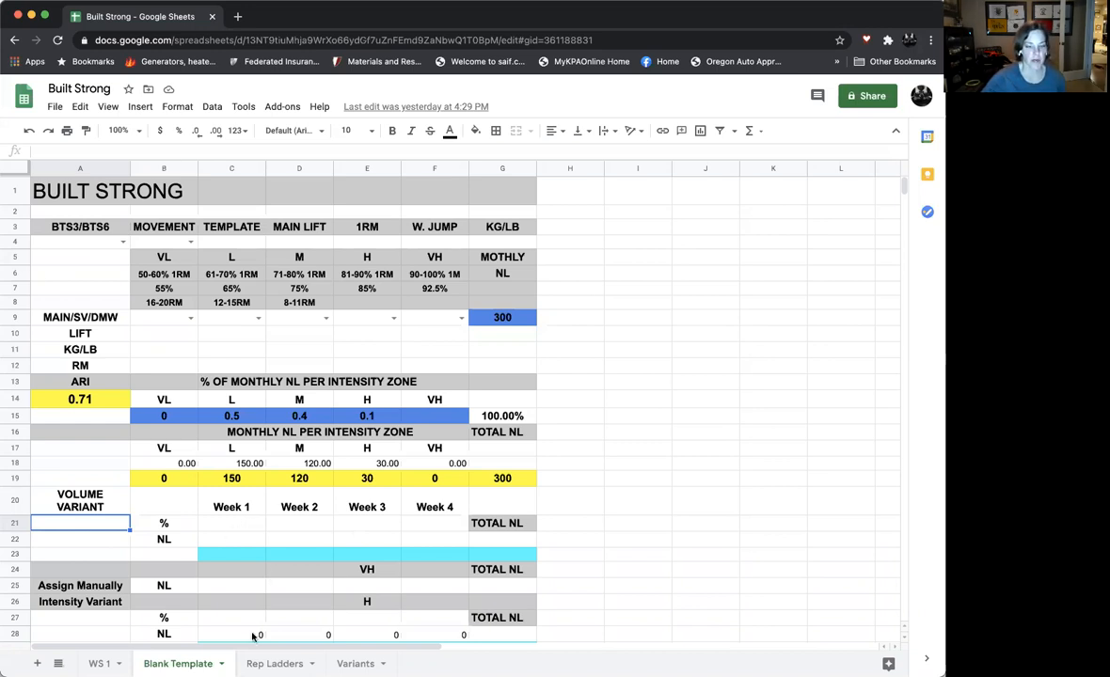
- Add list-from-a-range data validation to the Volume Variant cell A21 on Blank Template, using Variants!A4:A27 as the source
{"action": "left_click", "coordinate": [356, 664]}
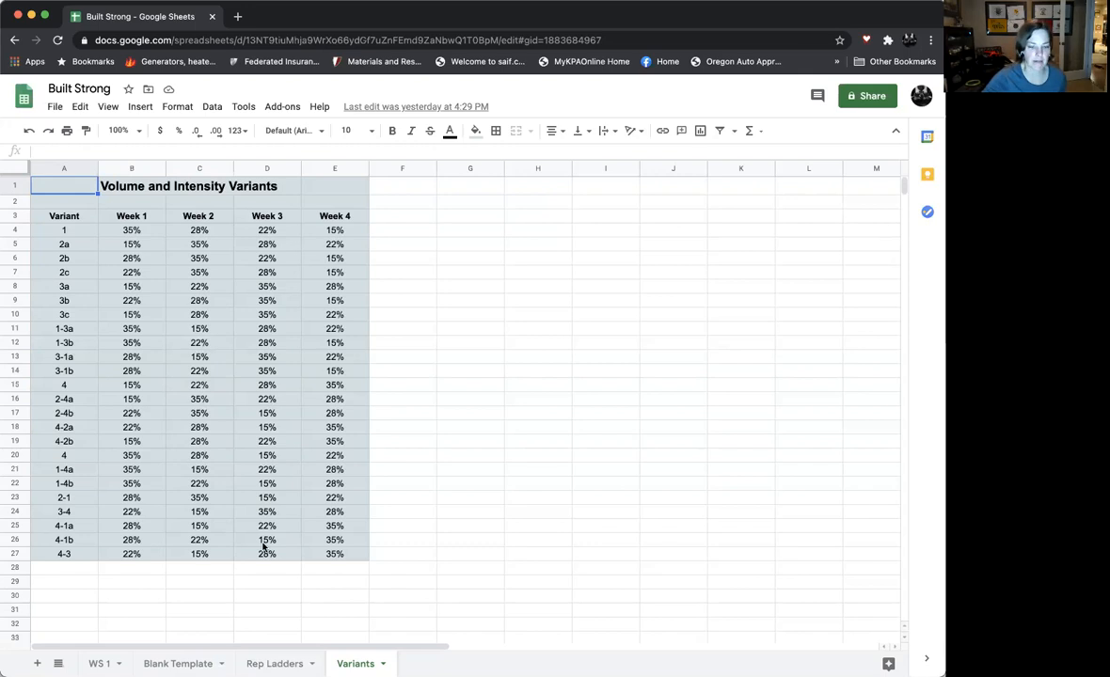
{"action": "left_click", "coordinate": [177, 663]}
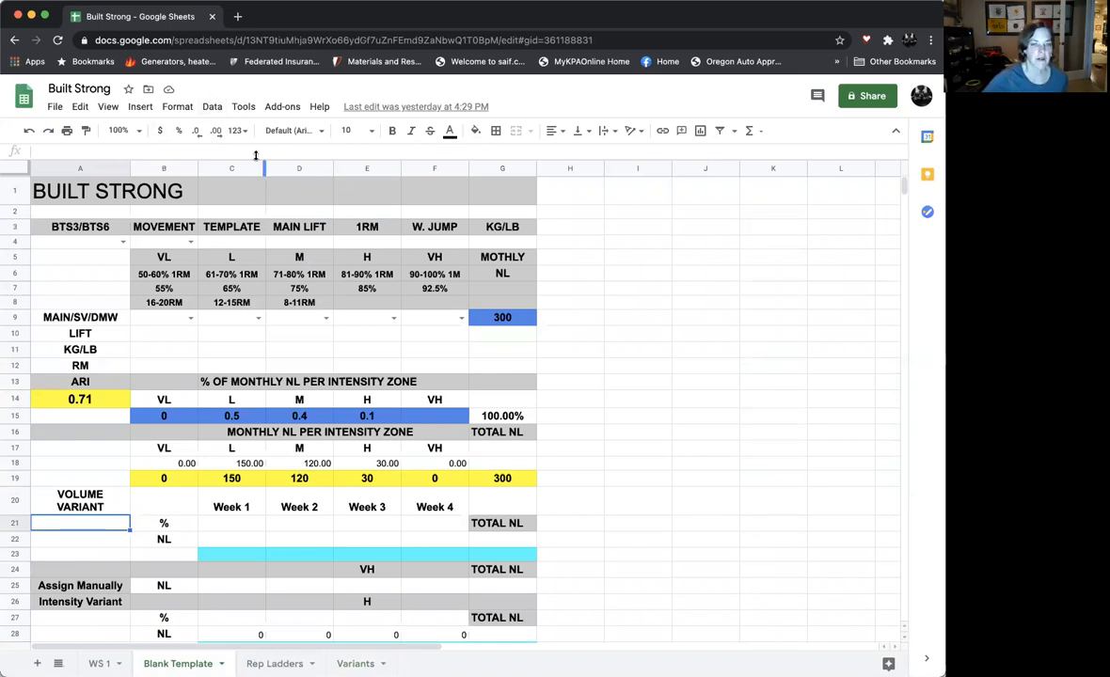
{"action": "left_click", "coordinate": [213, 107]}
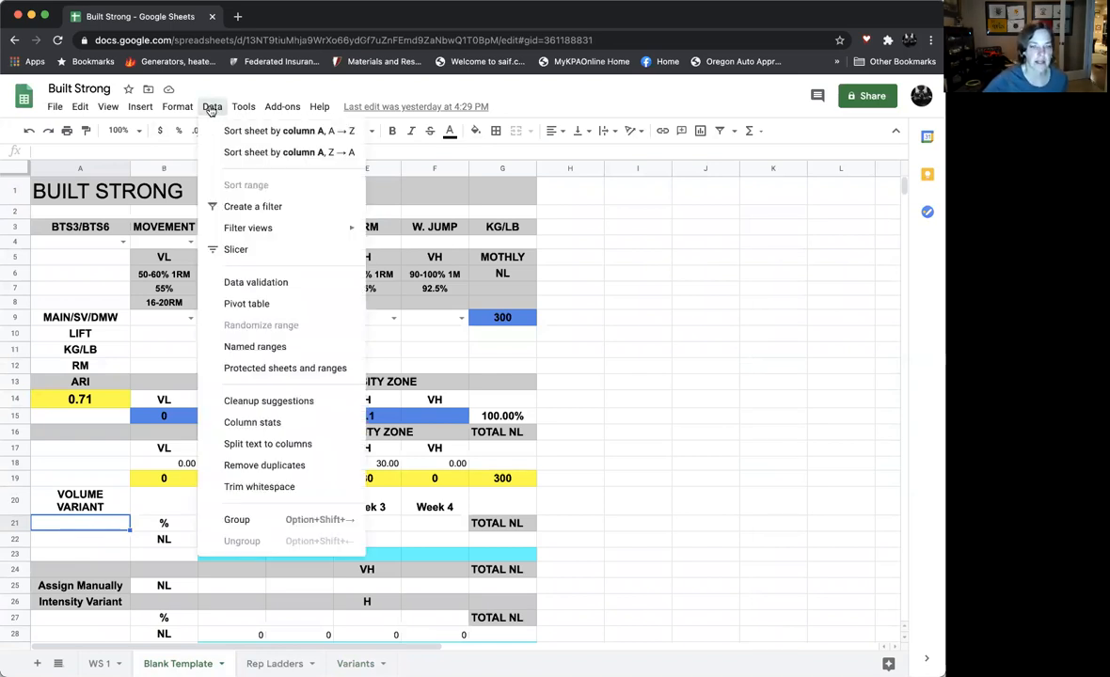
{"action": "left_click", "coordinate": [239, 284]}
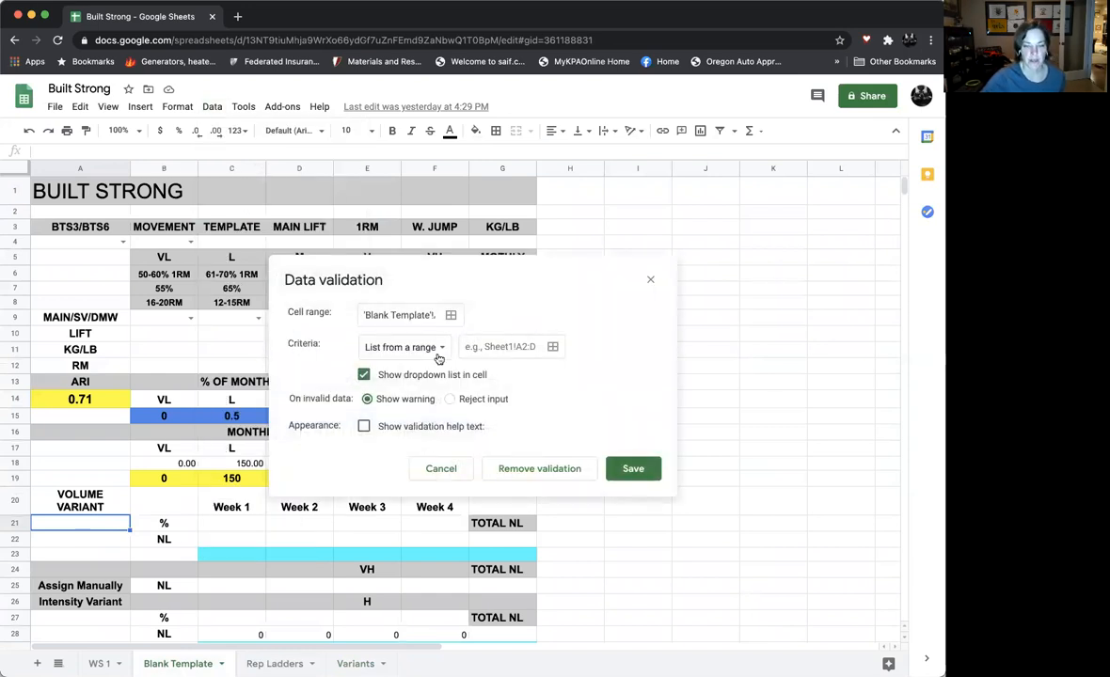
{"action": "left_click", "coordinate": [553, 347]}
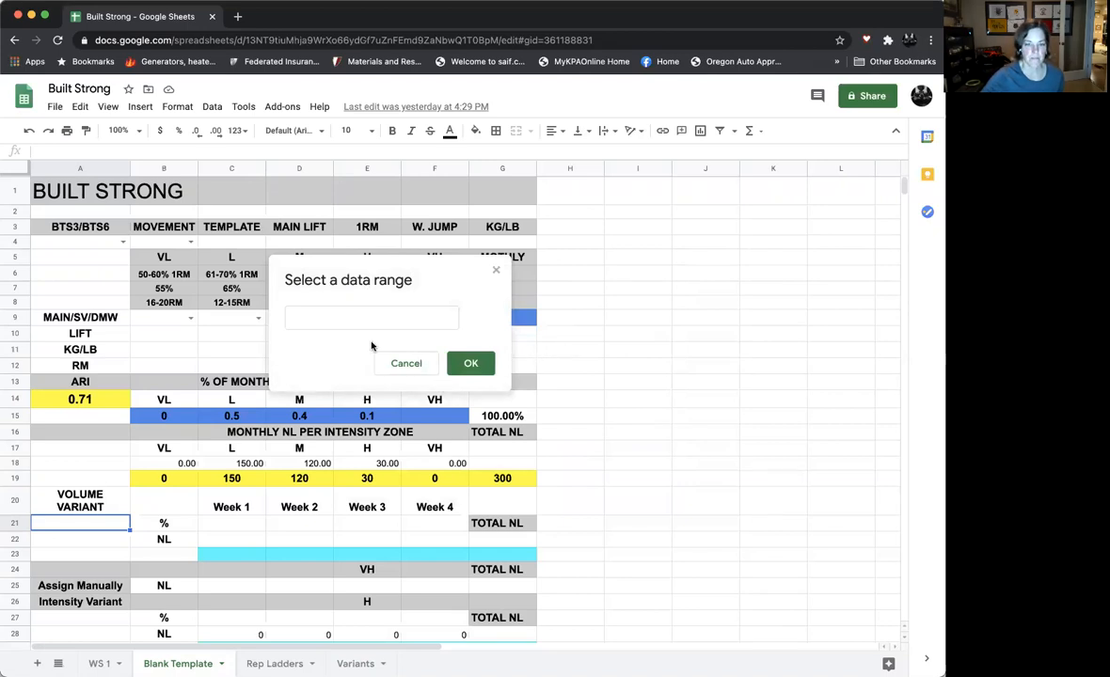
{"action": "left_click", "coordinate": [350, 664]}
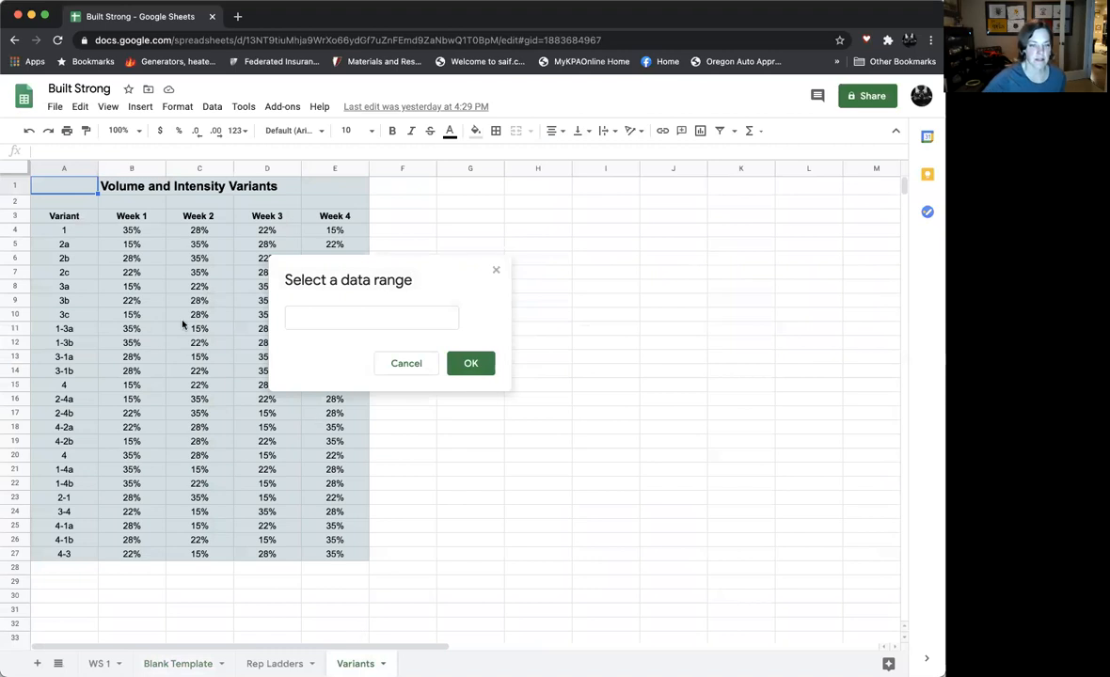
{"action": "left_click_drag", "start_coordinate": [66, 233], "coordinate": [60, 555]}
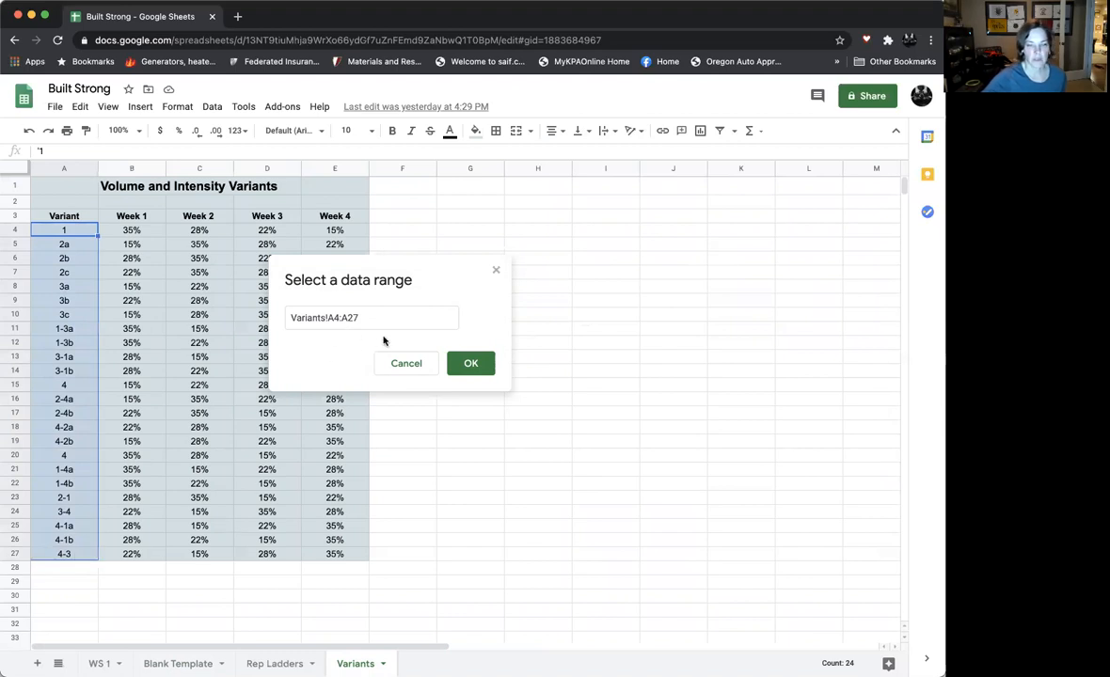
{"action": "left_click", "coordinate": [472, 364]}
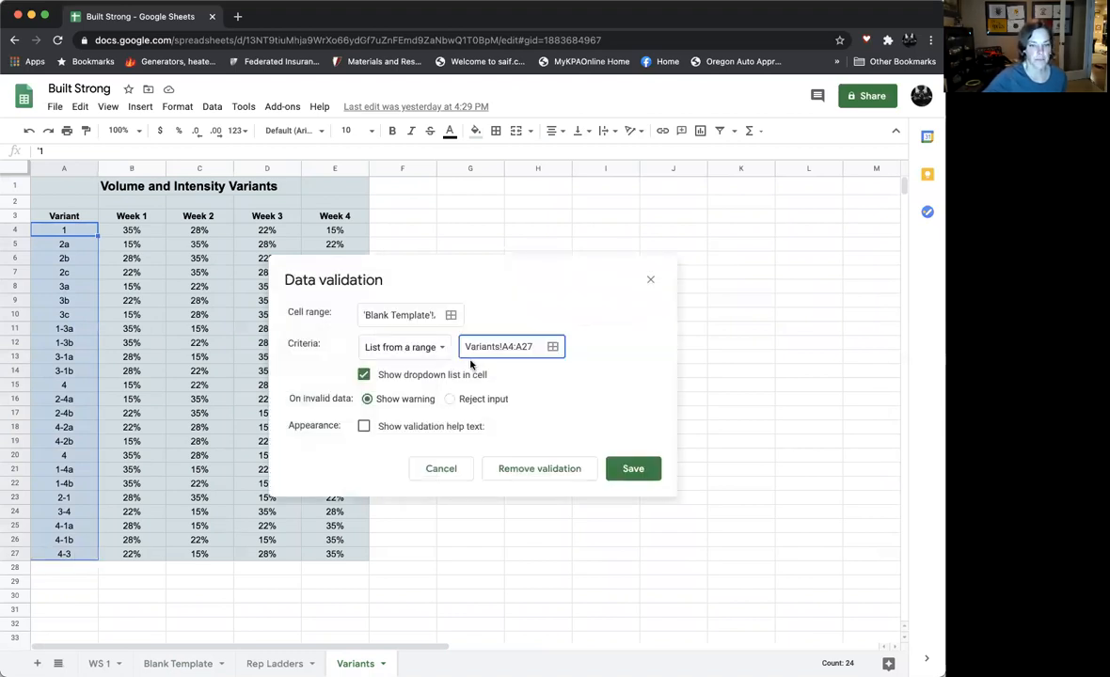
{"action": "left_click", "coordinate": [634, 468]}
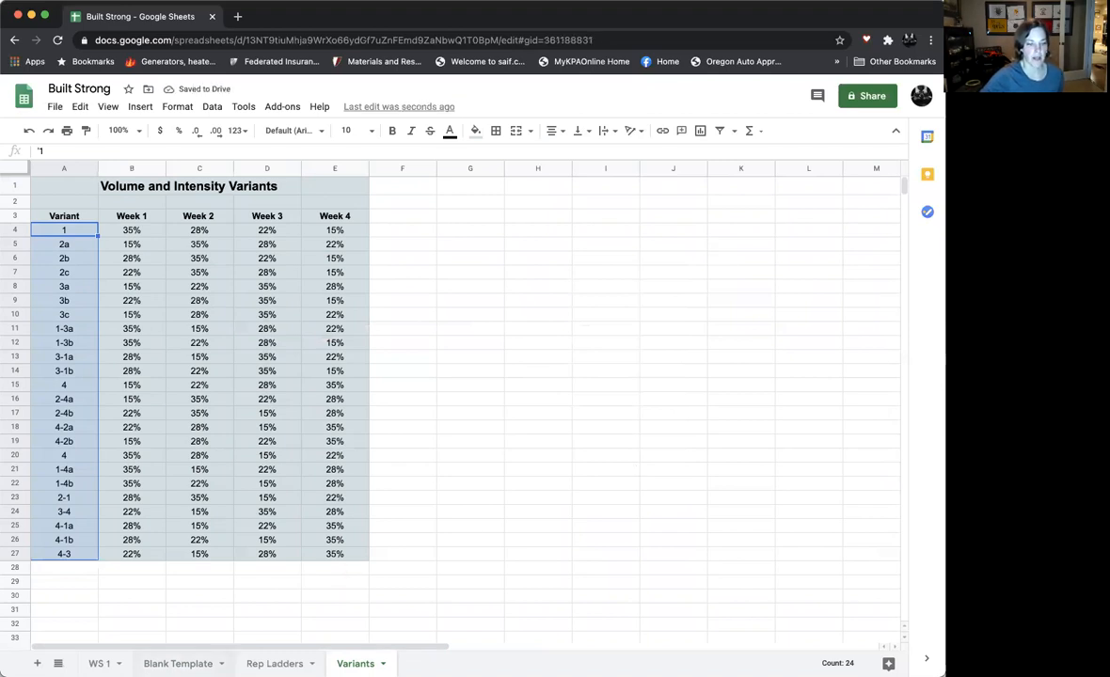
- Choose variant 1 from the Volume Variant dropdown in cell A21 of the Blank Template sheet
{"action": "left_click", "coordinate": [175, 663]}
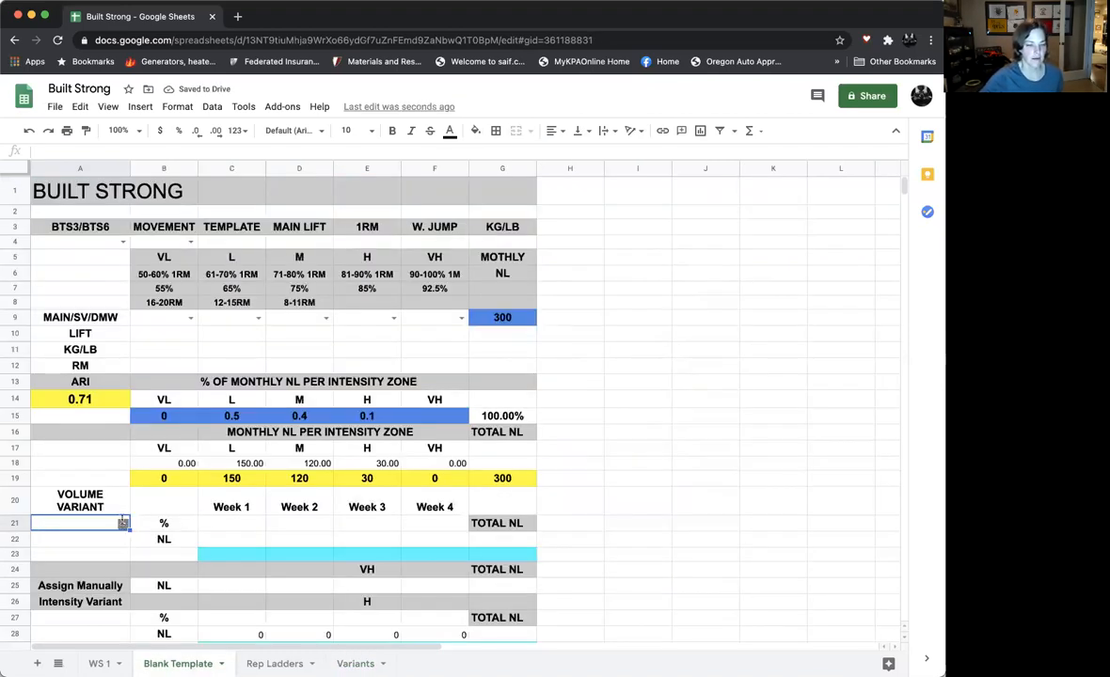
{"action": "left_click", "coordinate": [123, 523]}
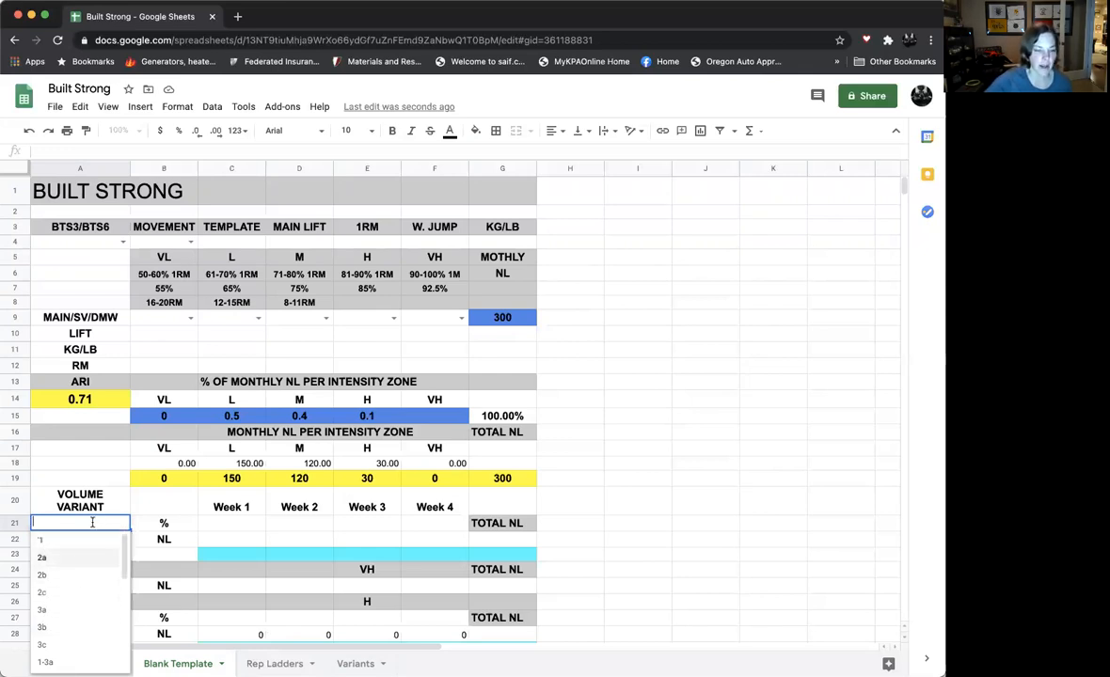
{"action": "left_click", "coordinate": [73, 545]}
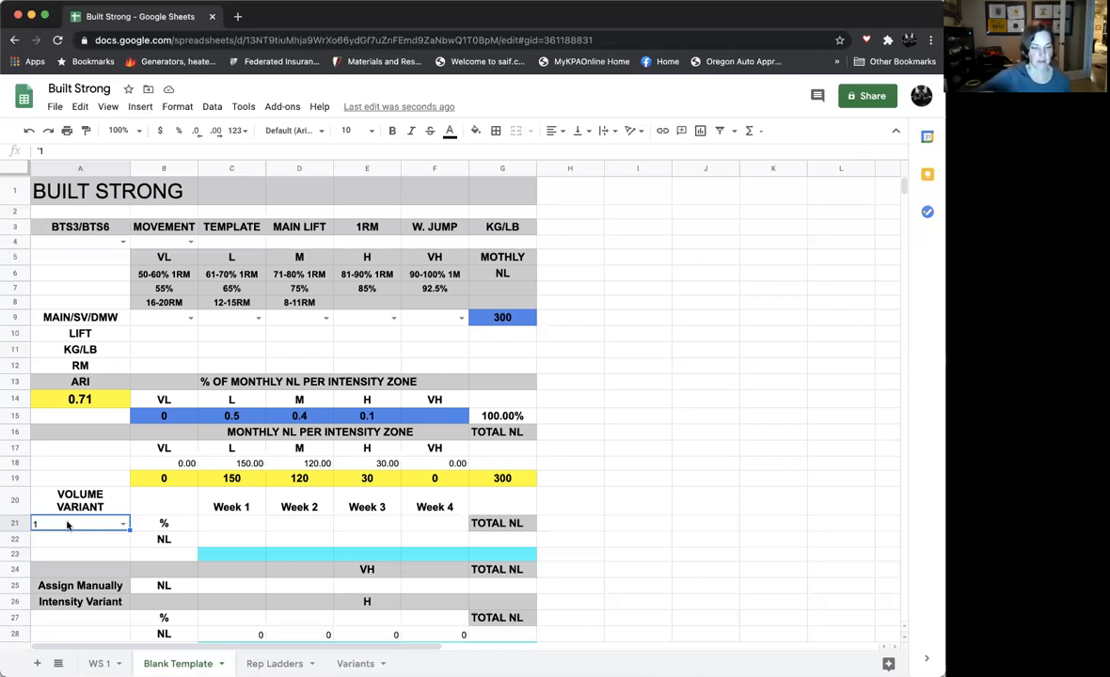
- Start a VLOOKUP formula in the Week 1 percentage cell C21 with A21 as the search key
{"action": "left_click", "coordinate": [228, 528]}
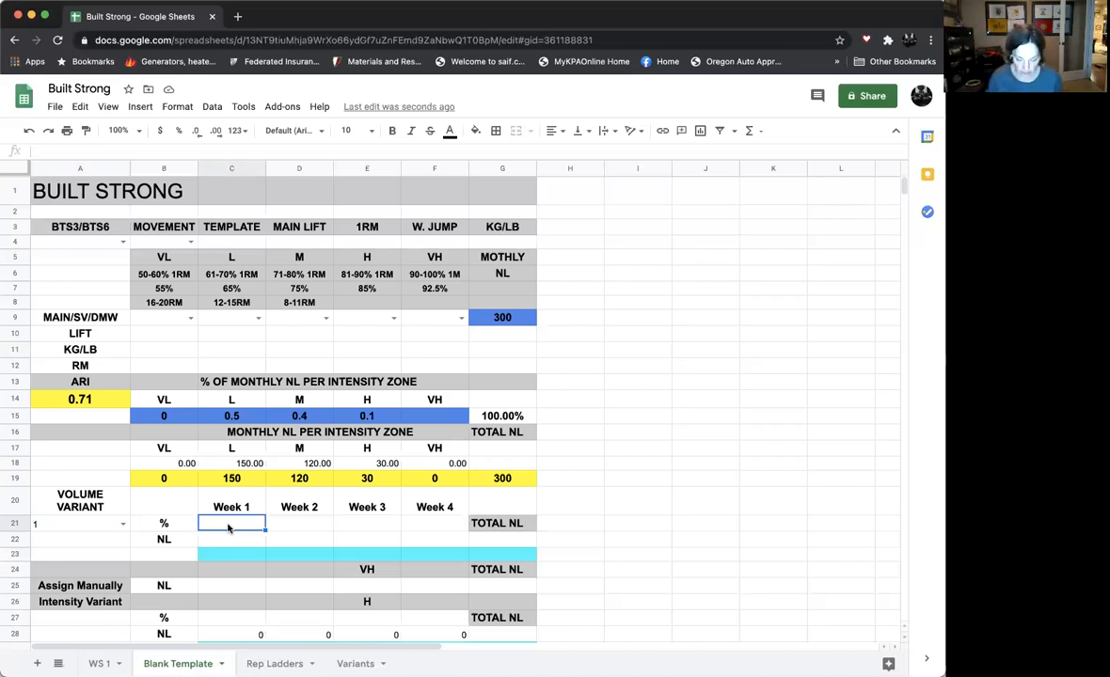
{"action": "type", "text": "="}
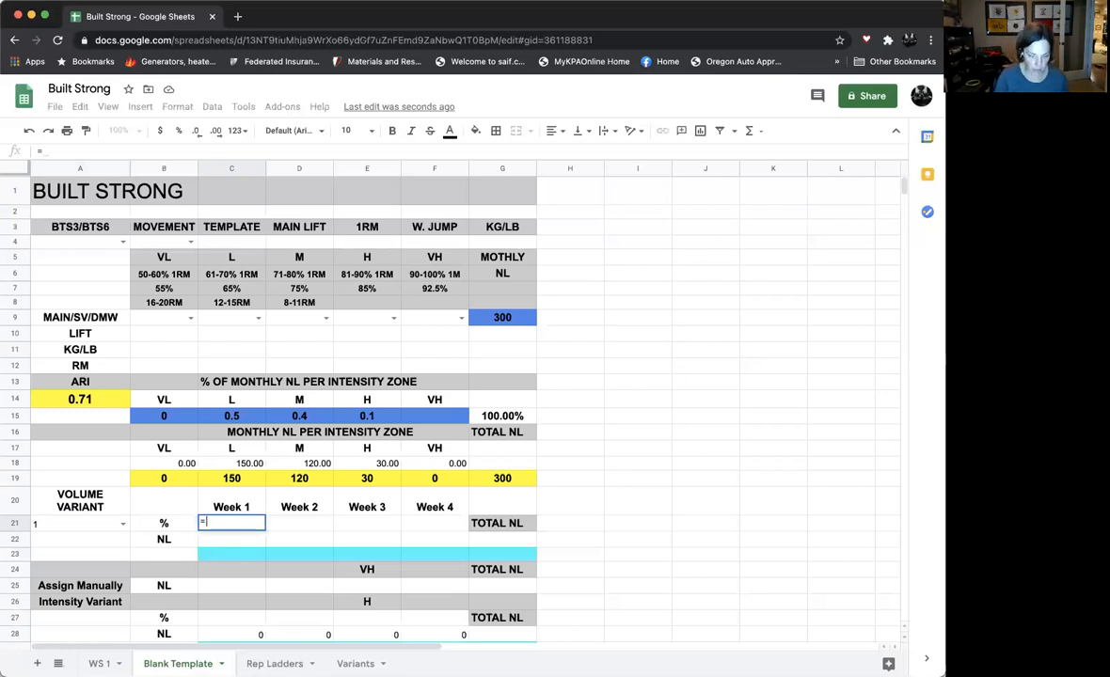
{"action": "type", "text": "V"}
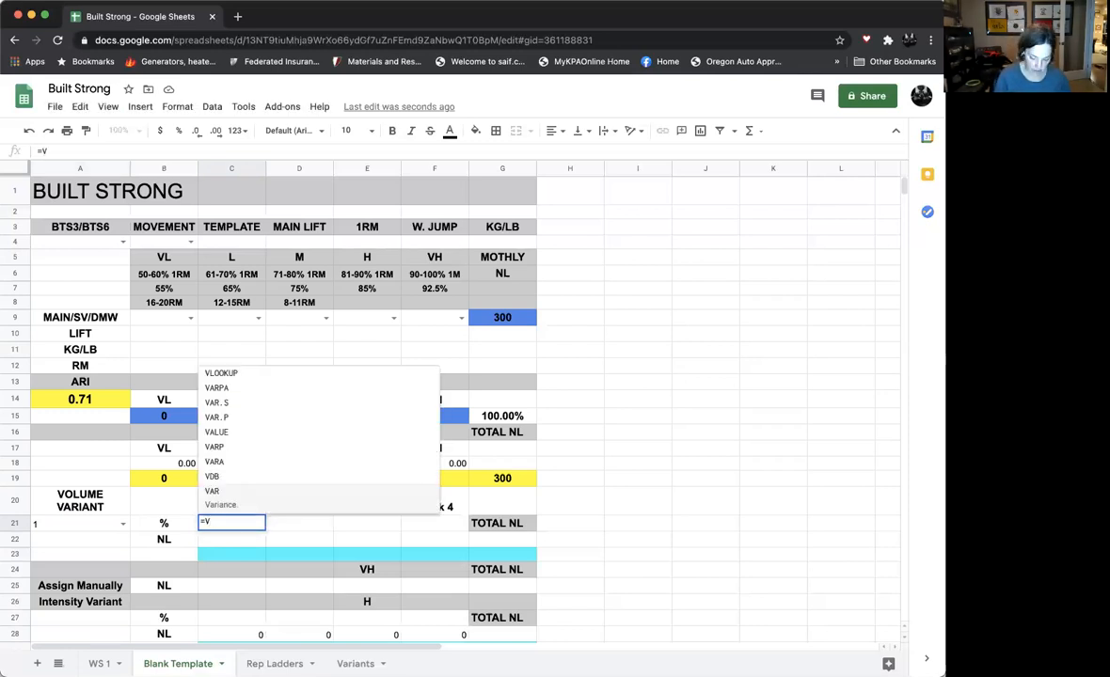
{"action": "type", "text": "Look"}
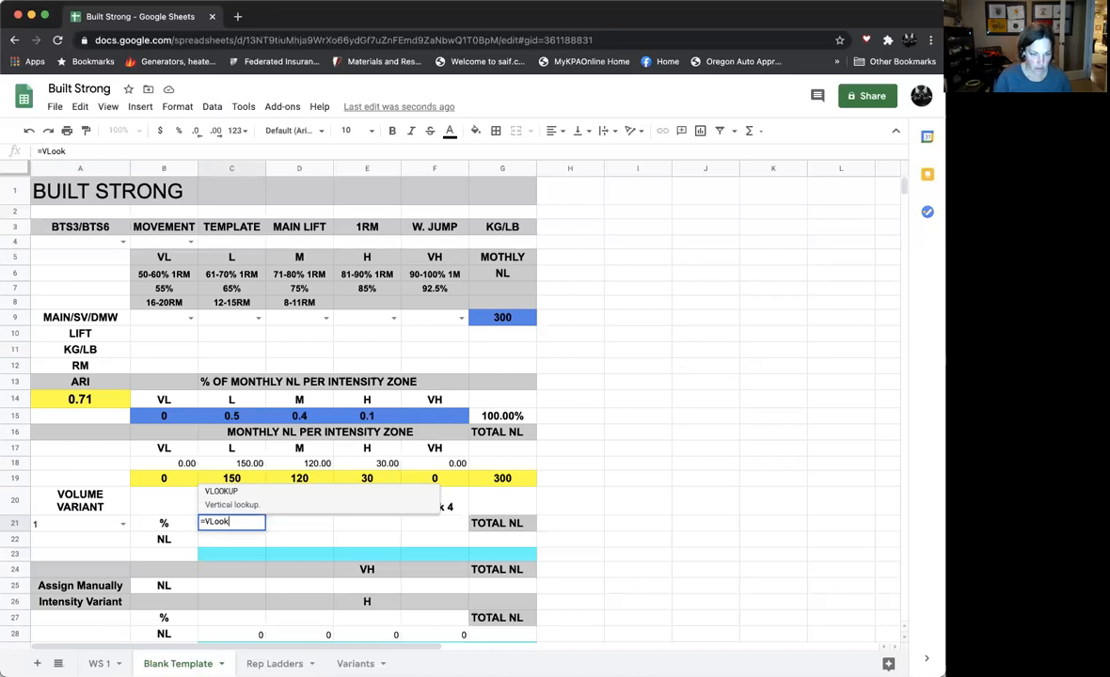
{"action": "type", "text": "up"}
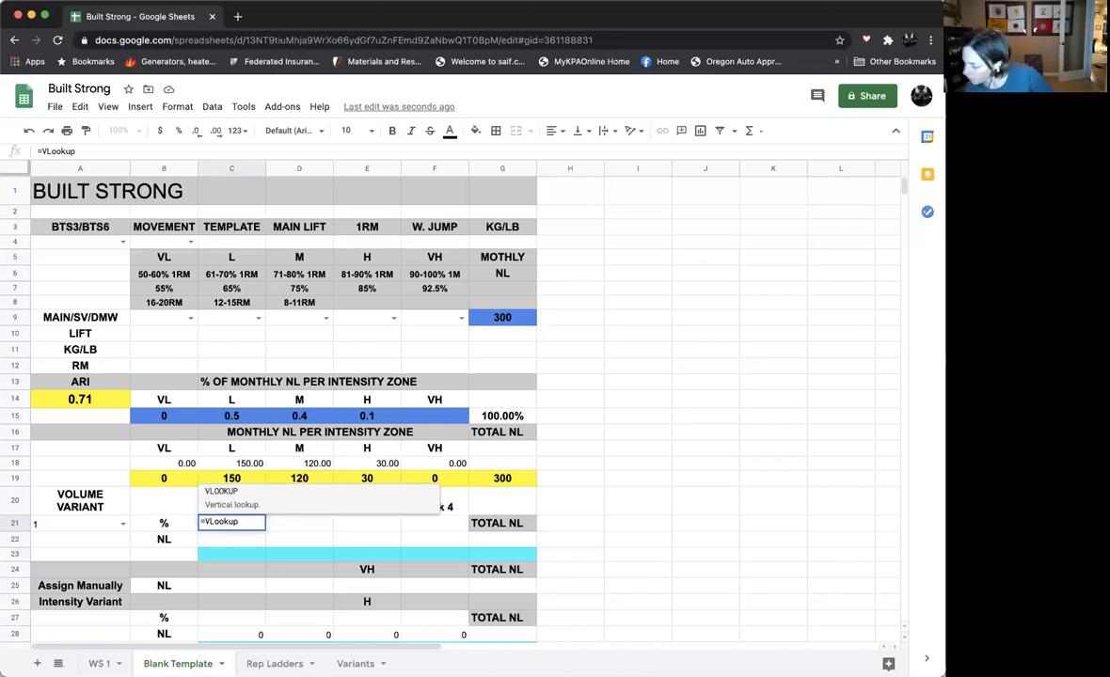
{"action": "type", "text": "("}
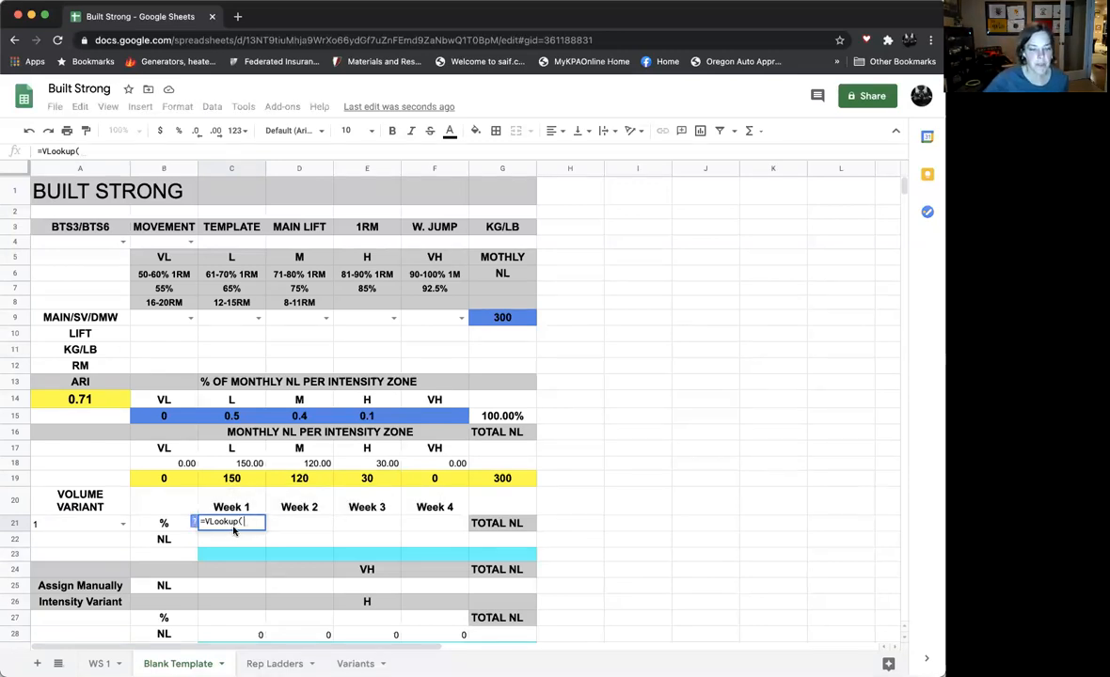
{"action": "left_click", "coordinate": [57, 531]}
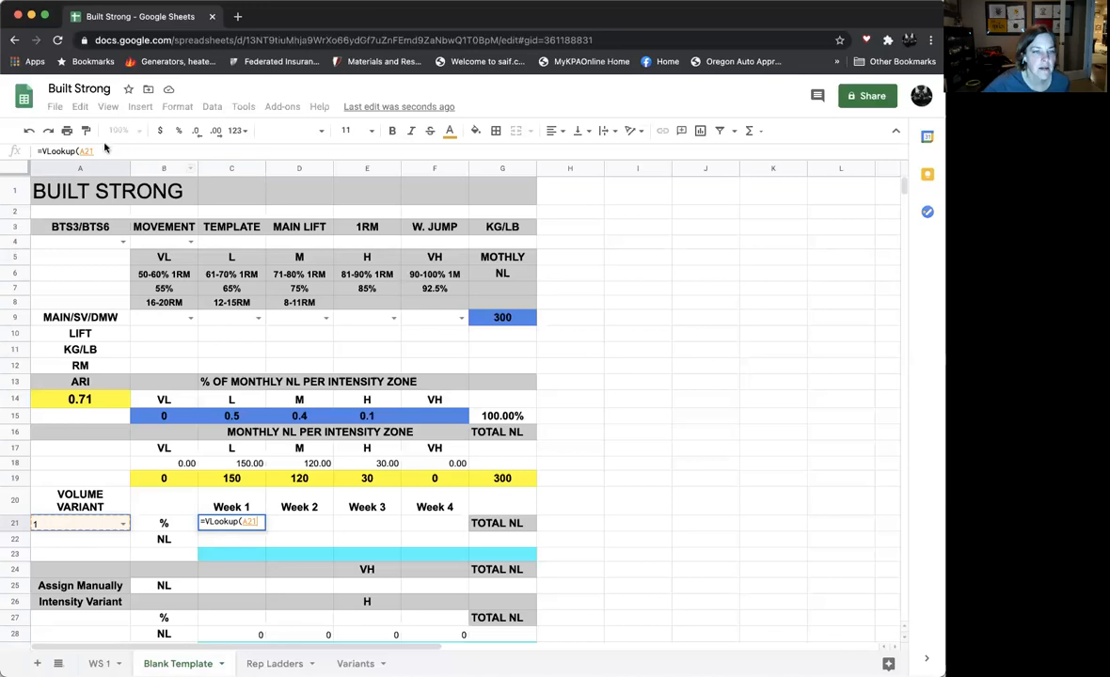
- Make the formula's search key an absolute reference, $A$21, and follow it with a comma
{"action": "left_click", "coordinate": [128, 158]}
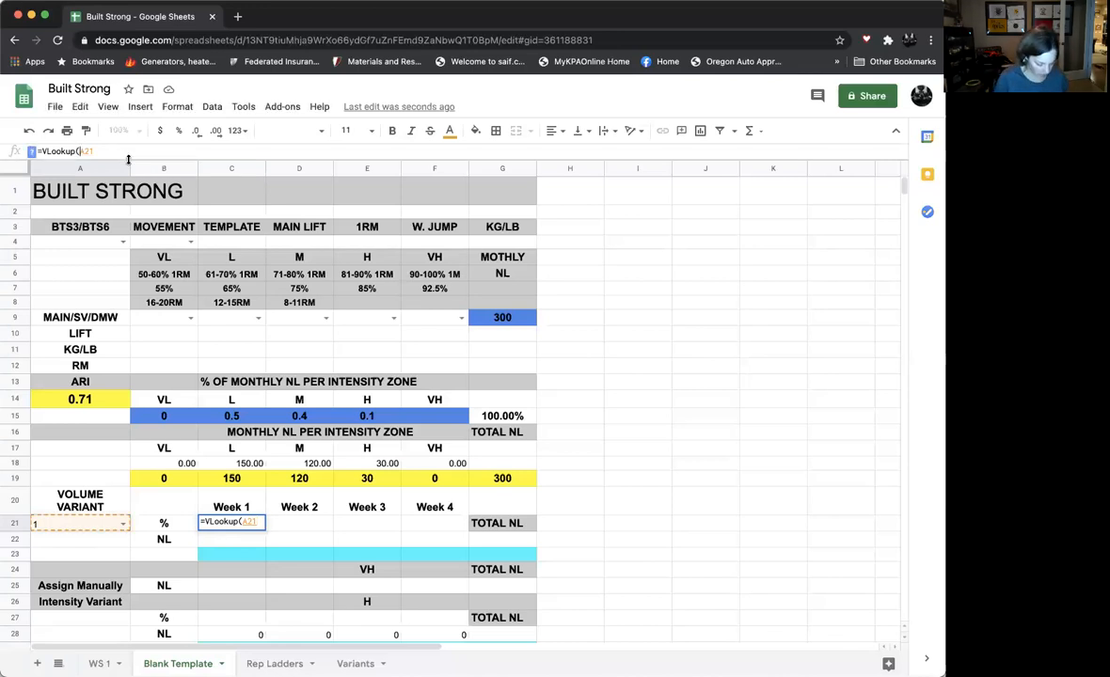
{"action": "key", "text": "Left"}
{"action": "key", "text": "Left"}
{"action": "key", "text": "Left"}
{"action": "type", "text": "$"}
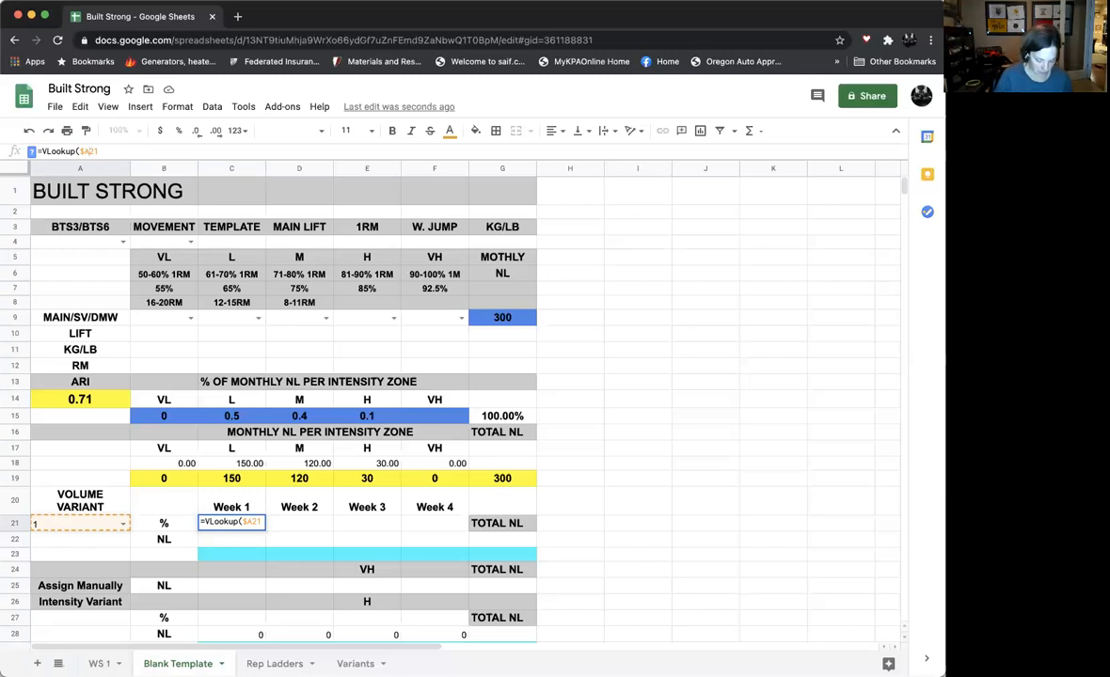
{"action": "key", "text": "Right"}
{"action": "type", "text": "$"}
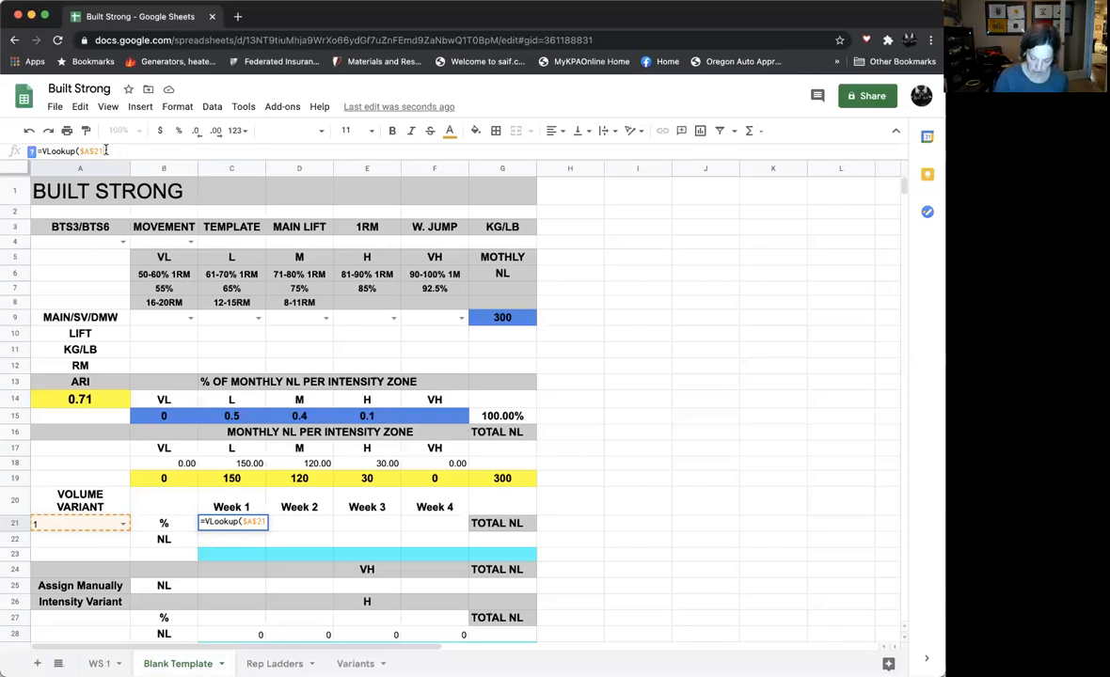
{"action": "type", "text": ","}
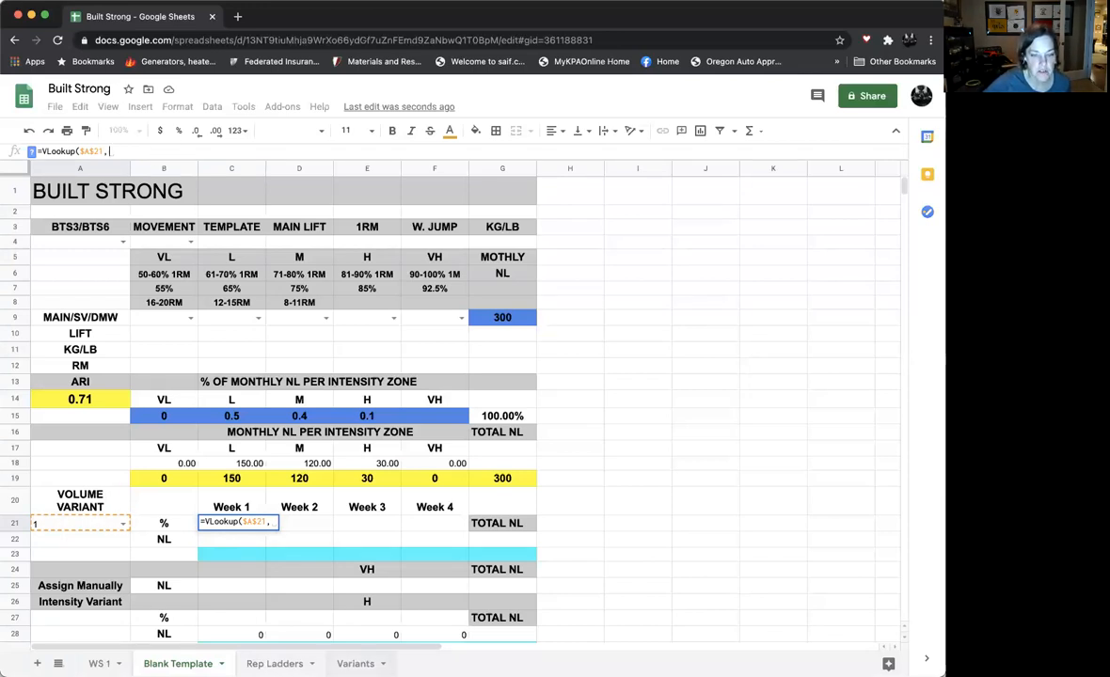
- Set the VLOOKUP's lookup range to Variants!A4:E27, followed by a comma
{"action": "left_click", "coordinate": [356, 663]}
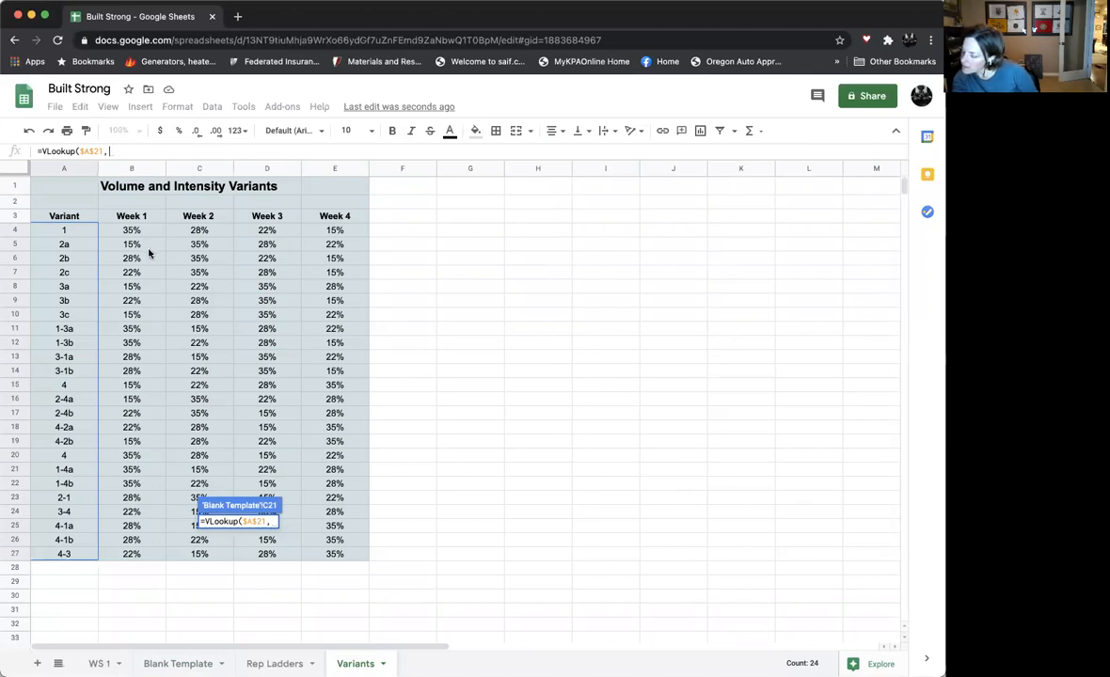
{"action": "left_click_drag", "start_coordinate": [64, 230], "coordinate": [321, 556]}
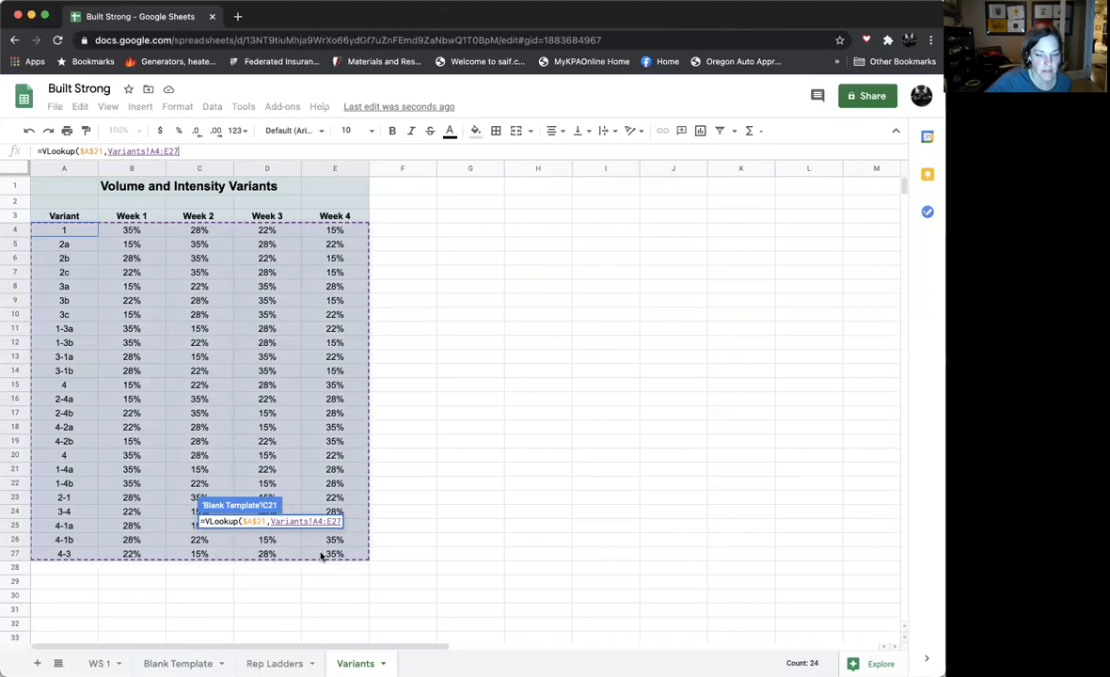
{"action": "left_click_drag", "start_coordinate": [321, 556], "coordinate": [321, 556]}
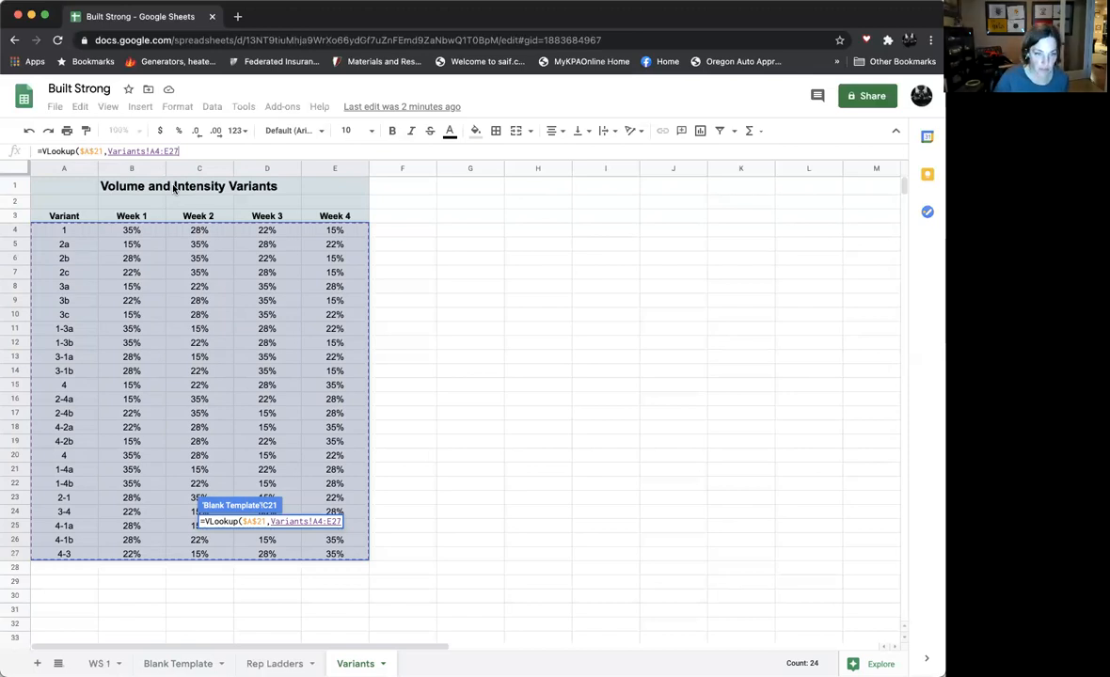
{"action": "type", "text": ","}
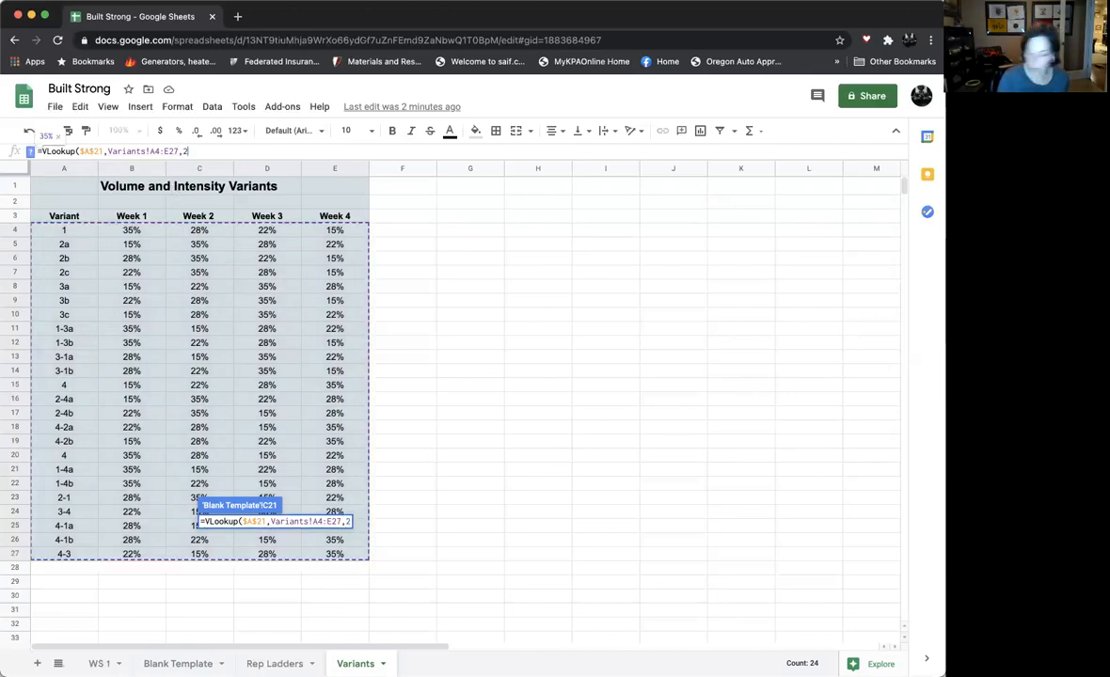
{"action": "type", "text": "2"}
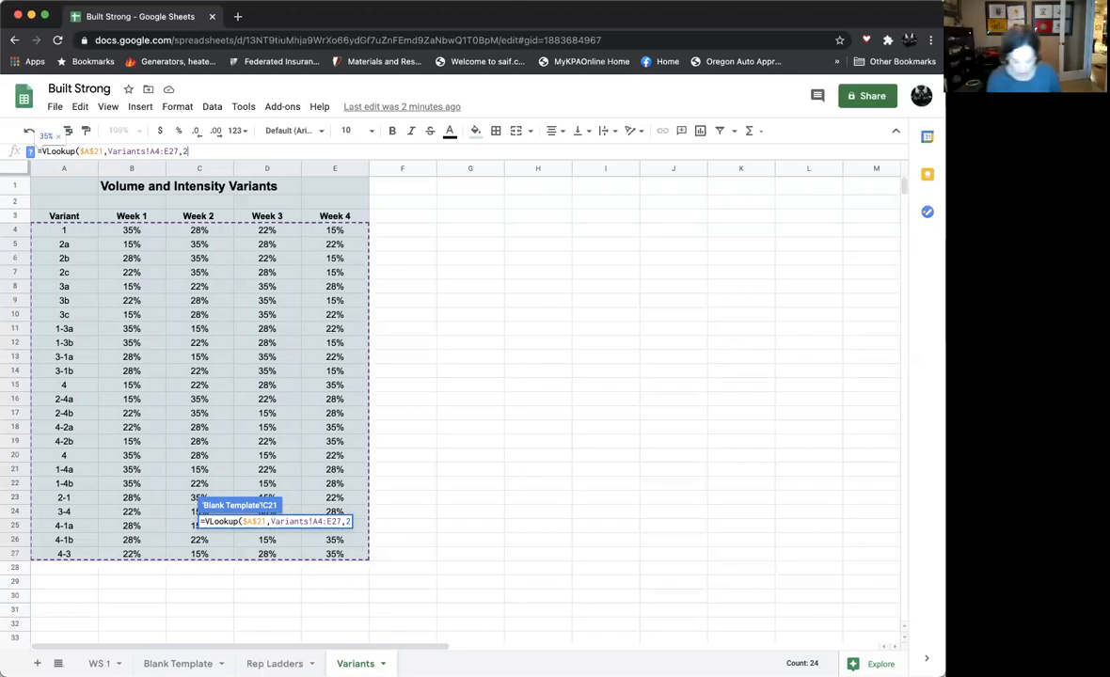
{"action": "type", "text": ","}
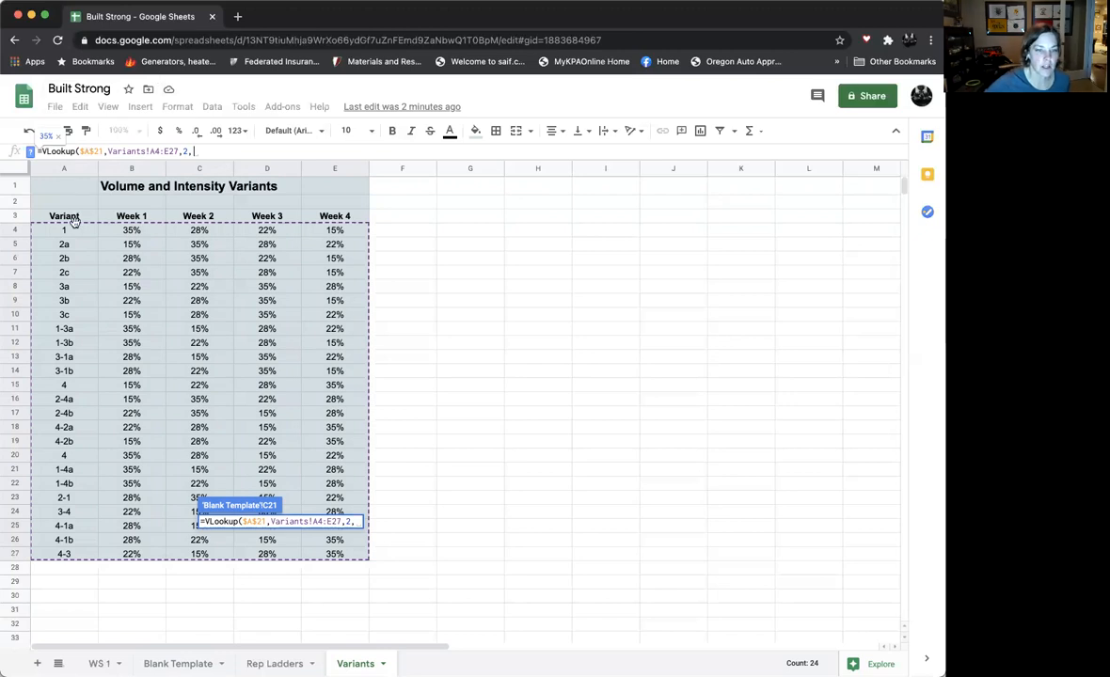
{"action": "type", "text": "F"}
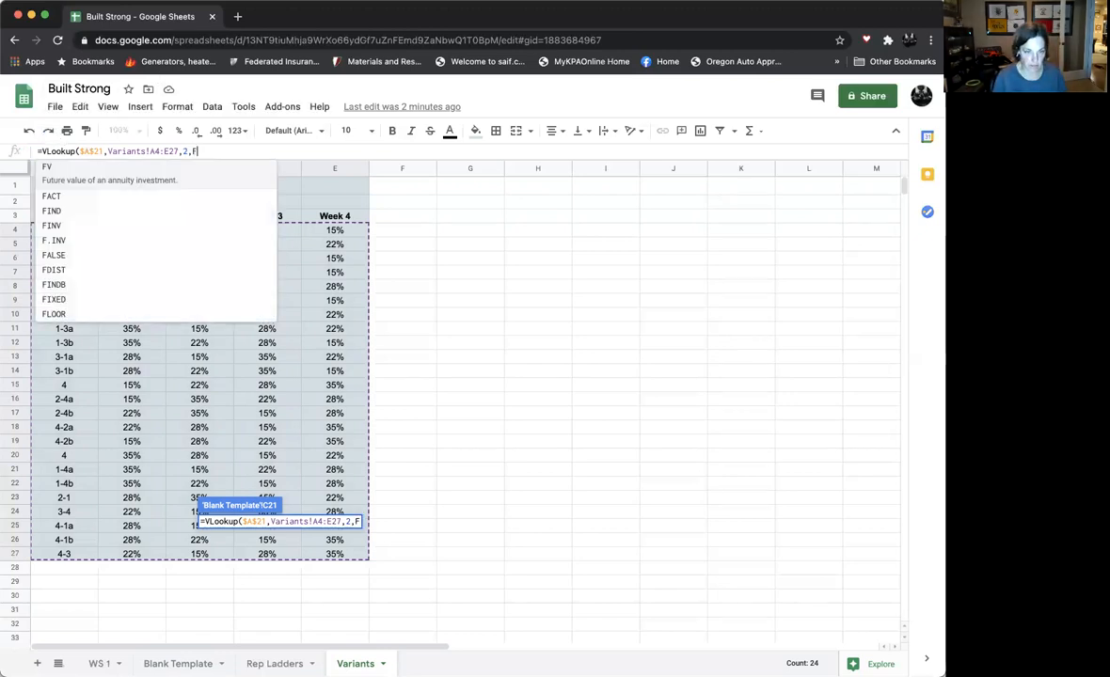
{"action": "type", "text": "alse"}
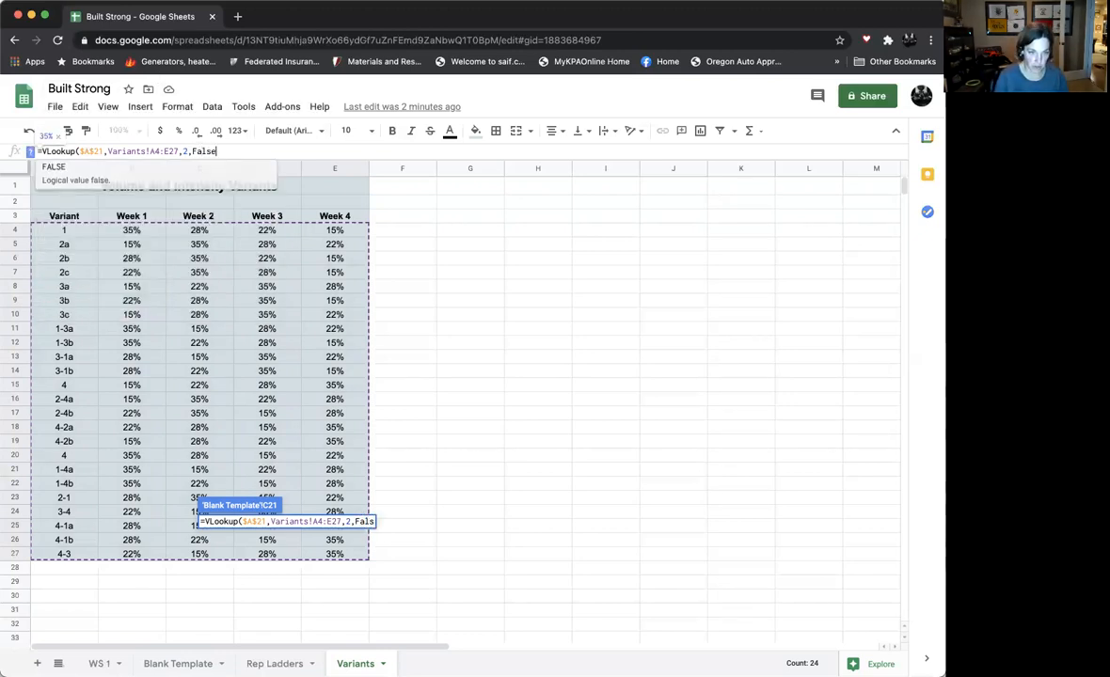
{"action": "type", "text": ")"}
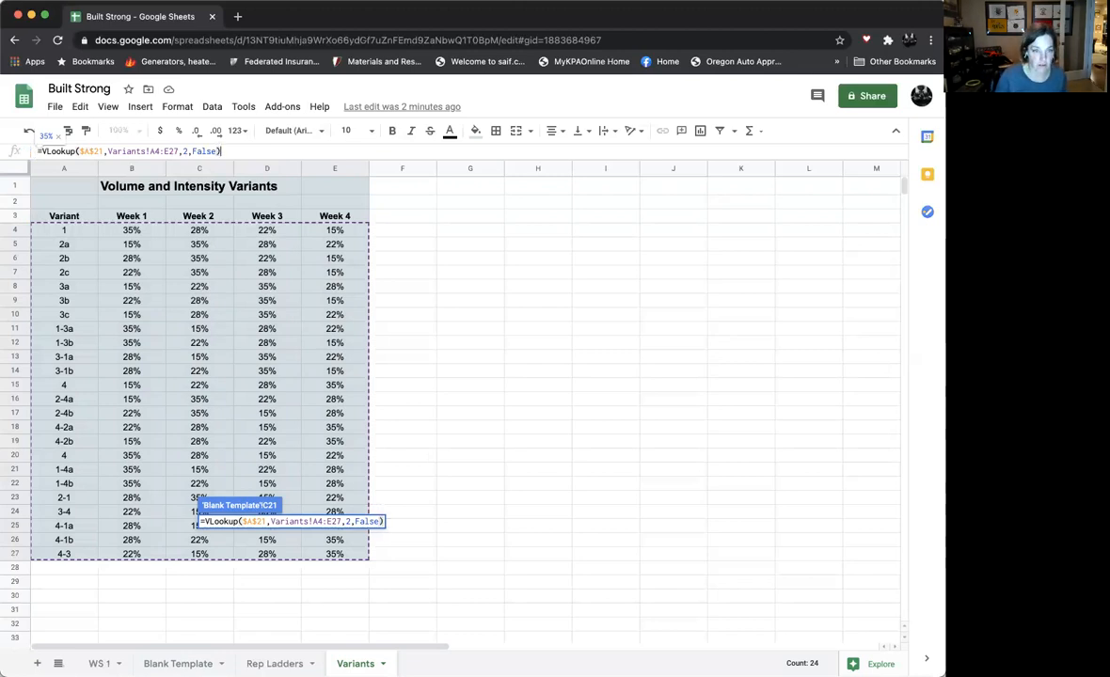
- Finish the VLOOKUP with column index 2 and False for an exact match, and check its result against the Variants table
{"action": "key", "text": "Return"}
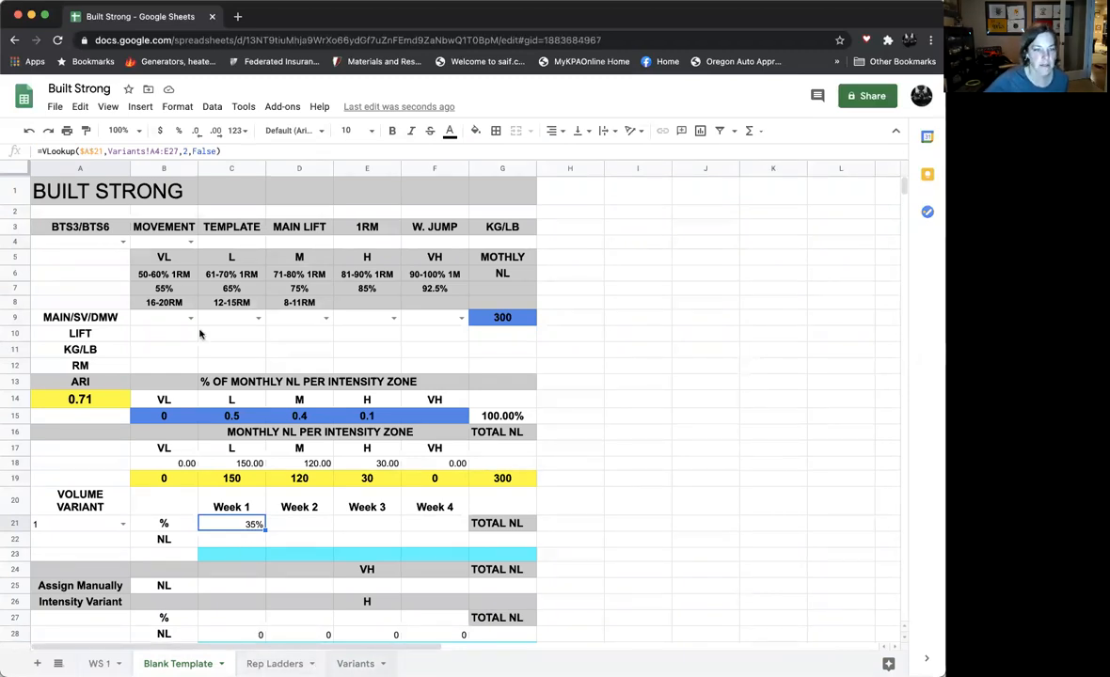
{"action": "left_click", "coordinate": [355, 664]}
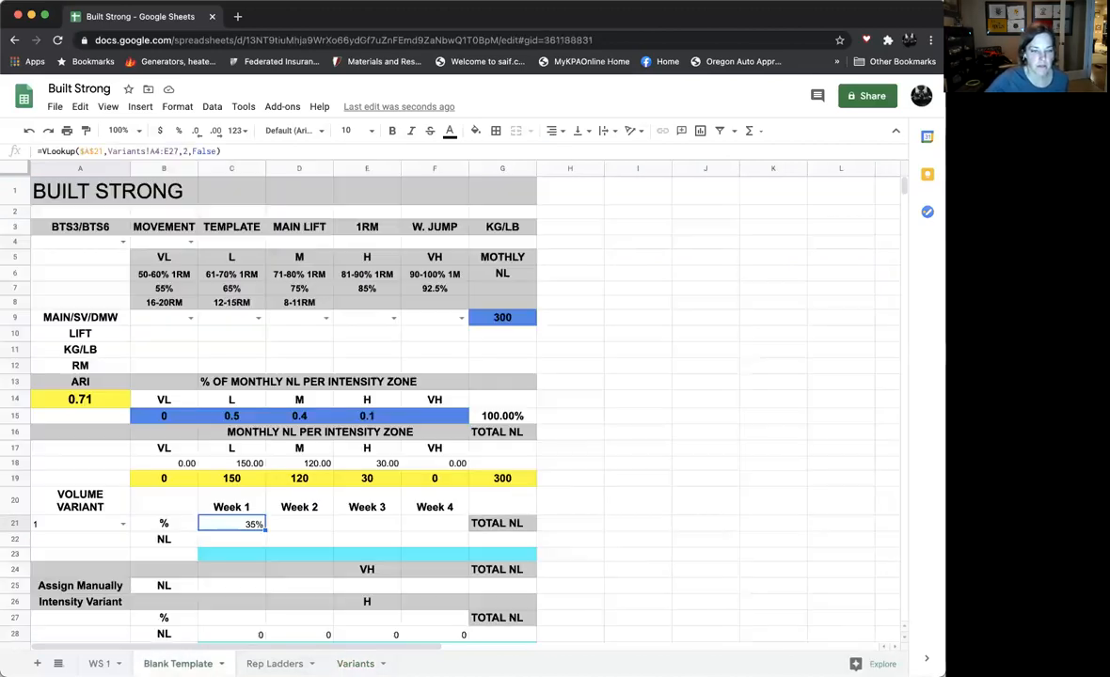
{"action": "left_click", "coordinate": [177, 663]}
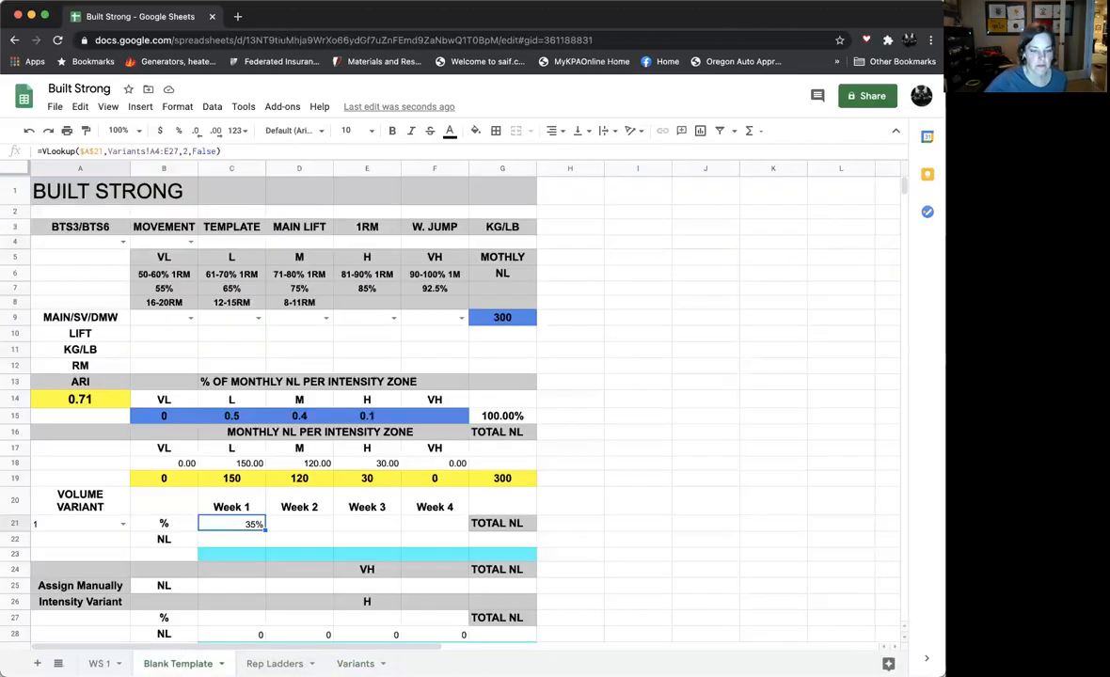
- Copy the Week 1 VLOOKUP formula from C21 into the Week 2 to Week 4 percentage cells, D21:F21
{"action": "left_click", "coordinate": [242, 537]}
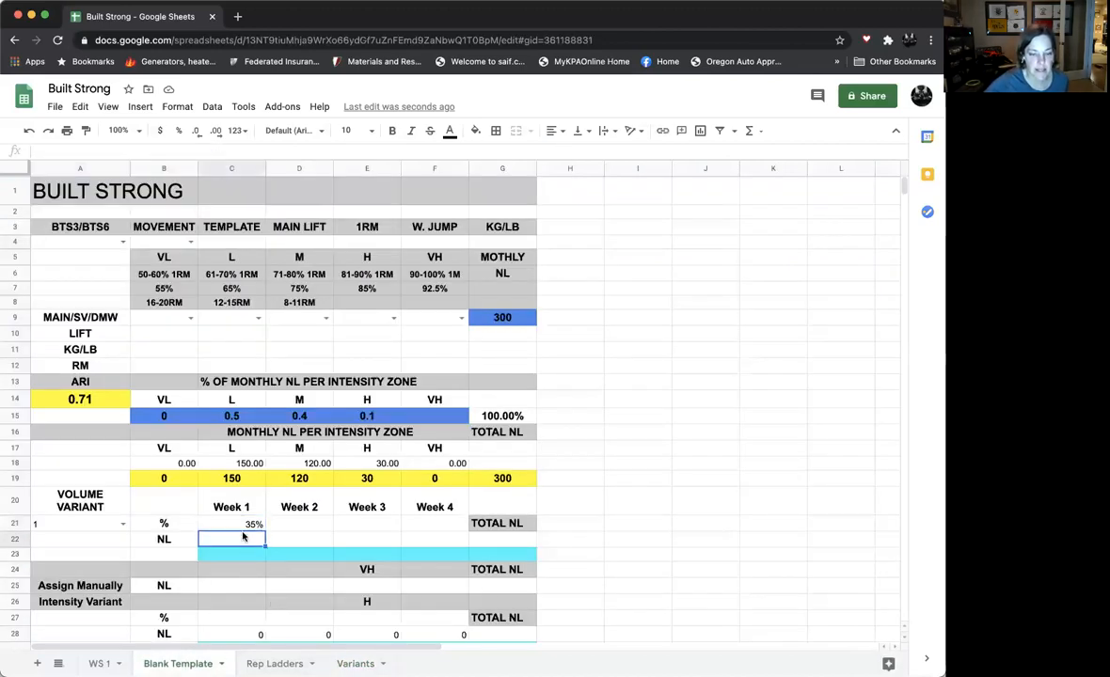
{"action": "left_click", "coordinate": [245, 527]}
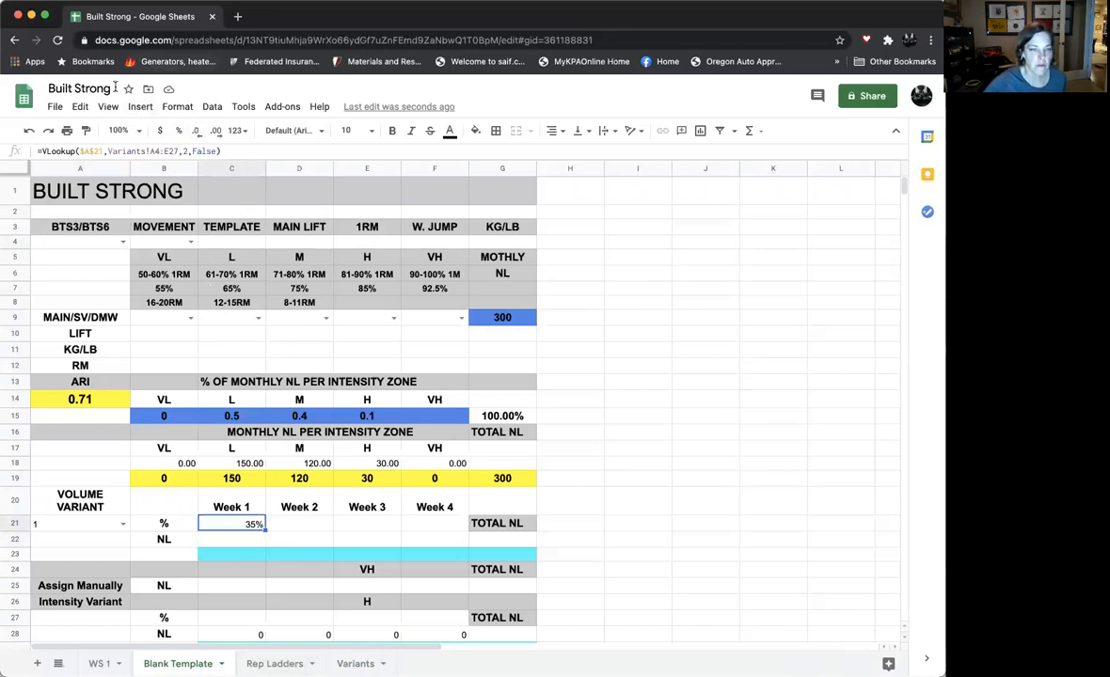
{"action": "left_click", "coordinate": [82, 108]}
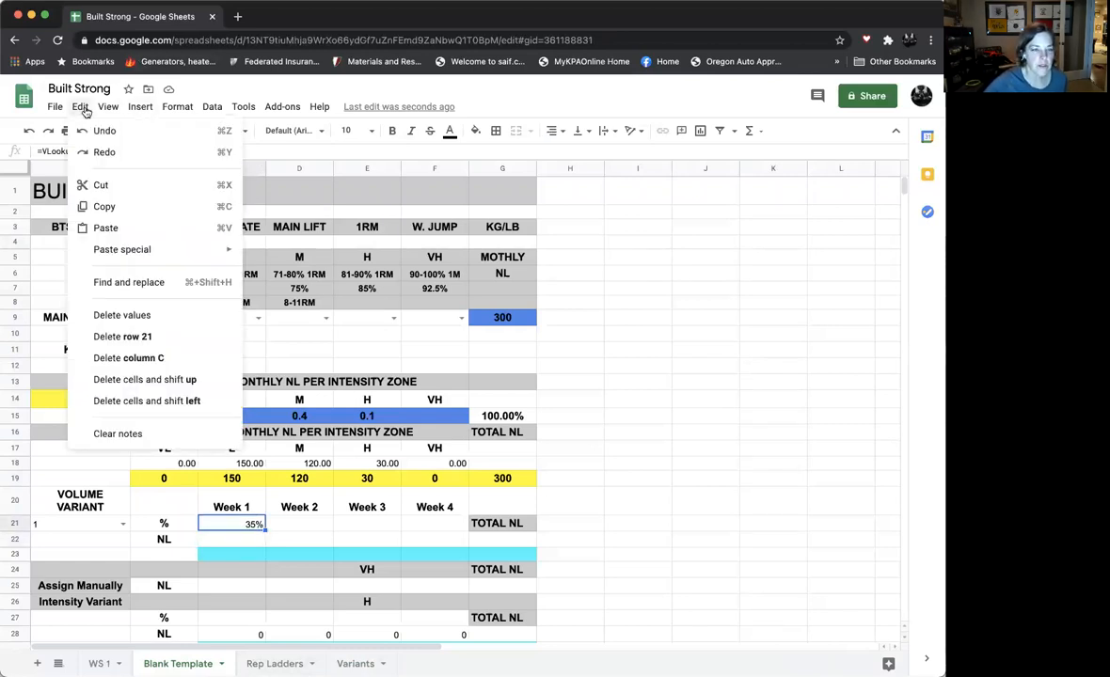
{"action": "left_click", "coordinate": [105, 207]}
{"action": "left_click", "coordinate": [315, 525]}
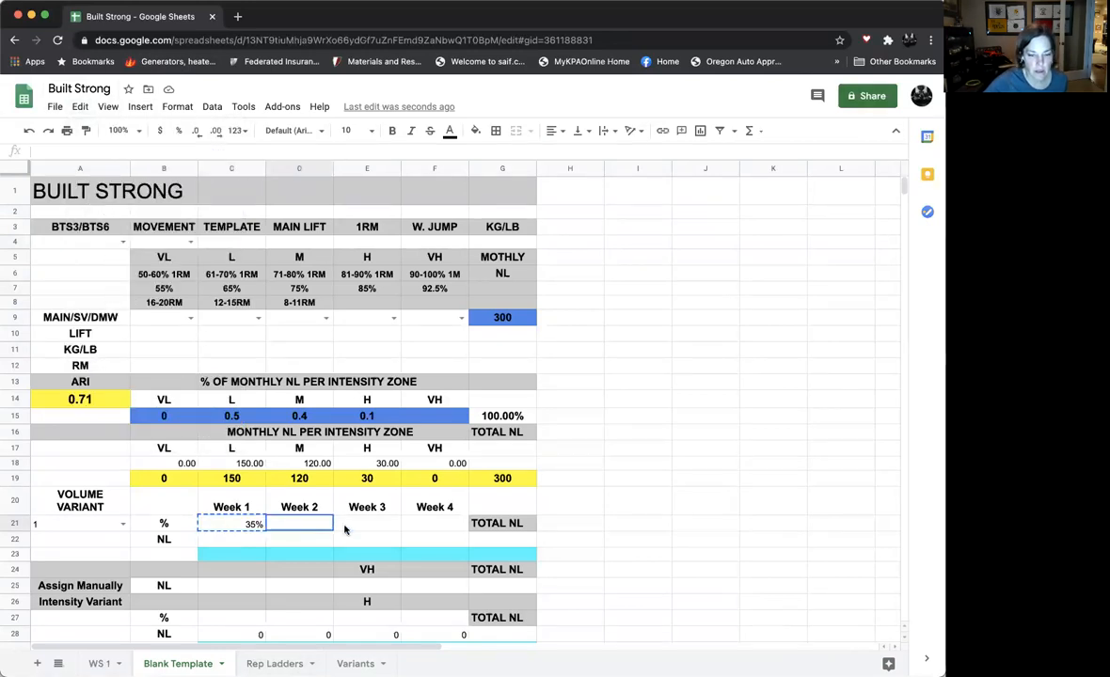
{"action": "left_click_drag", "start_coordinate": [411, 531], "coordinate": [410, 532]}
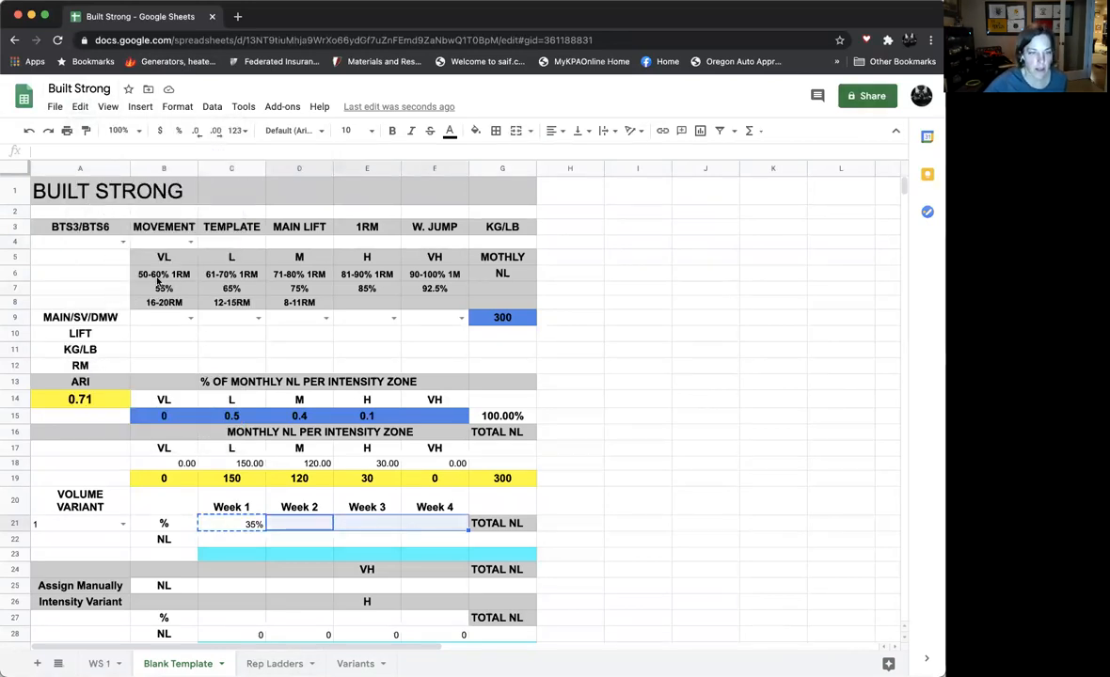
{"action": "left_click", "coordinate": [82, 108]}
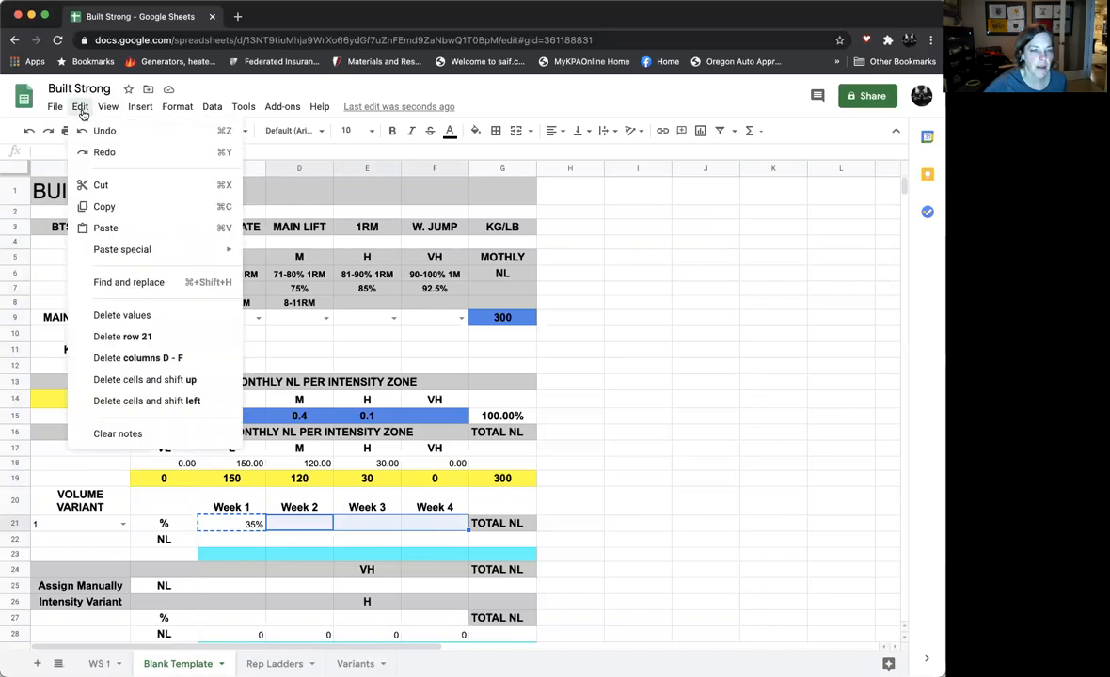
{"action": "left_click", "coordinate": [94, 228]}
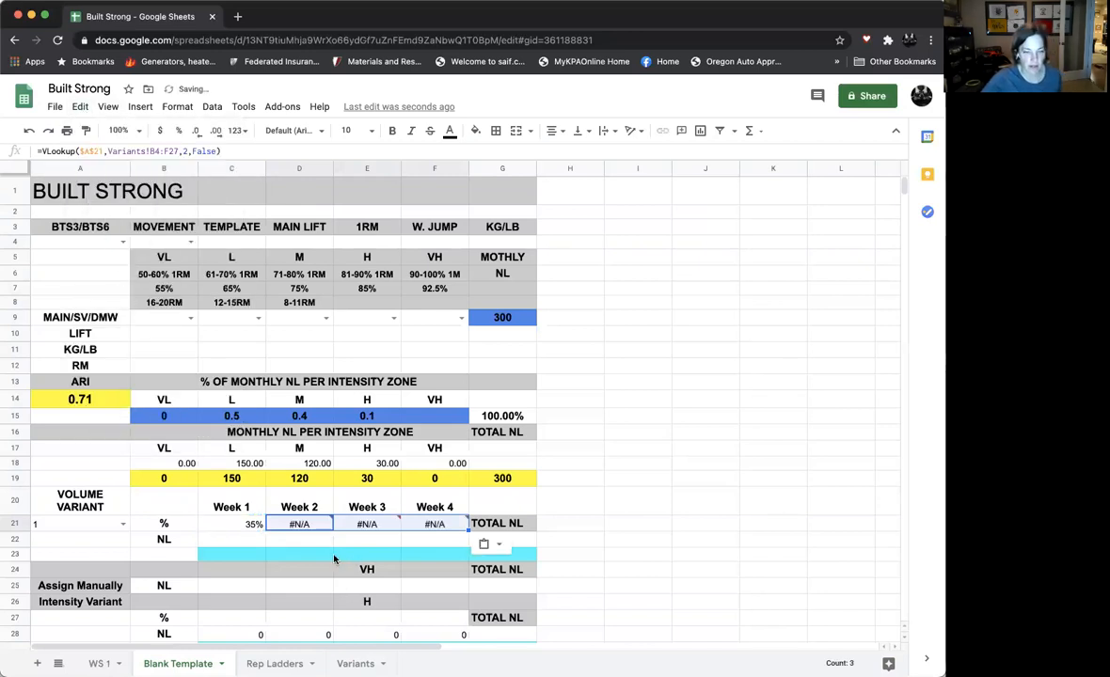
- Make the lookup range in the Week 1 formula in C21 absolute, as Variants!$A$4:$E$27
{"action": "left_click", "coordinate": [318, 527]}
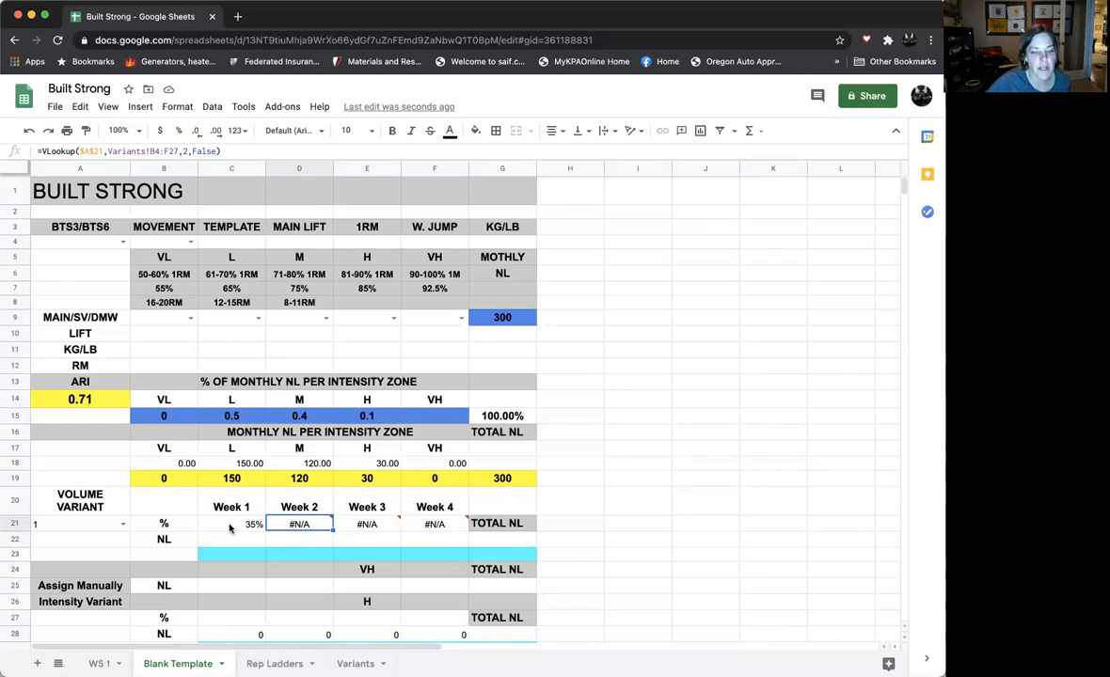
{"action": "left_click", "coordinate": [230, 527]}
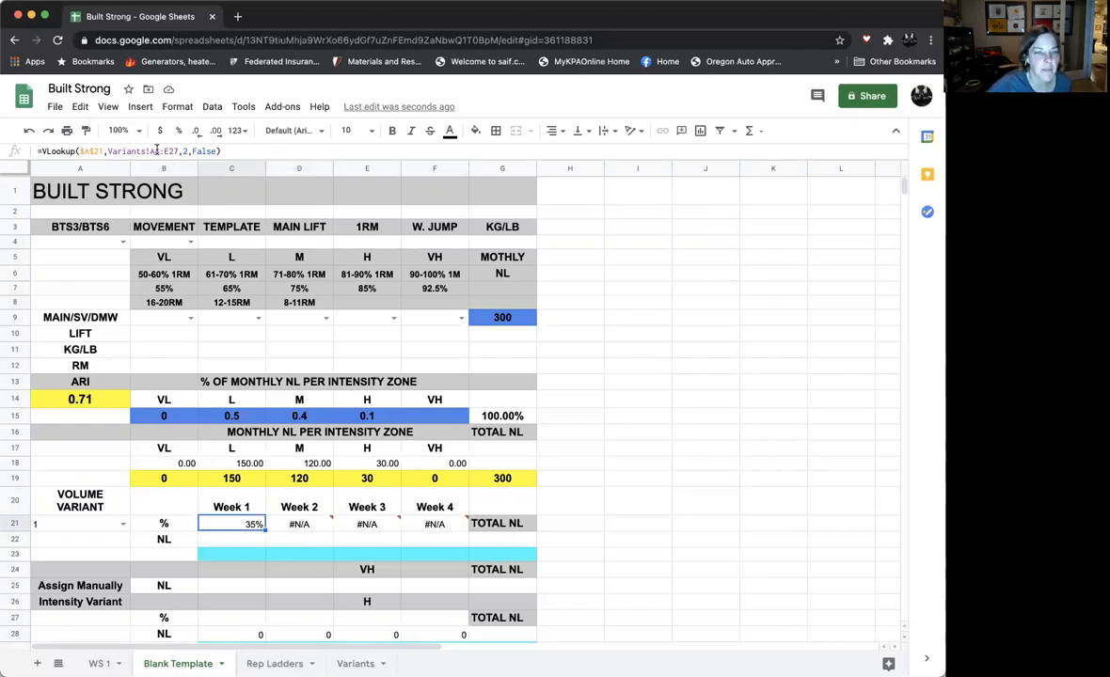
{"action": "left_click", "coordinate": [196, 153]}
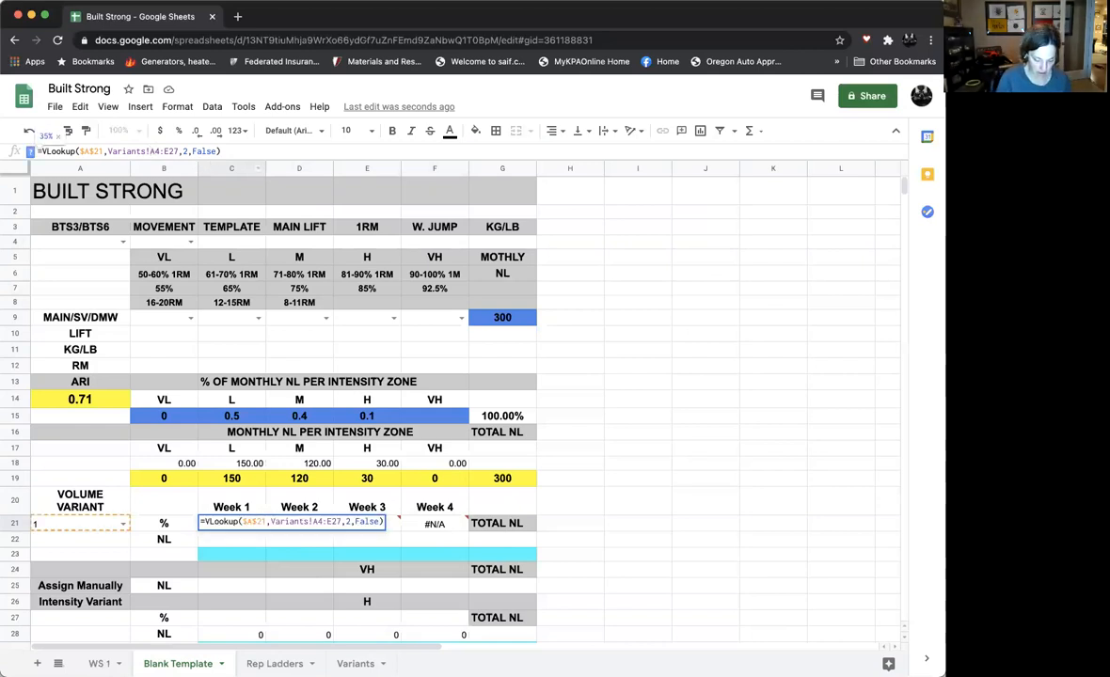
{"action": "type", "text": "$A"}
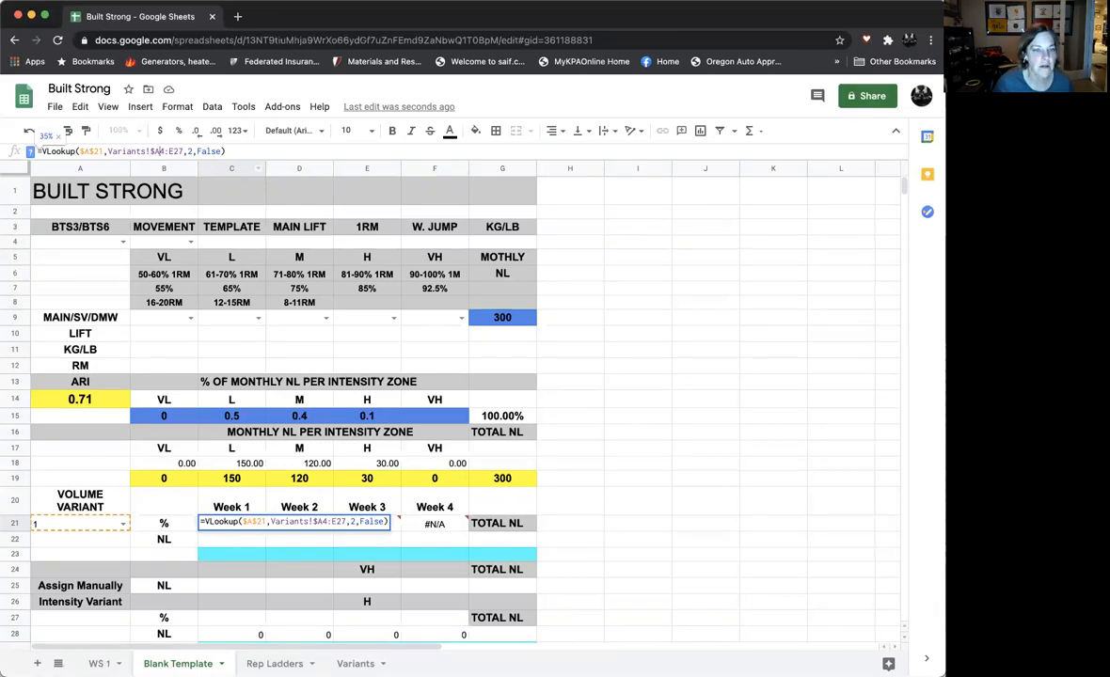
{"action": "type", "text": "$4:"}
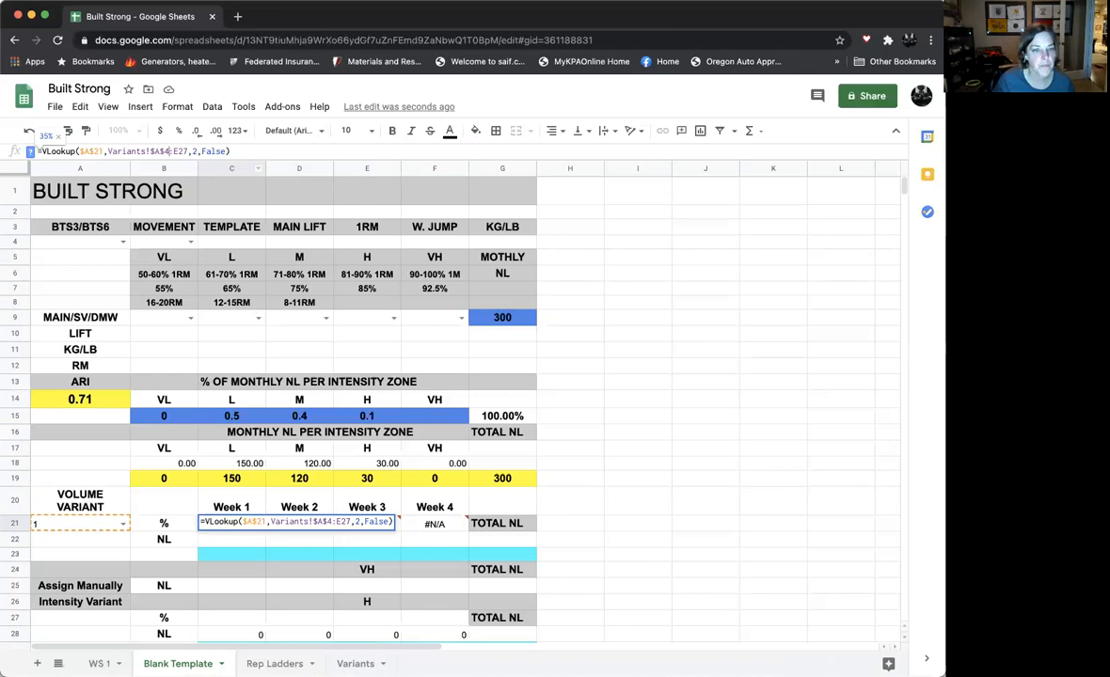
{"action": "type", "text": "$E"}
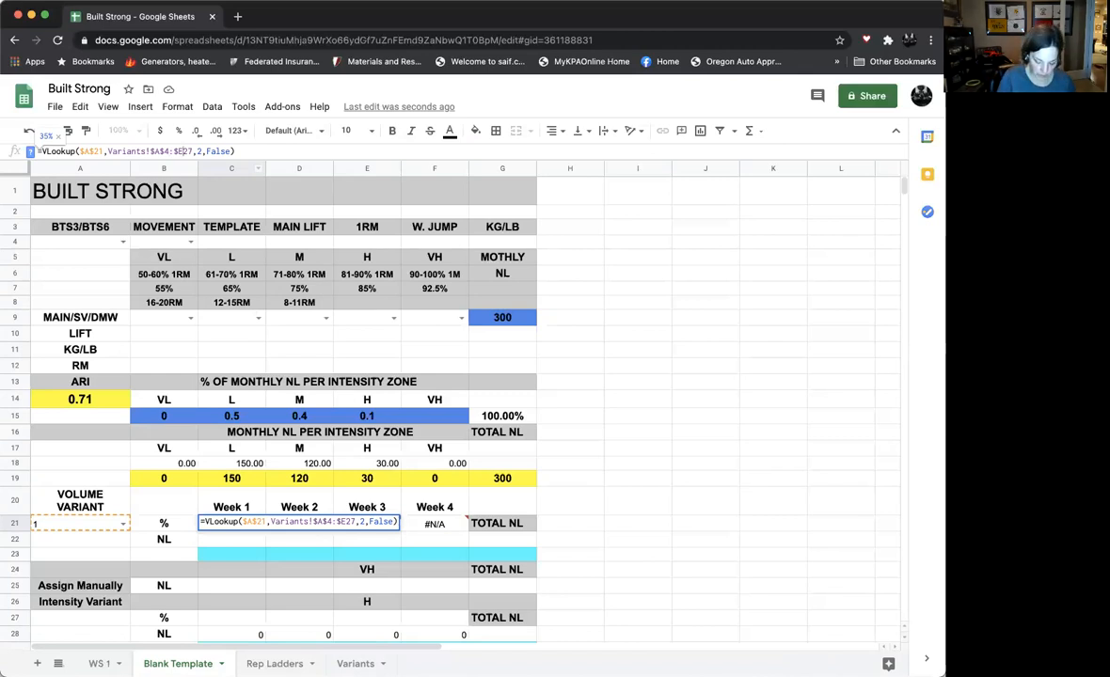
{"action": "type", "text": "$"}
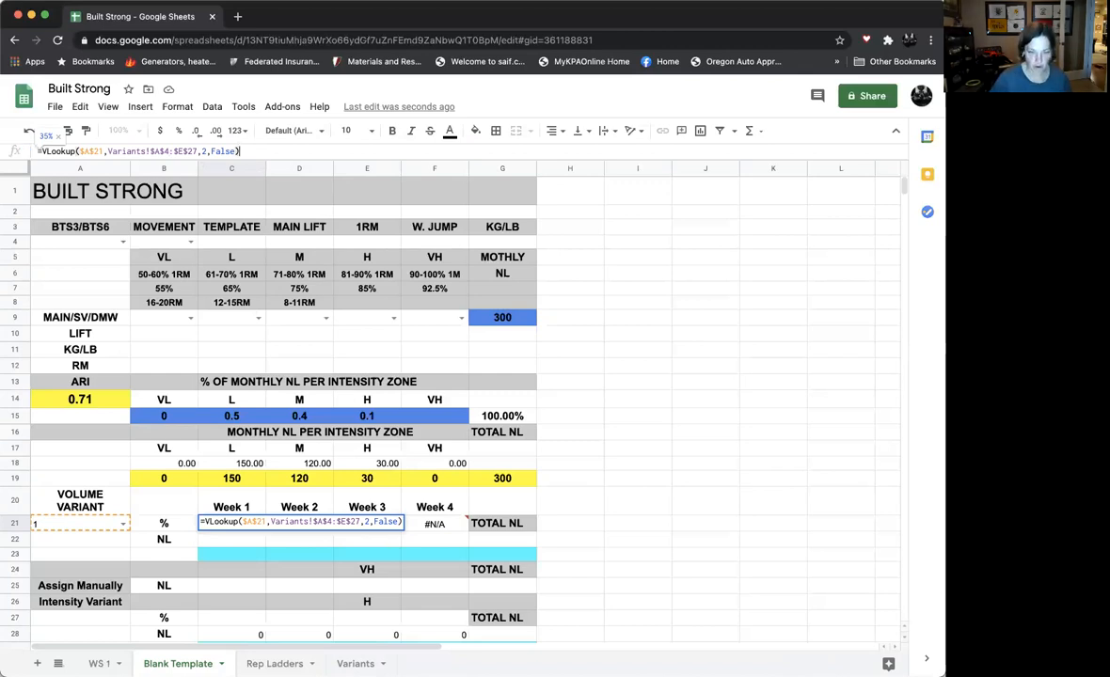
{"action": "key", "text": "Return"}
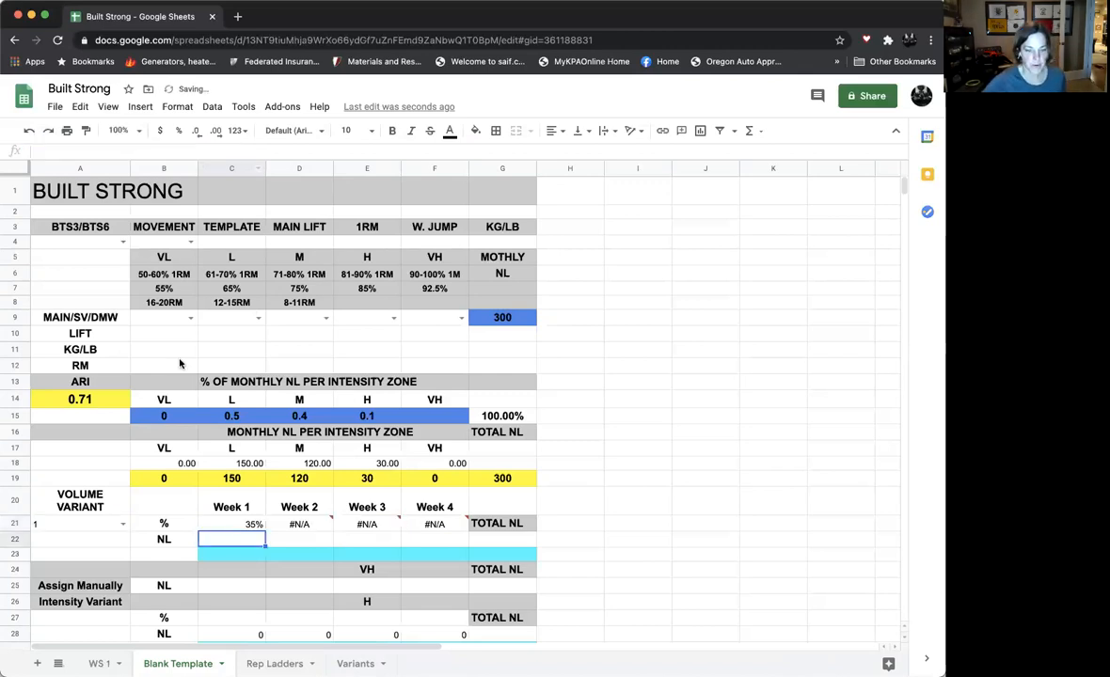
- Try to paste the corrected Week 1 formula over the #N/A cells D21:F21
{"action": "left_click", "coordinate": [293, 524]}
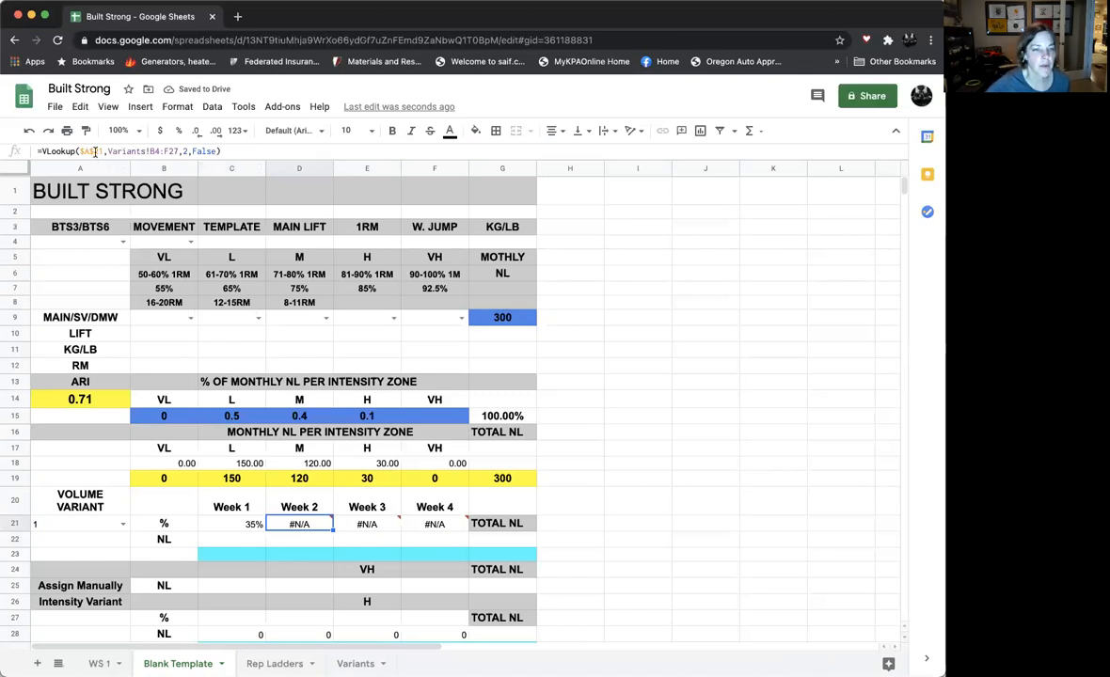
{"action": "left_click", "coordinate": [218, 524]}
{"action": "left_click", "coordinate": [80, 106]}
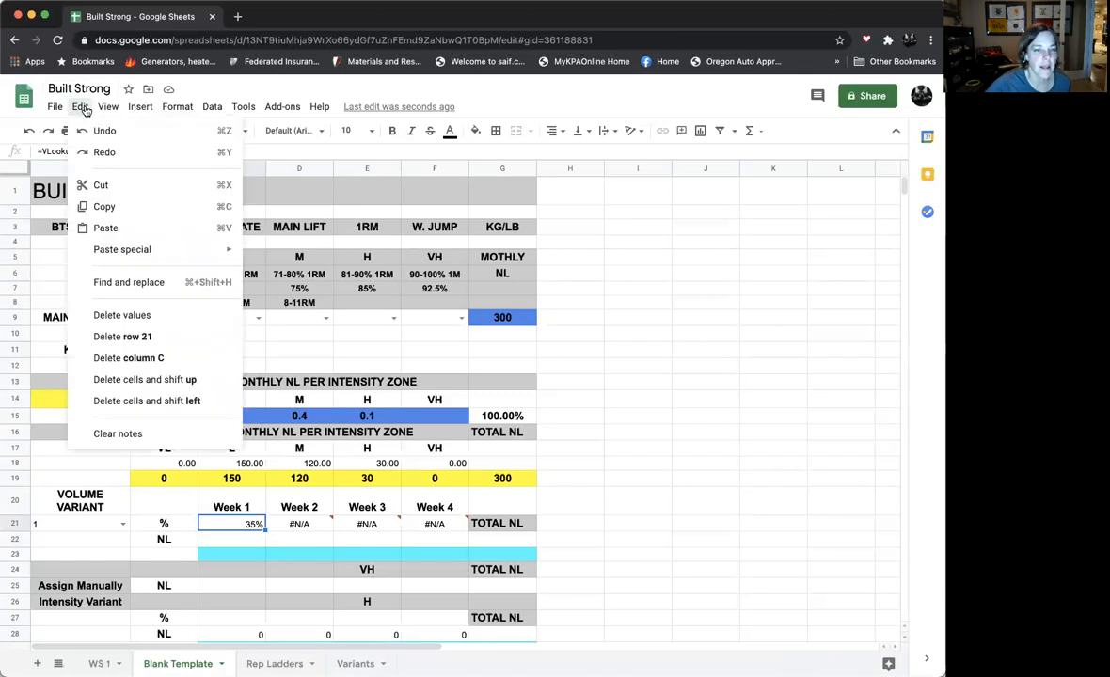
{"action": "left_click", "coordinate": [103, 207]}
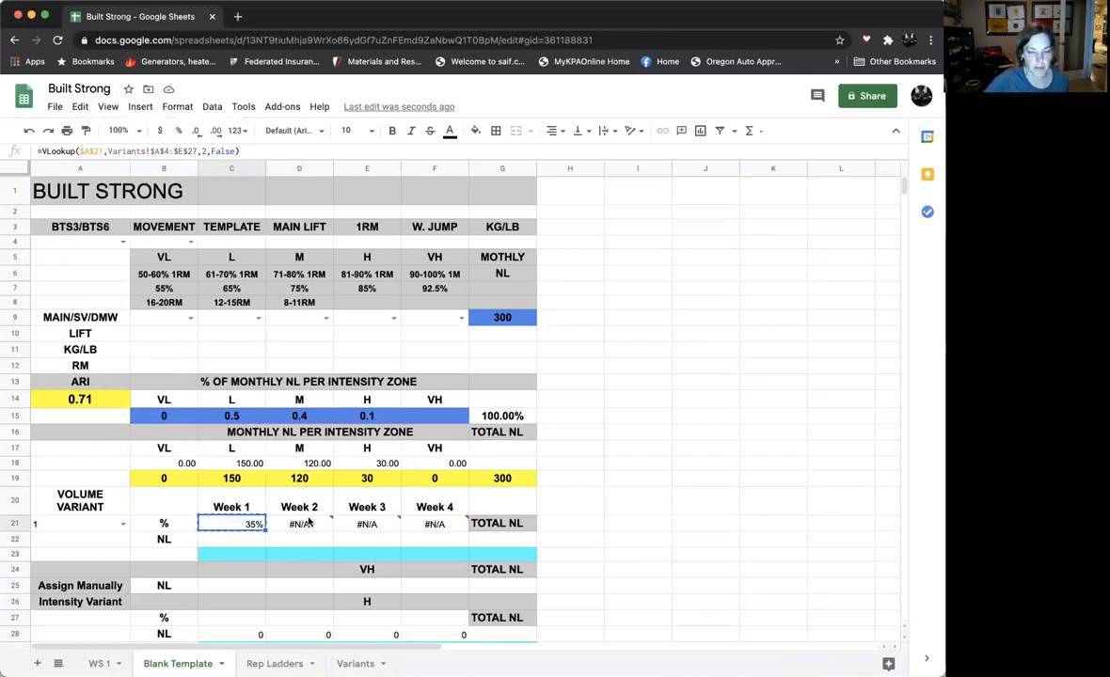
{"action": "left_click", "coordinate": [299, 524], "text": "shift"}
{"action": "left_click", "coordinate": [407, 524], "text": "shift"}
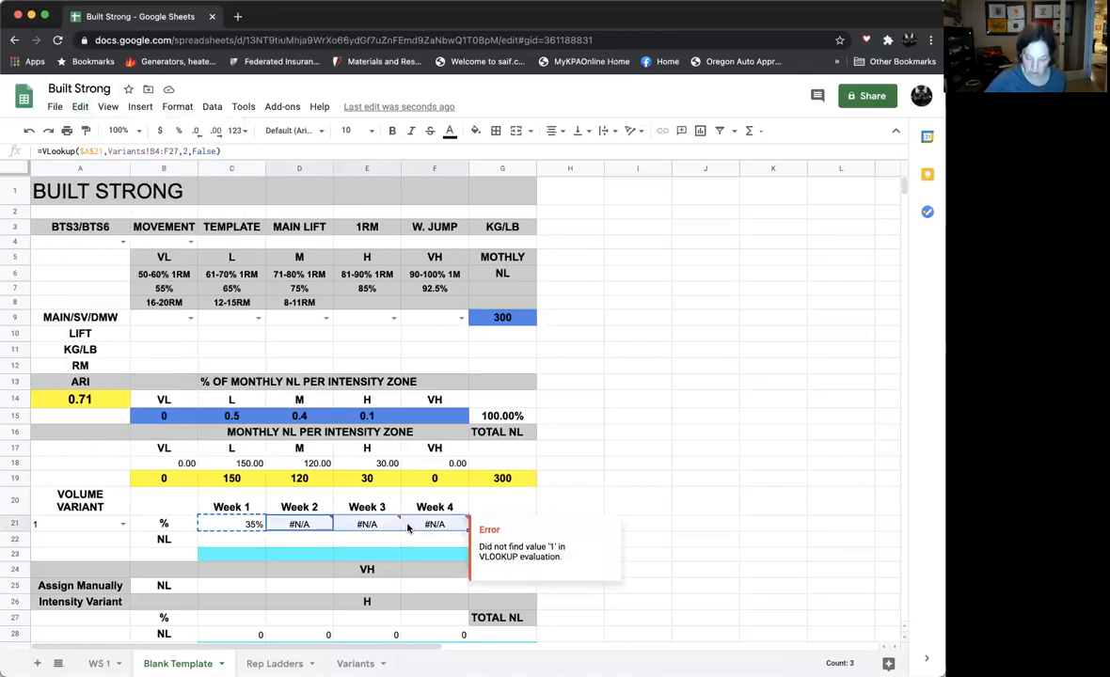
{"action": "key", "text": "super+v"}
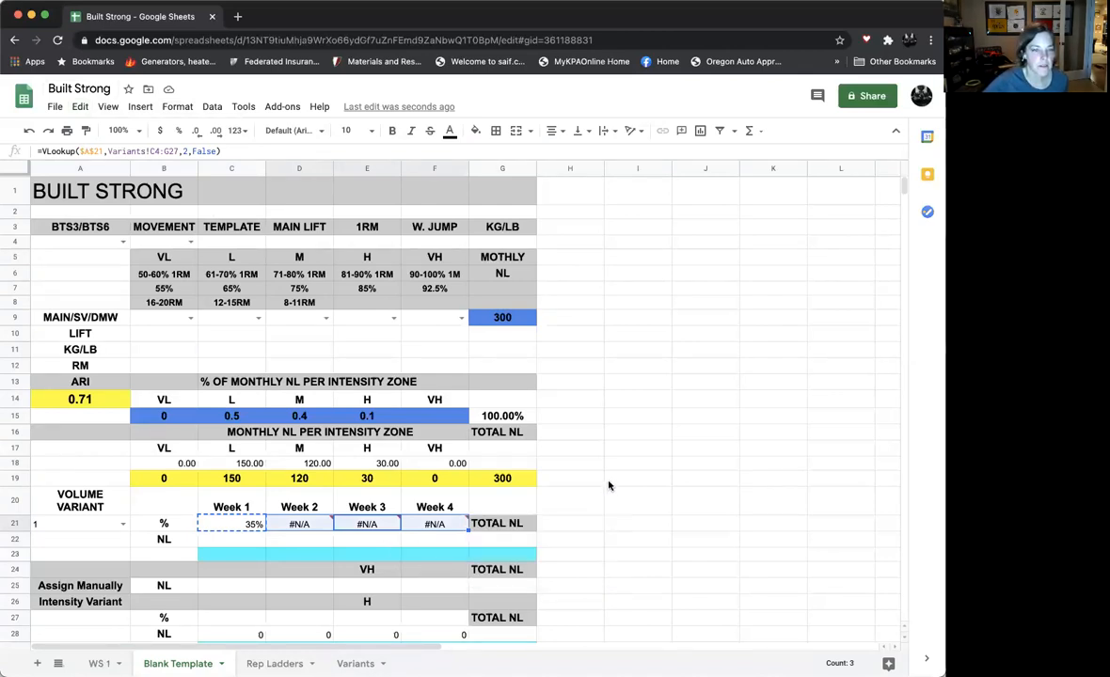
- Copy the Week 1 formula with its absolute range from C21 and paste it into D21:F21
{"action": "left_click", "coordinate": [232, 528]}
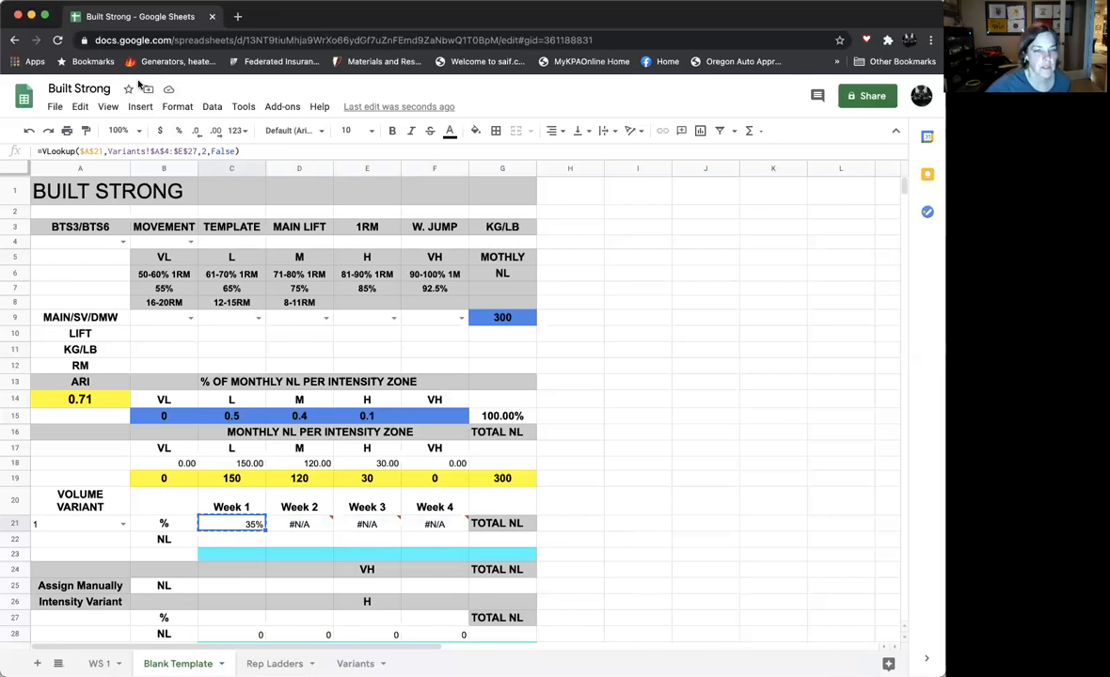
{"action": "left_click", "coordinate": [83, 109]}
{"action": "left_click", "coordinate": [95, 206]}
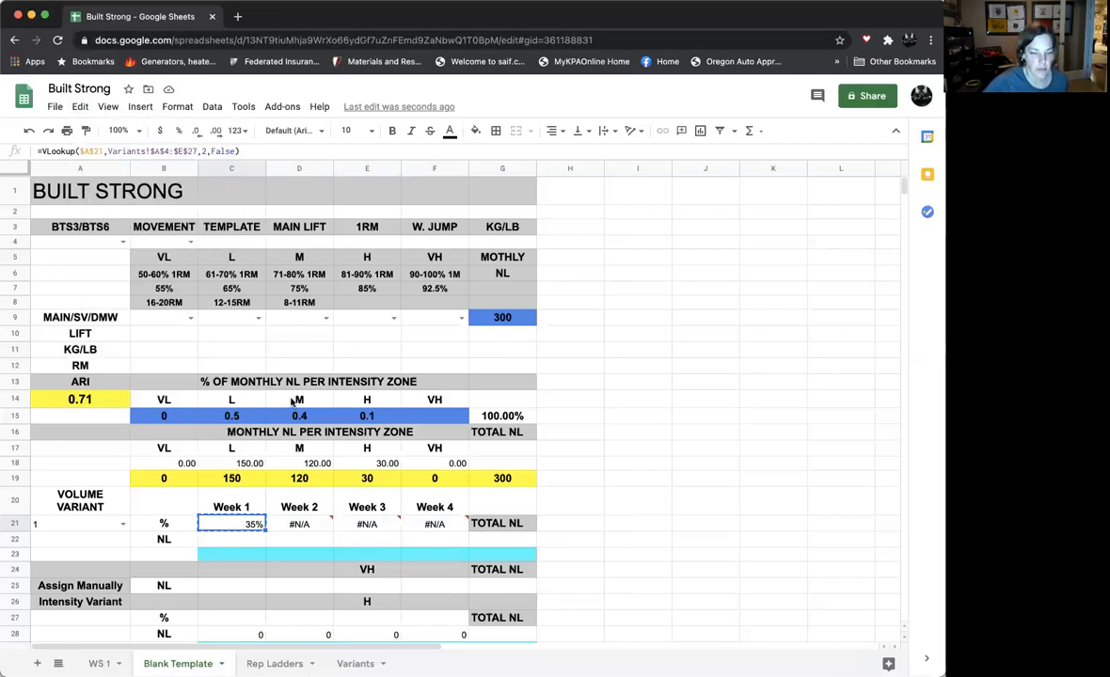
{"action": "left_click_drag", "start_coordinate": [297, 525], "coordinate": [438, 524]}
{"action": "left_click", "coordinate": [80, 109]}
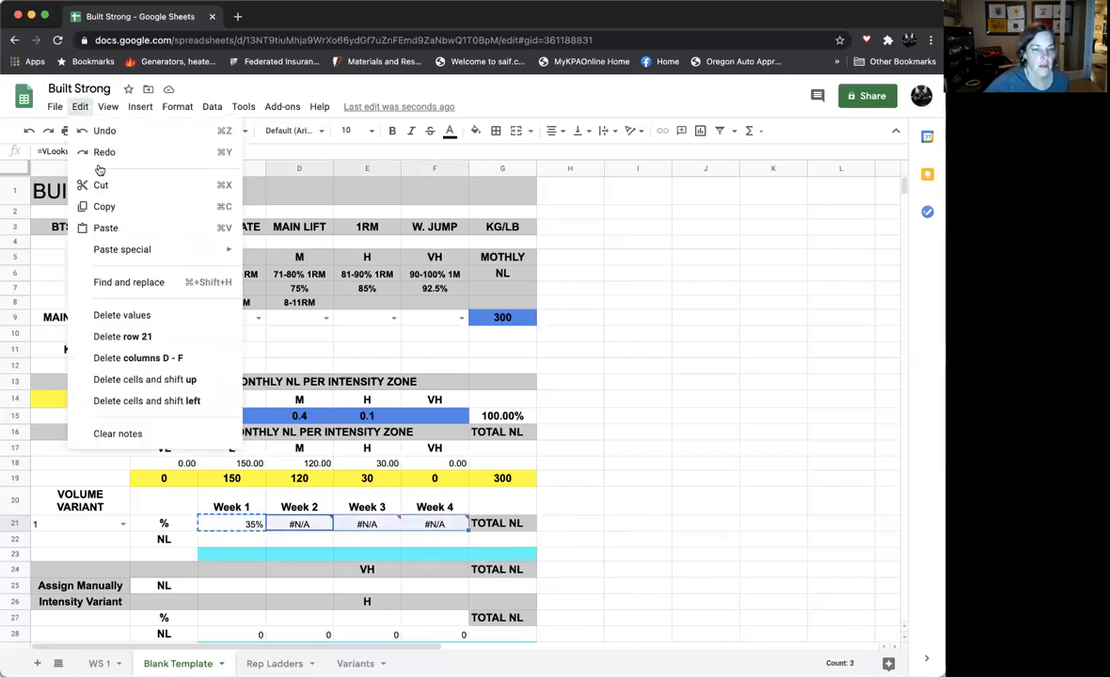
{"action": "left_click", "coordinate": [106, 216]}
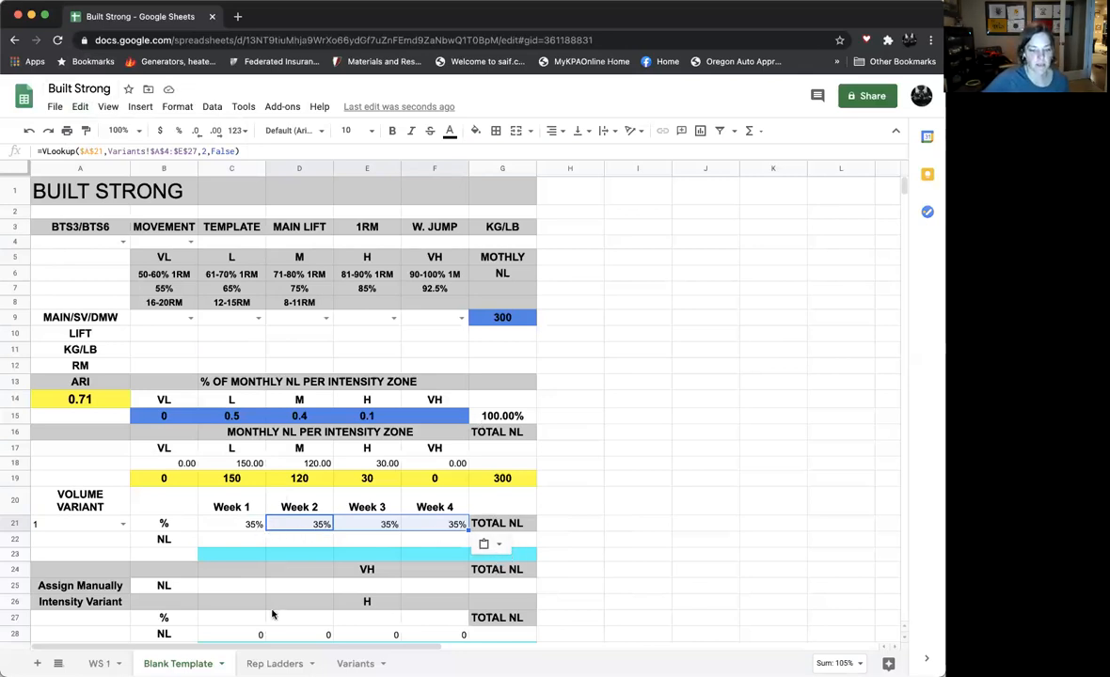
- Set the column index of the Week 2 VLOOKUP in D21 to 3
{"action": "left_click", "coordinate": [297, 527]}
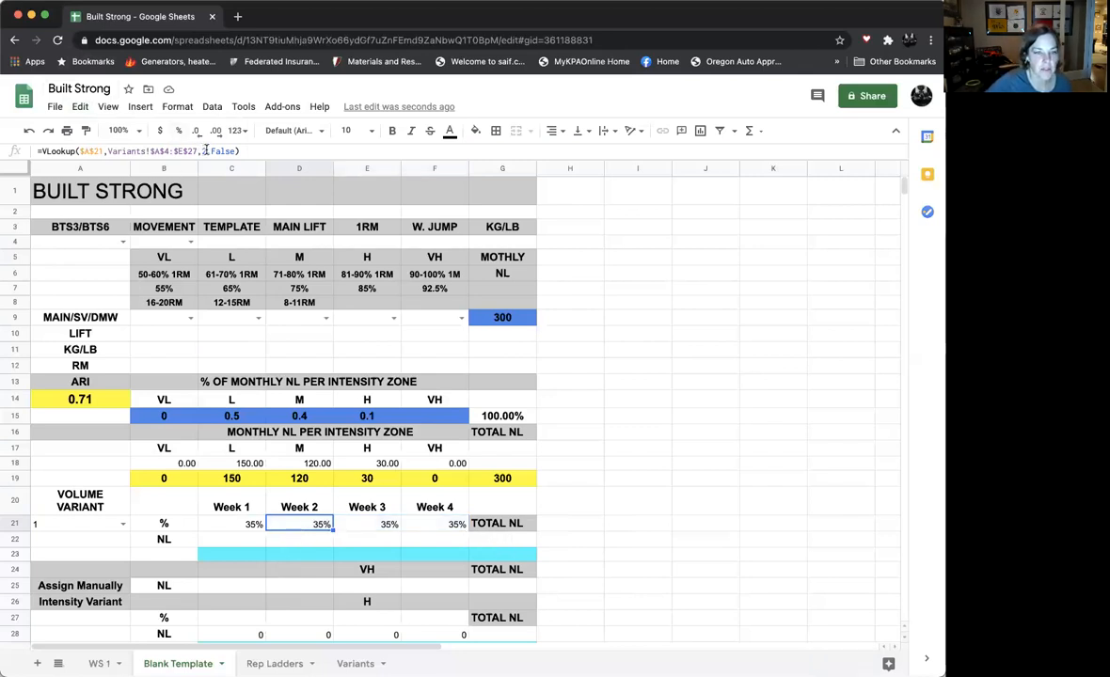
{"action": "left_click", "coordinate": [205, 150]}
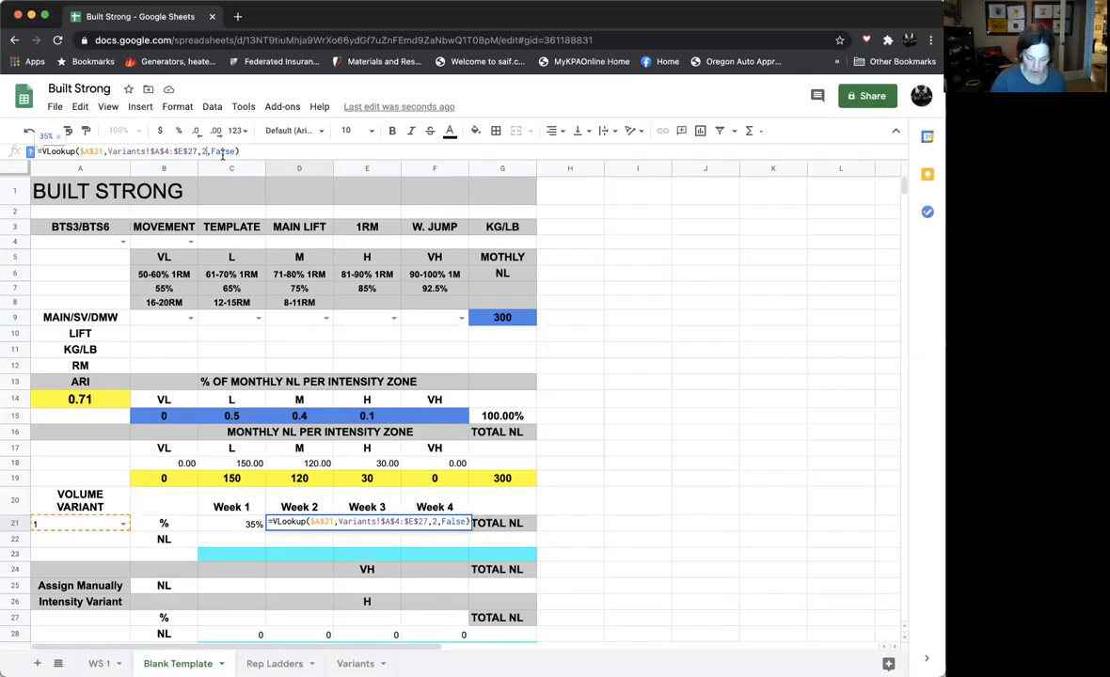
{"action": "key", "text": "BackSpace"}
{"action": "type", "text": "3"}
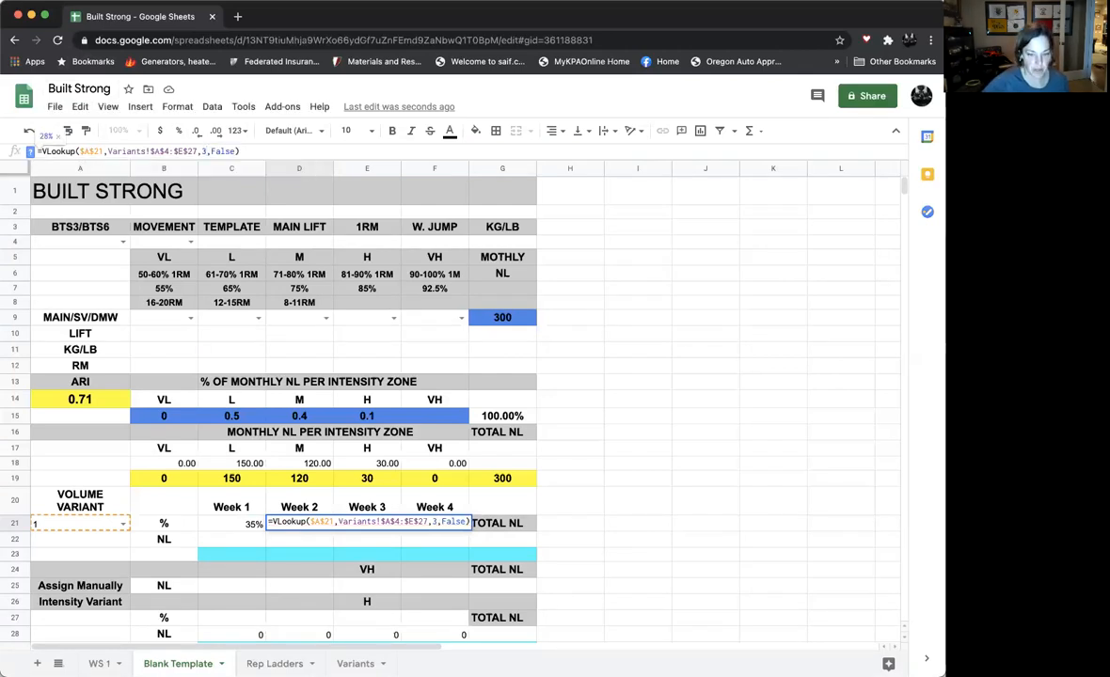
{"action": "key", "text": "Return"}
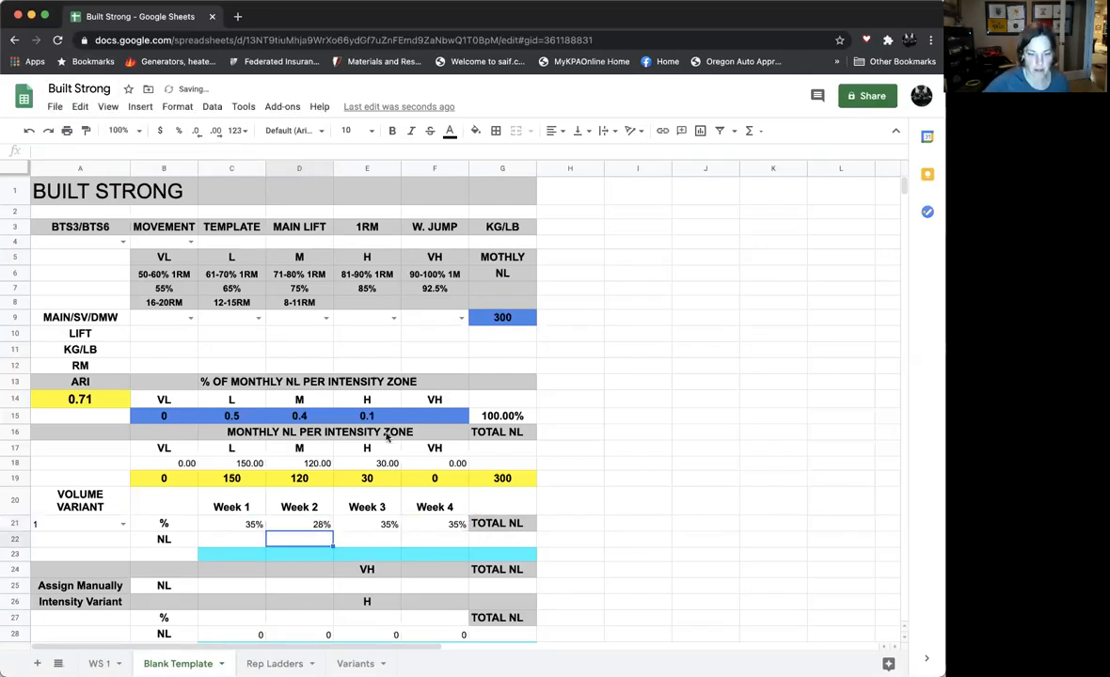
- Change the column index of the VLOOKUP in E21 to point to the Variants table's Week 3 column
{"action": "left_click", "coordinate": [377, 526]}
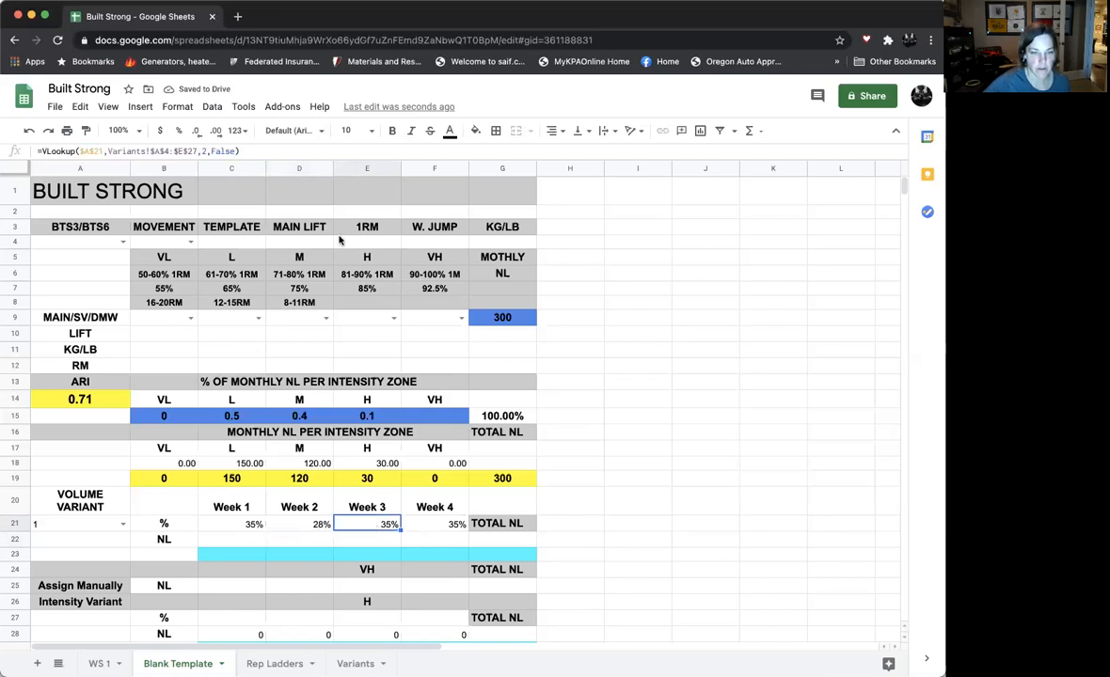
{"action": "left_click", "coordinate": [206, 150]}
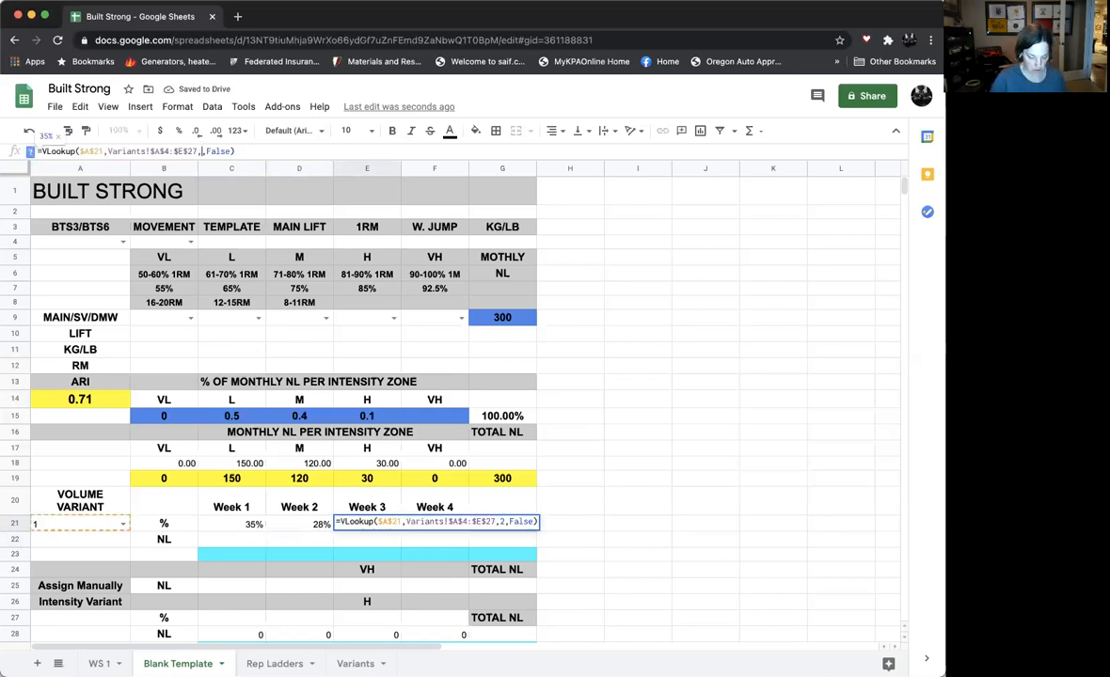
{"action": "key", "text": "Return"}
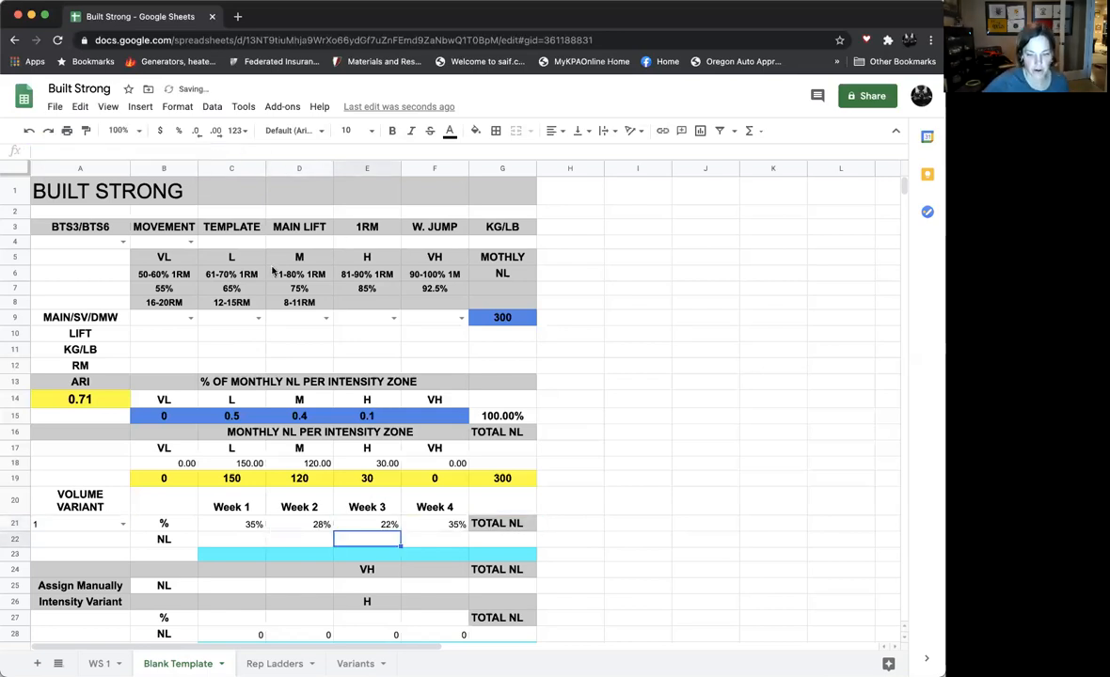
- Set the column index of the Week 4 VLOOKUP in F21 to 5, and check the weekly percentages against the Variants sheet
{"action": "left_click", "coordinate": [449, 524]}
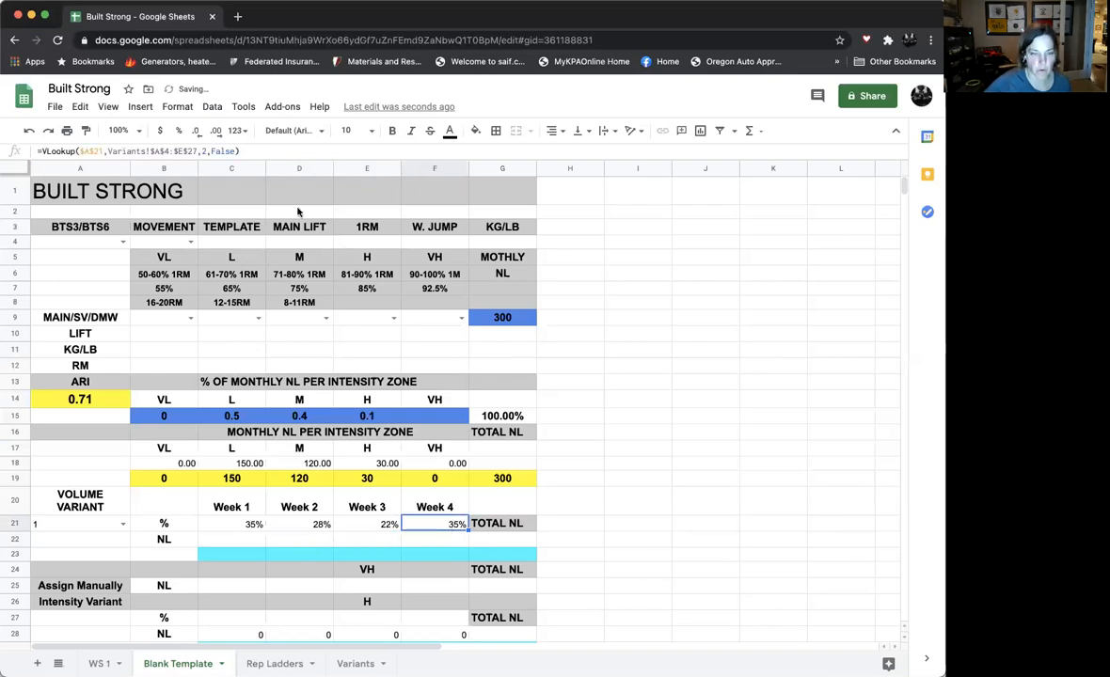
{"action": "left_click", "coordinate": [206, 150]}
{"action": "key", "text": "BackSpace"}
{"action": "type", "text": "5"}
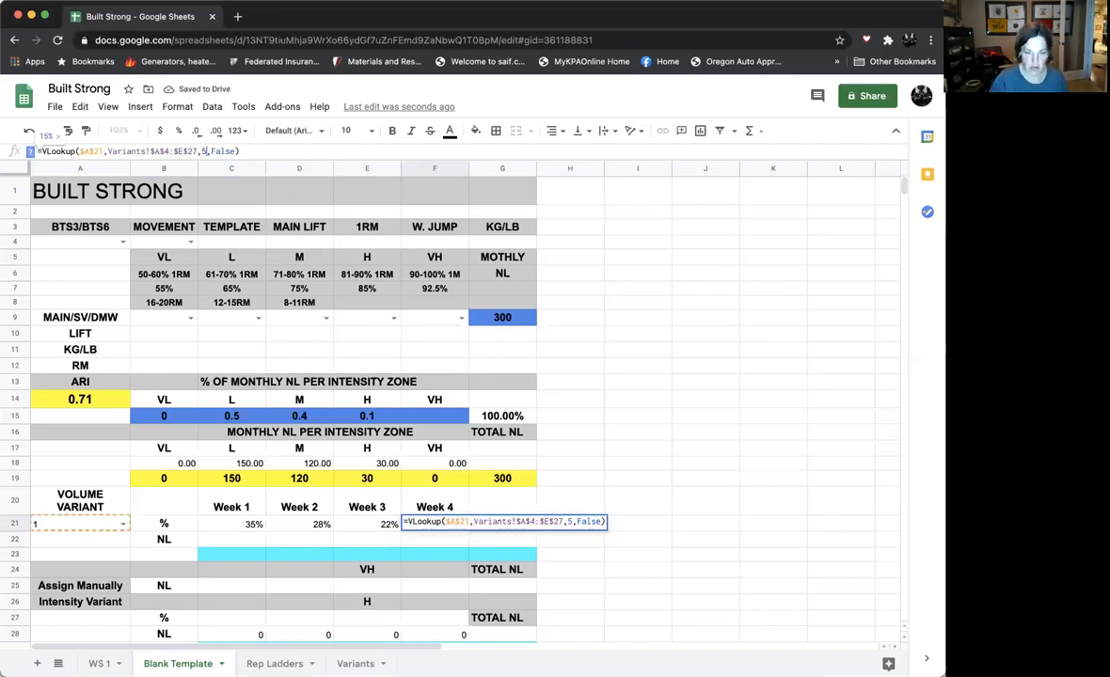
{"action": "key", "text": "Return"}
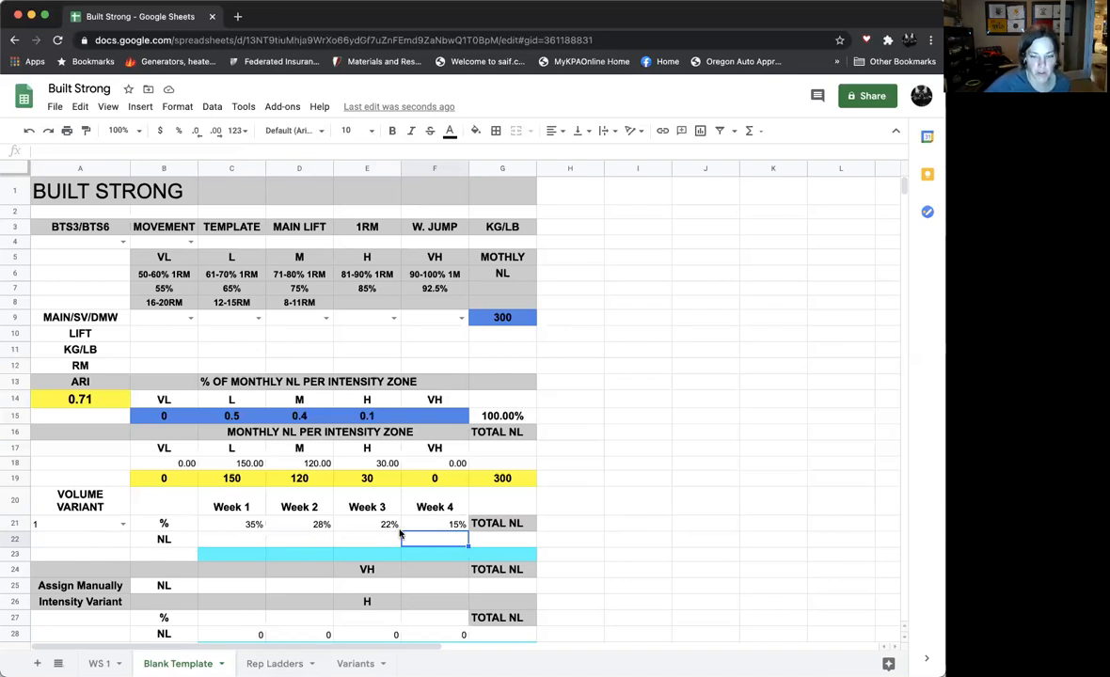
{"action": "left_click", "coordinate": [365, 663]}
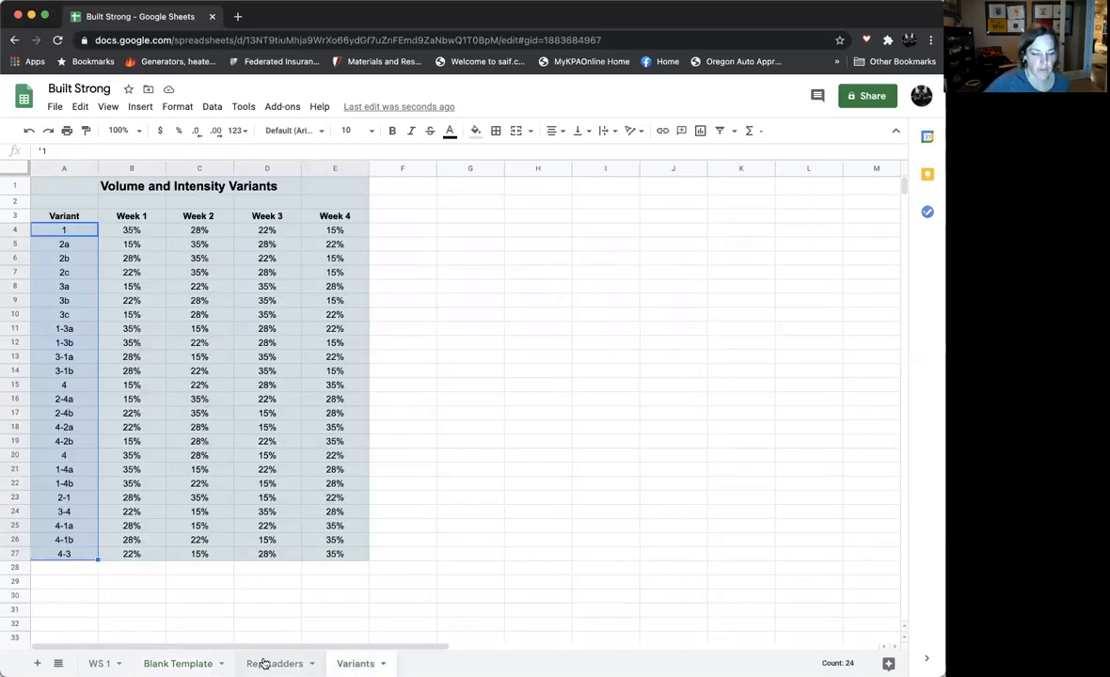
- Set the volume variant in A21 of the Blank Template sheet to 3c and check its weekly percentages against the Variants sheet
{"action": "left_click", "coordinate": [178, 664]}
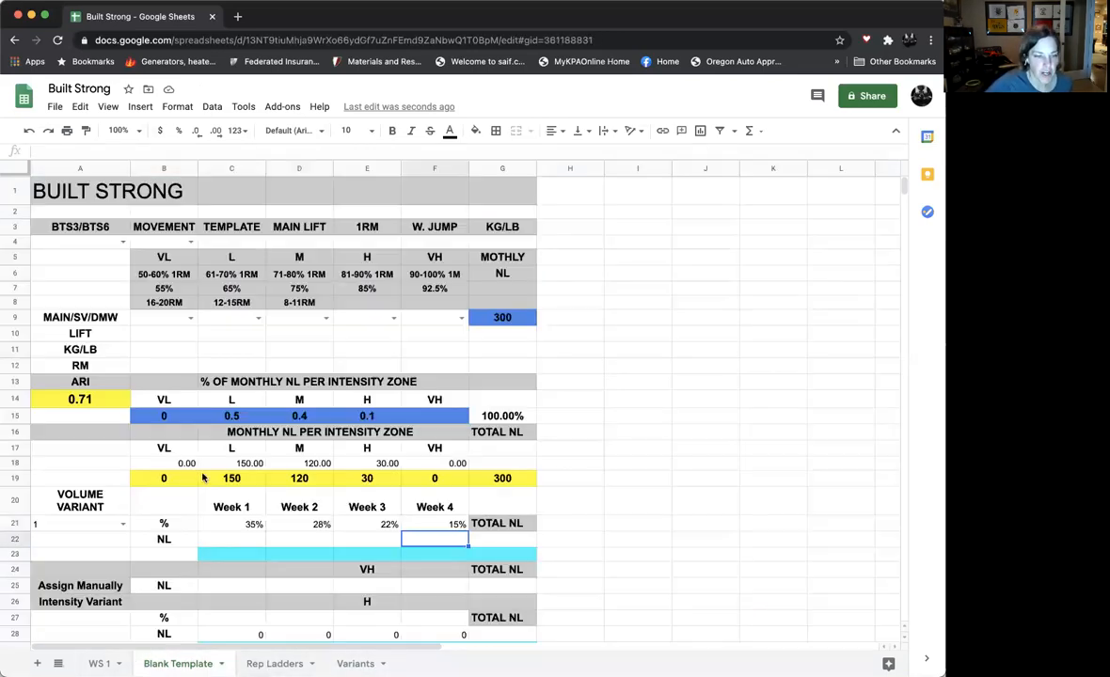
{"action": "left_click", "coordinate": [121, 524]}
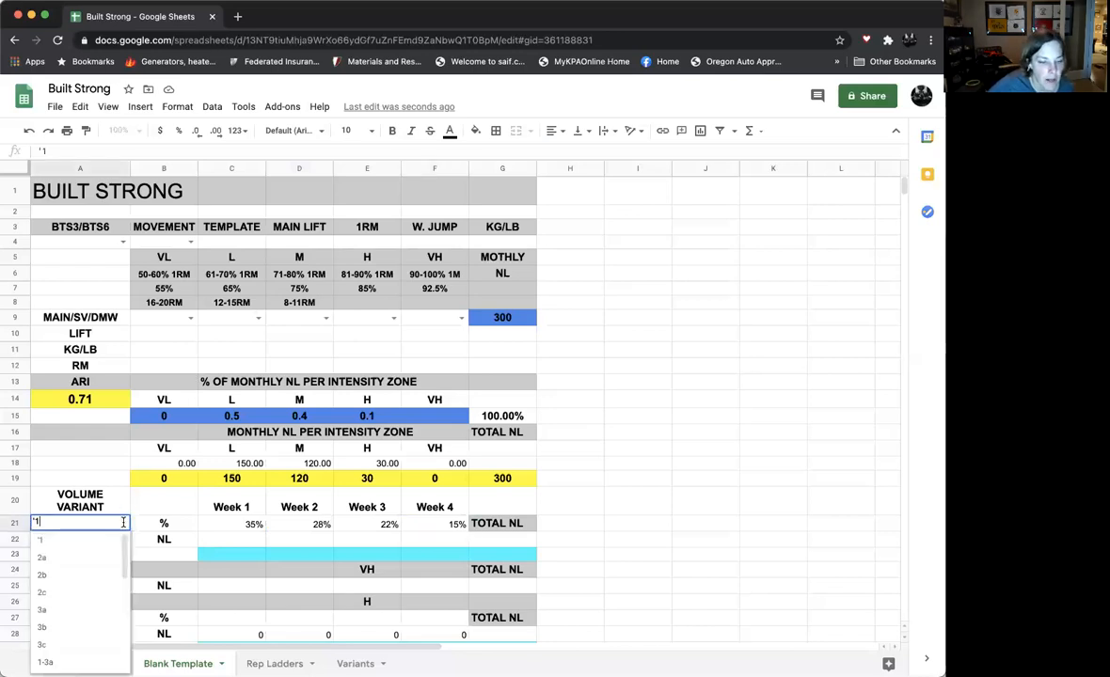
{"action": "left_click", "coordinate": [66, 647]}
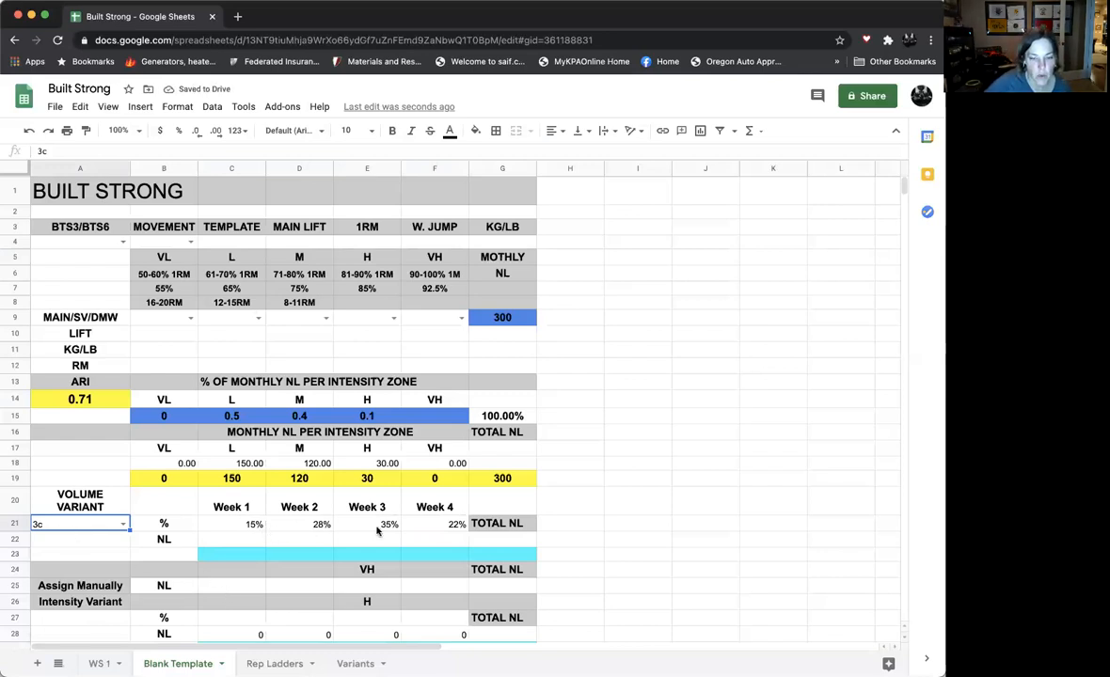
{"action": "left_click", "coordinate": [361, 666]}
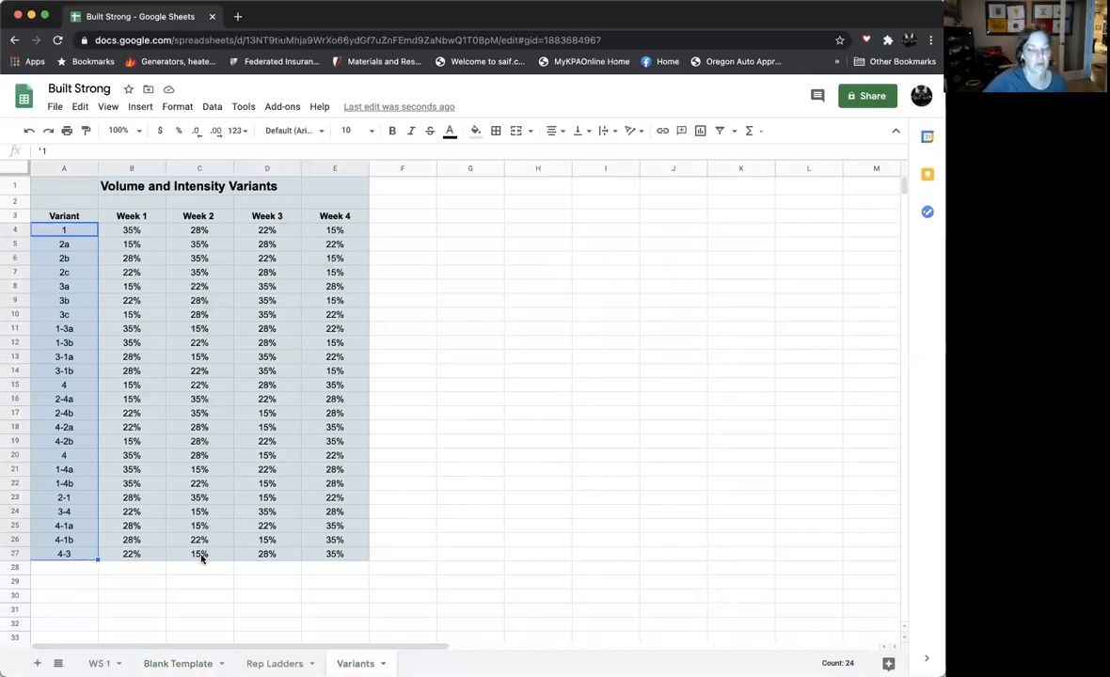
{"action": "left_click", "coordinate": [178, 663]}
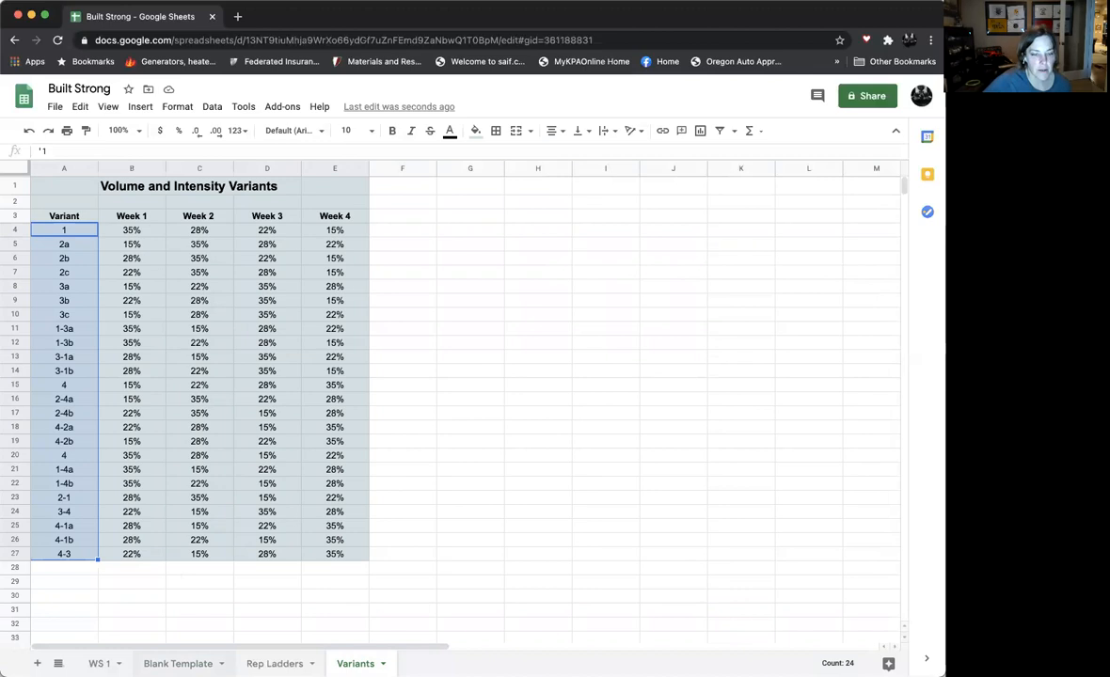
- Review the lower intensity sections of the Blank Template sheet, including the volume variant options in A34
{"action": "scroll", "coordinate": [567, 471], "scroll_direction": "down", "scroll_amount": 3}
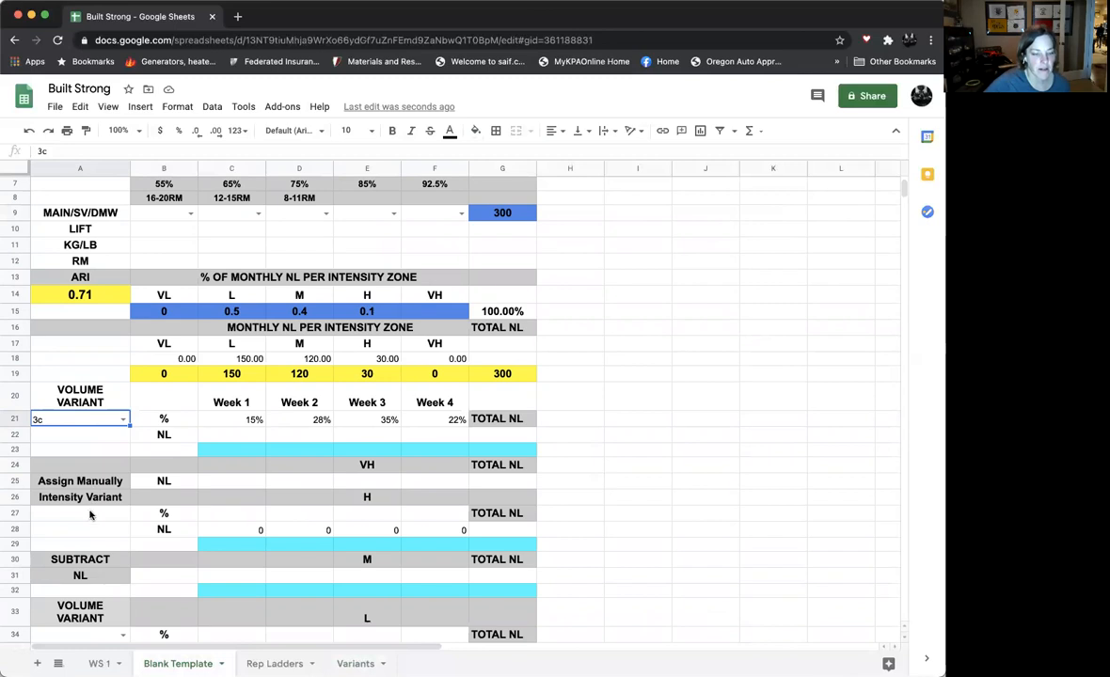
{"action": "scroll", "coordinate": [90, 515], "scroll_direction": "down", "scroll_amount": 5}
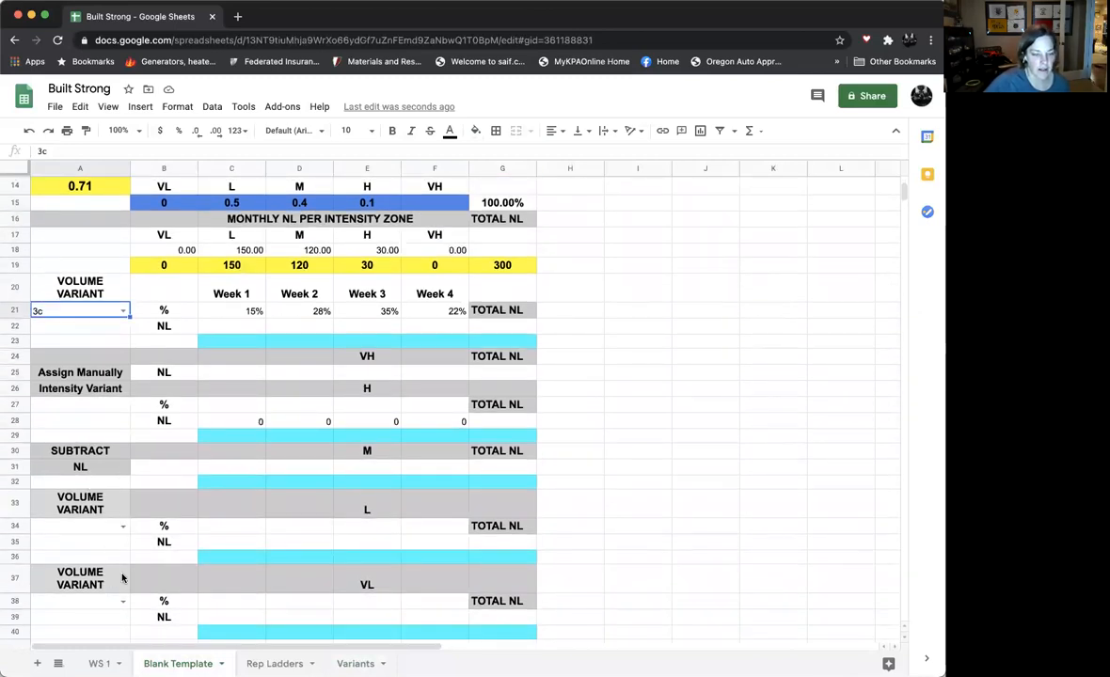
{"action": "left_click", "coordinate": [122, 526]}
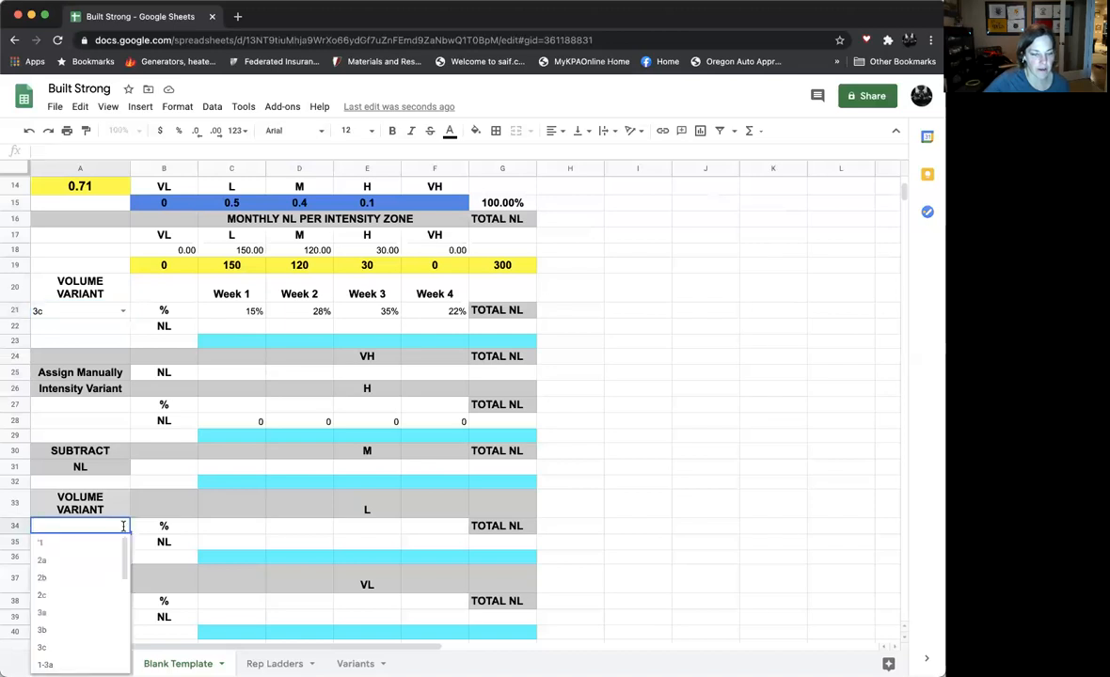
{"action": "left_click", "coordinate": [222, 532]}
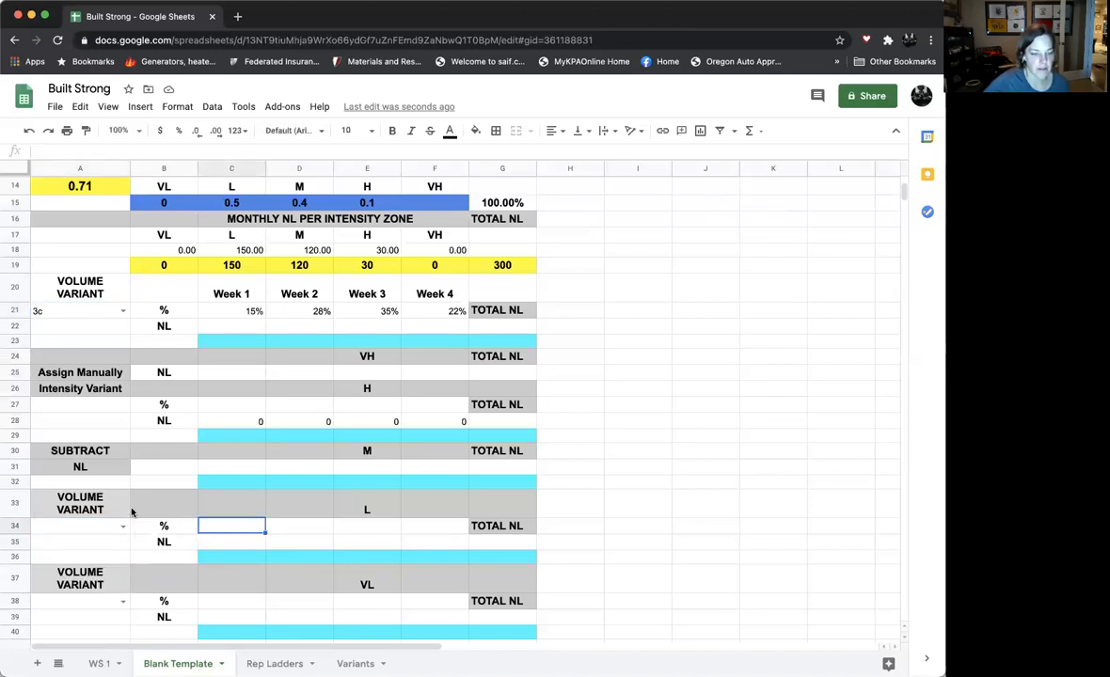
{"action": "scroll", "coordinate": [124, 428], "scroll_direction": "down", "scroll_amount": 1}
{"action": "scroll", "coordinate": [131, 460], "scroll_direction": "up", "scroll_amount": 1}
{"action": "scroll", "coordinate": [129, 459], "scroll_direction": "up", "scroll_amount": 1}
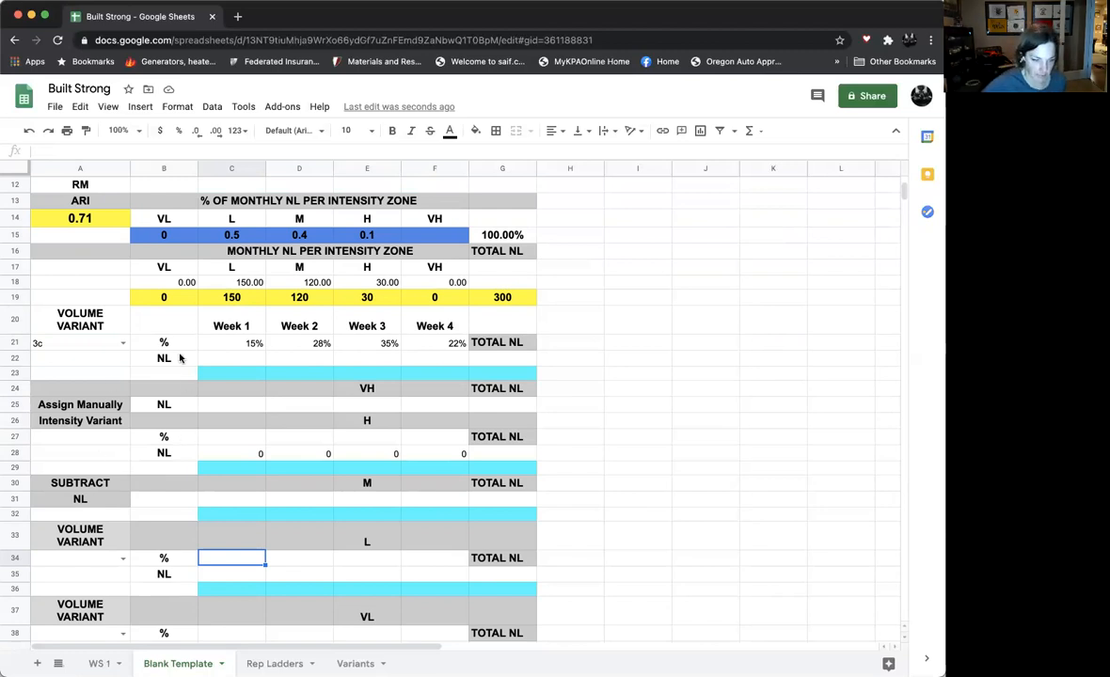
- Add a dropdown to the intensity variant cell A27 through data validation, listing the range Variants!A4:A27
{"action": "left_click", "coordinate": [110, 438]}
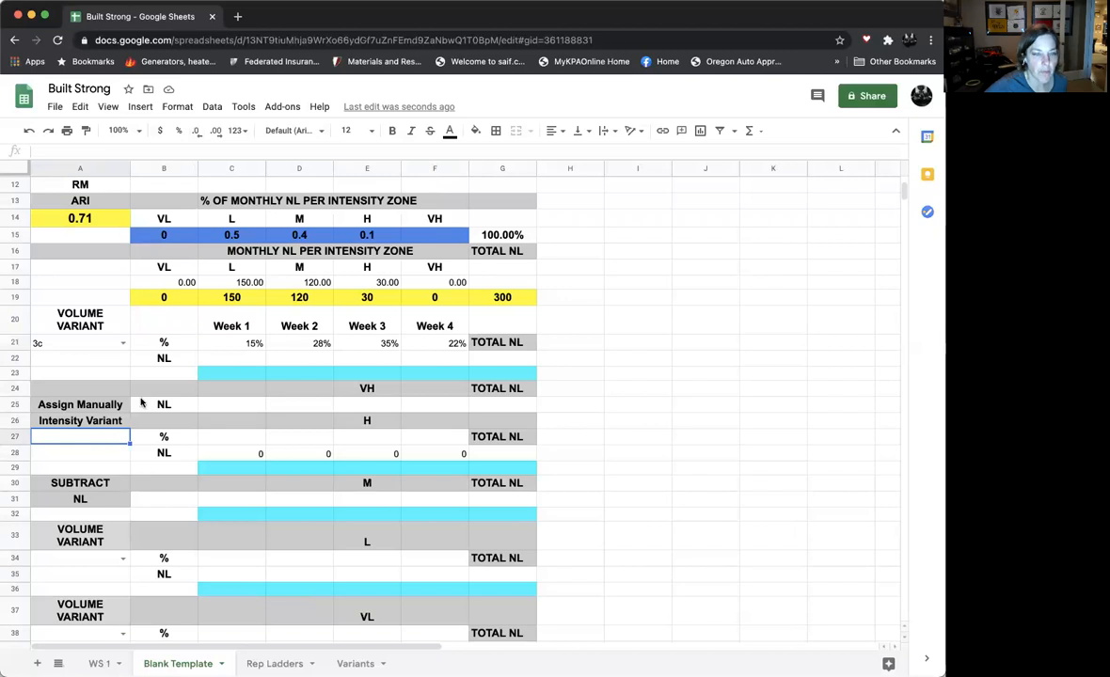
{"action": "left_click", "coordinate": [214, 107]}
{"action": "left_click", "coordinate": [243, 285]}
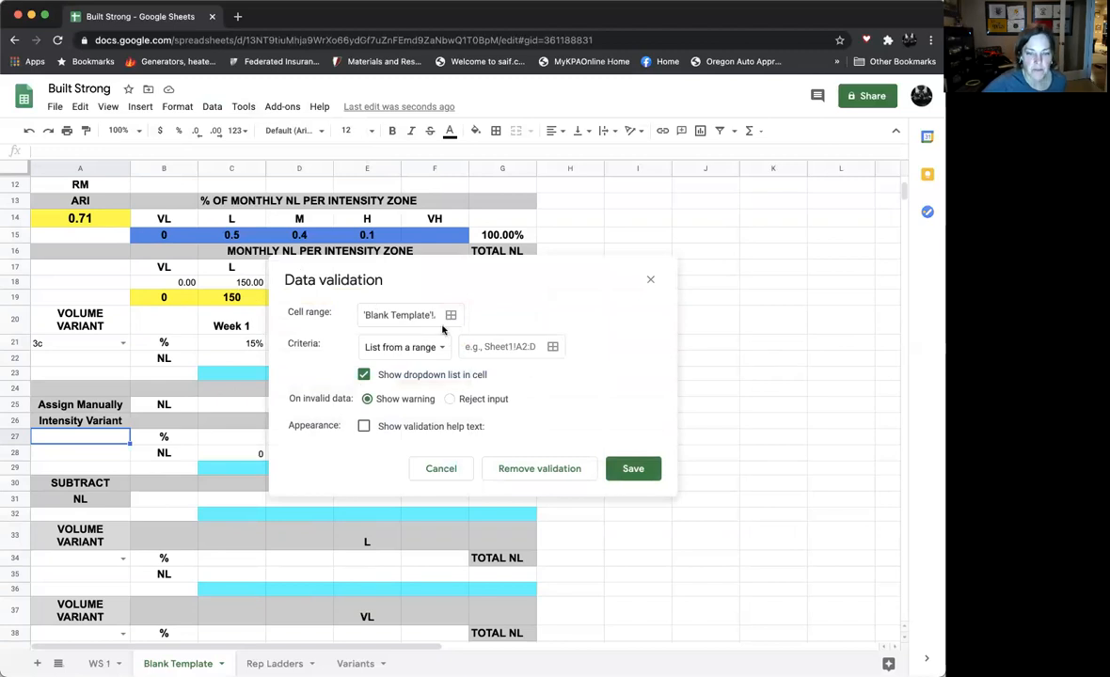
{"action": "left_click", "coordinate": [554, 347]}
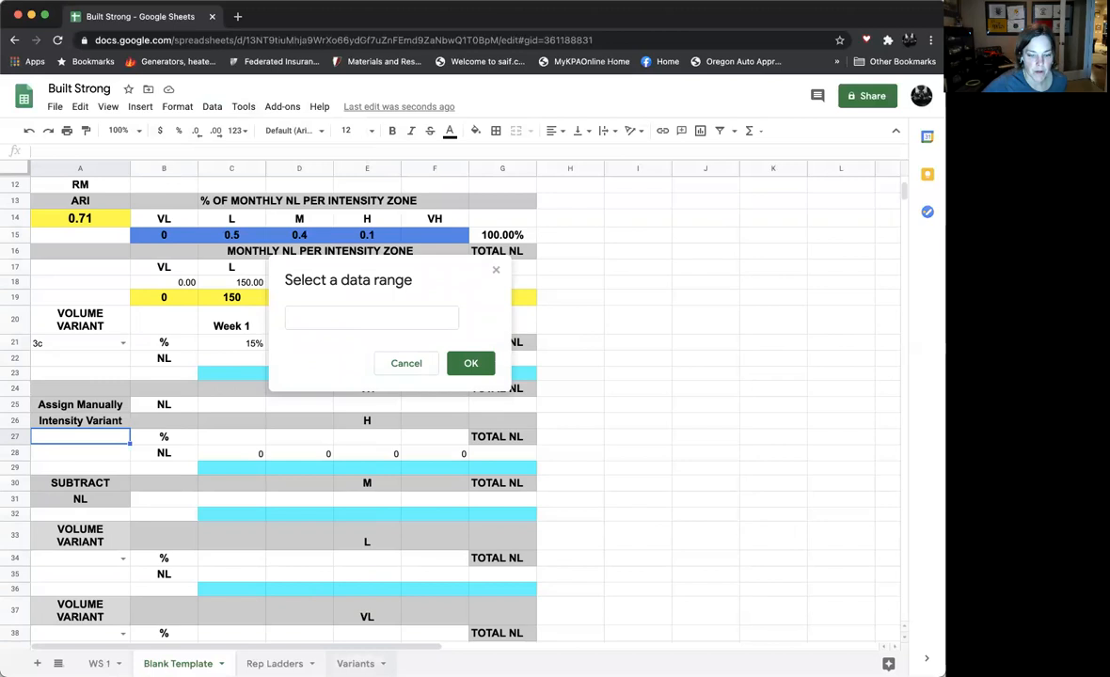
{"action": "left_click", "coordinate": [355, 663]}
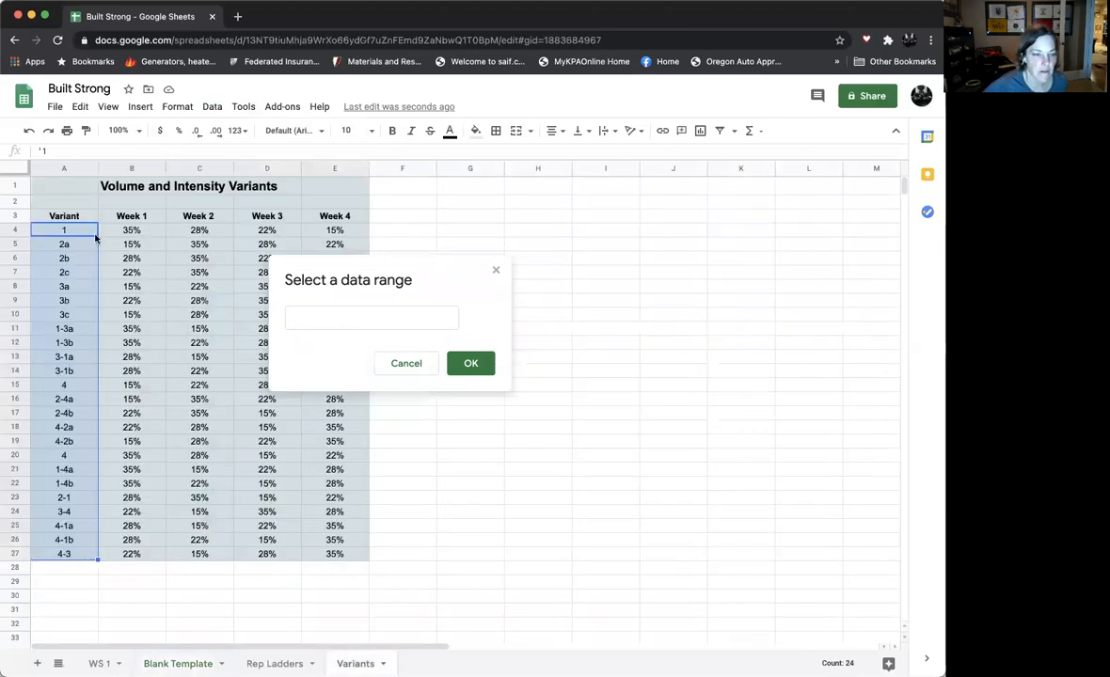
{"action": "left_click_drag", "start_coordinate": [81, 234], "coordinate": [62, 557]}
{"action": "left_click", "coordinate": [467, 365]}
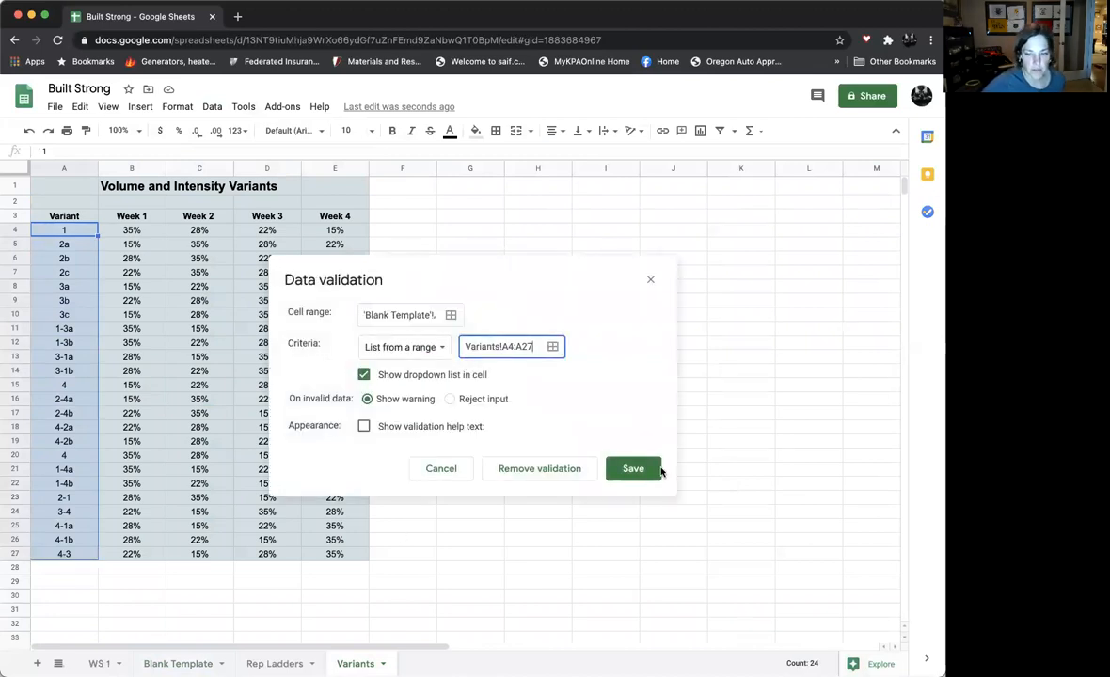
{"action": "left_click", "coordinate": [633, 470]}
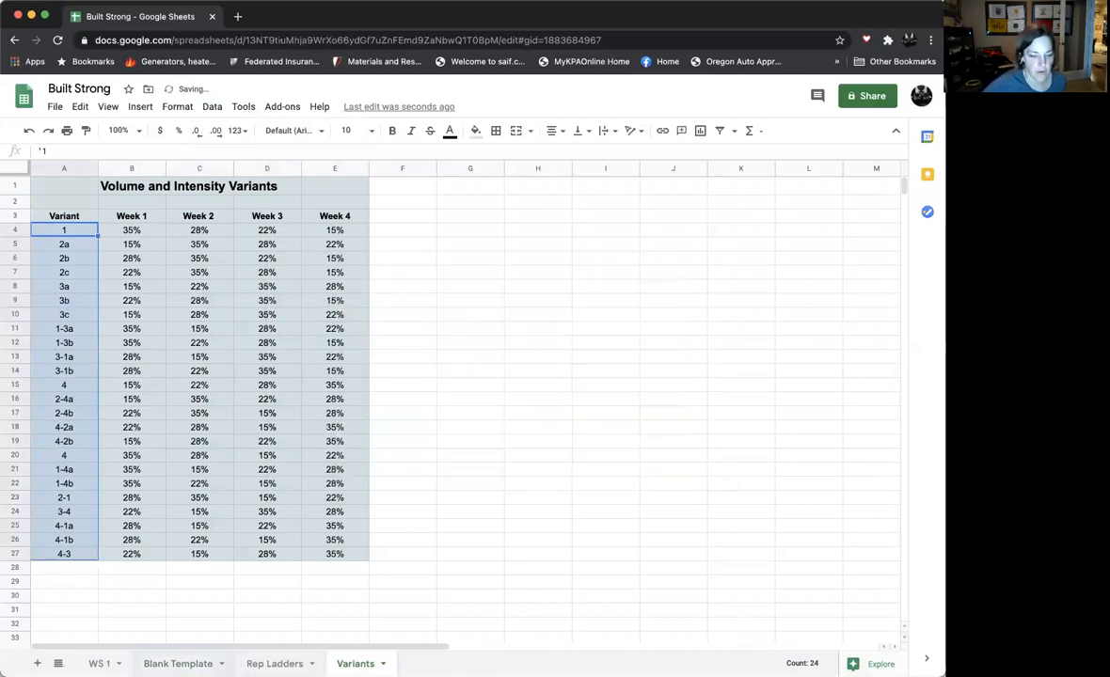
- Return to the Blank Template sheet and check the options in the A27 intensity variant dropdown
{"action": "left_click", "coordinate": [178, 663]}
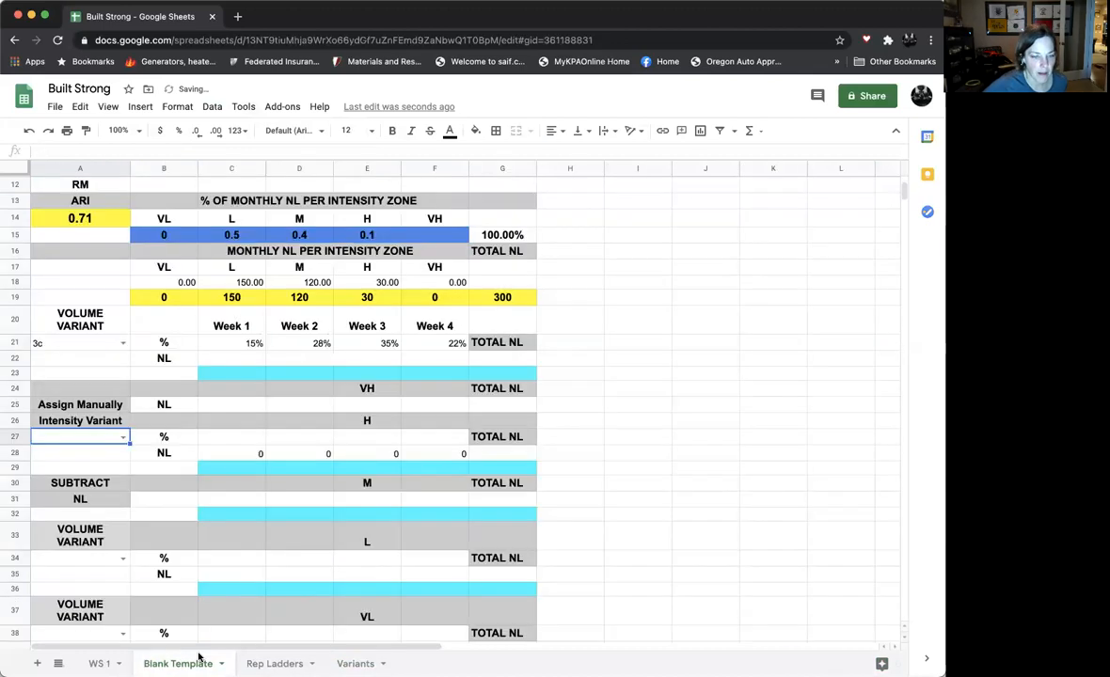
{"action": "left_click", "coordinate": [121, 436]}
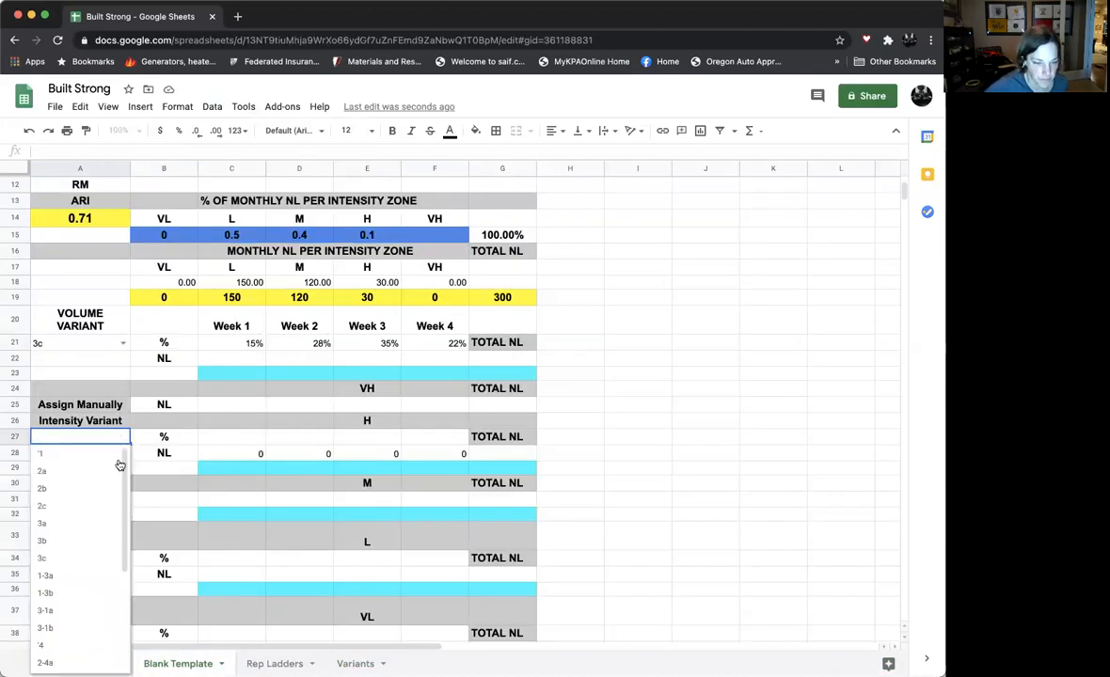
{"action": "left_click", "coordinate": [220, 457]}
{"action": "left_click", "coordinate": [220, 442]}
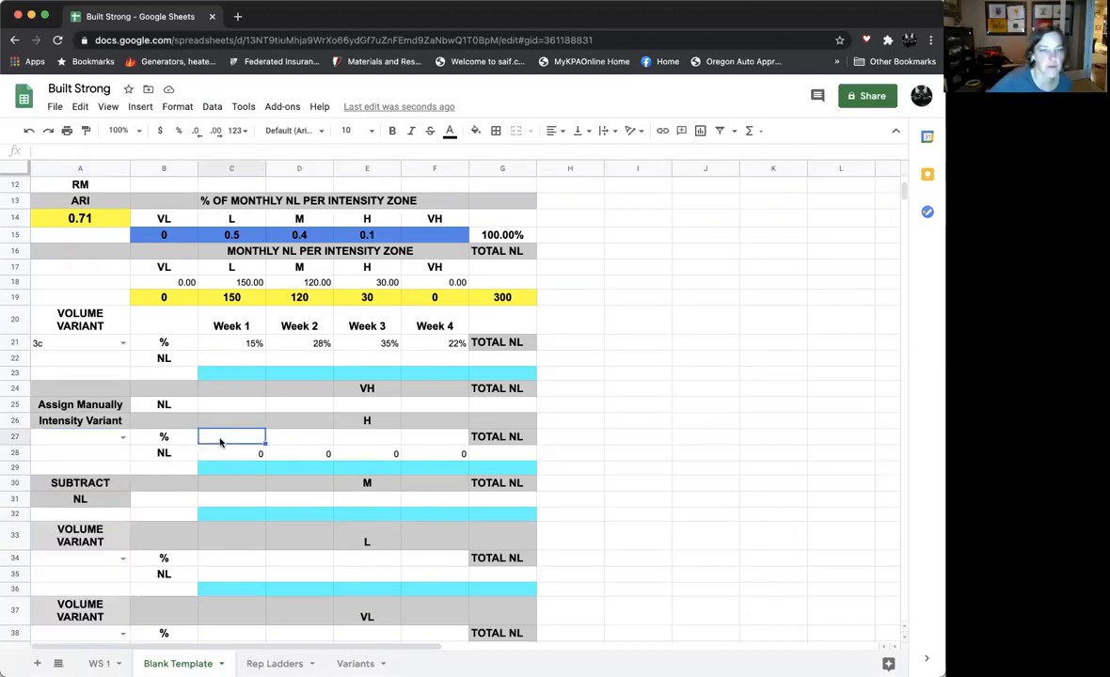
- Copy the Week 1 VLOOKUP formula from C21 into C27, and clear the NL formulas in C28:F28
{"action": "left_click", "coordinate": [241, 345]}
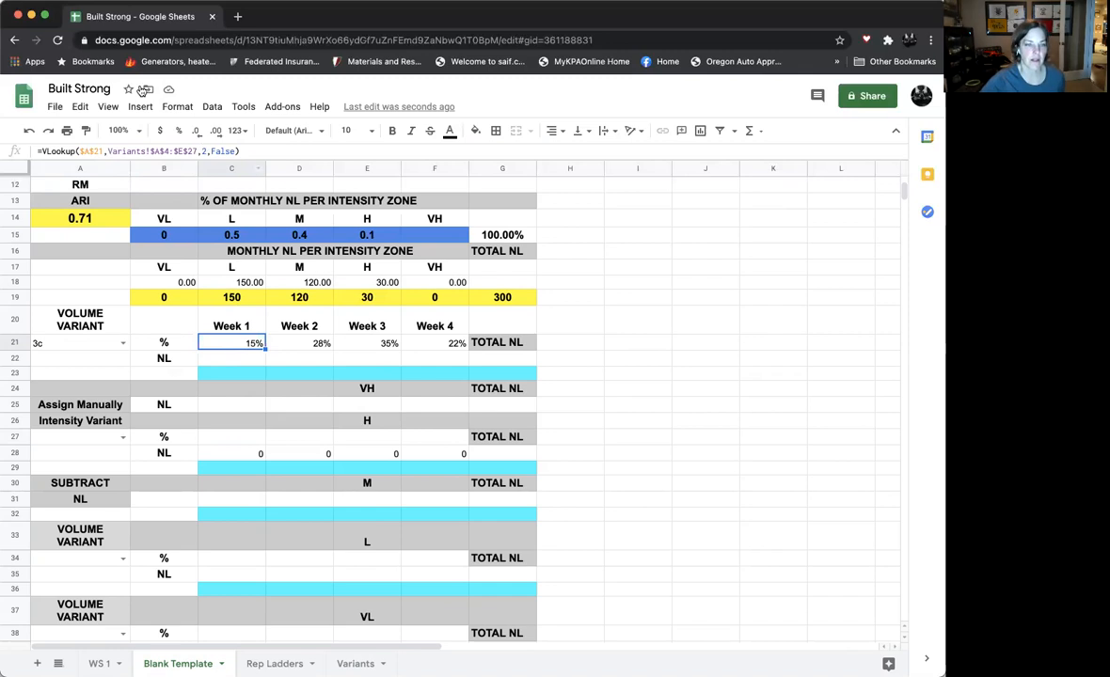
{"action": "left_click", "coordinate": [87, 109]}
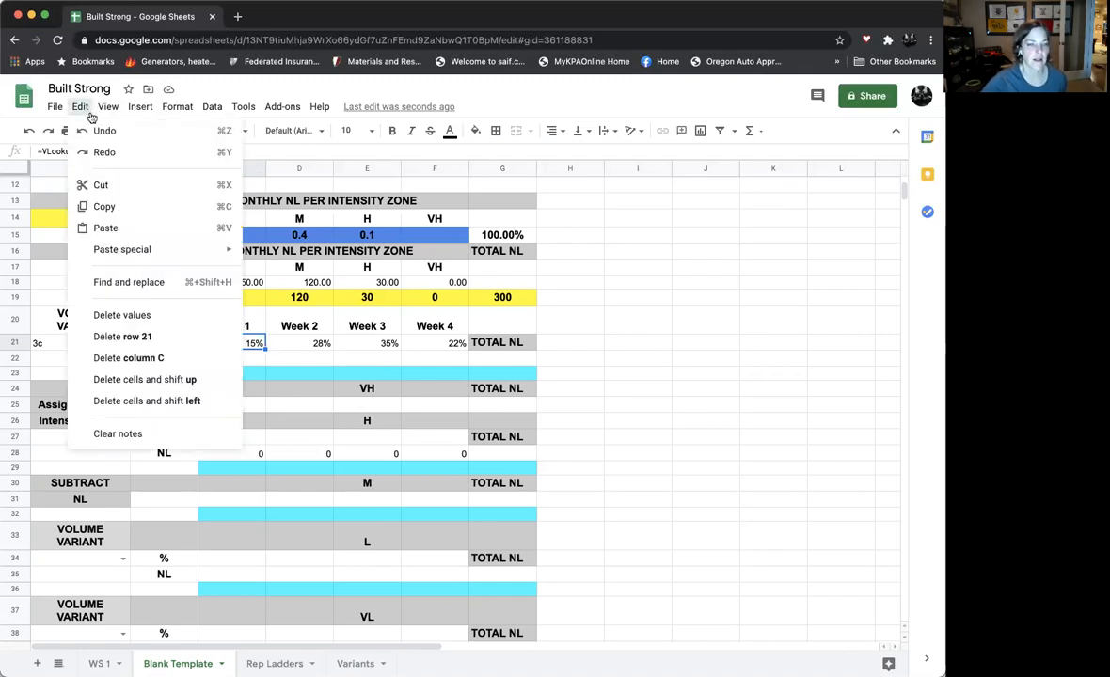
{"action": "left_click", "coordinate": [104, 207]}
{"action": "left_click", "coordinate": [215, 439]}
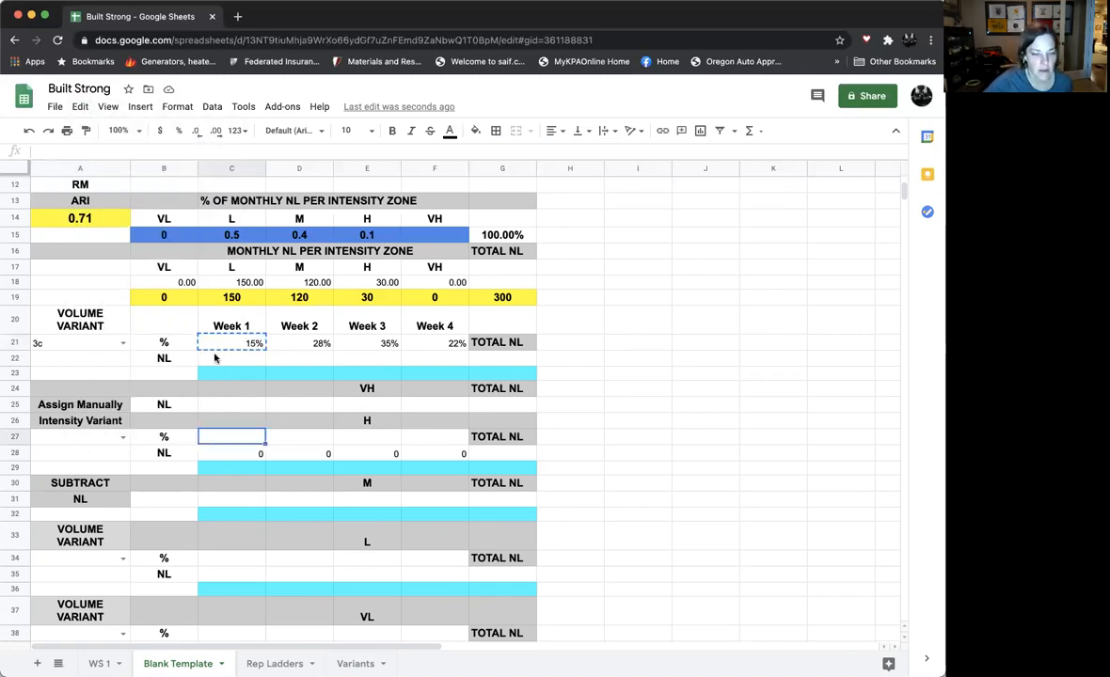
{"action": "left_click", "coordinate": [83, 108]}
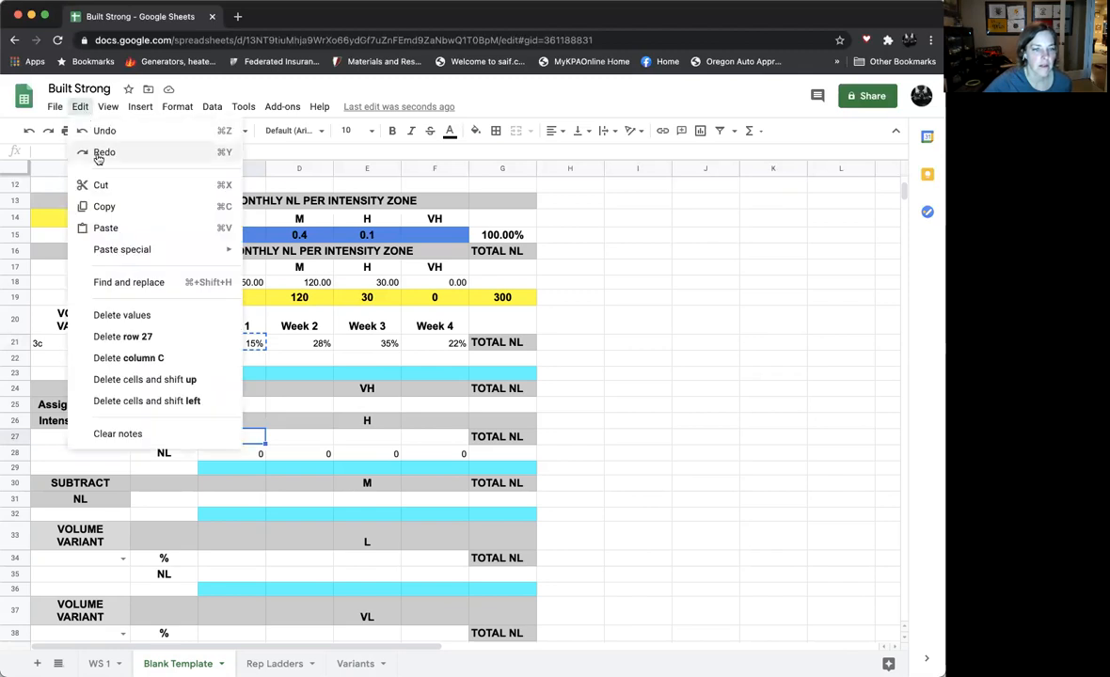
{"action": "left_click", "coordinate": [100, 228]}
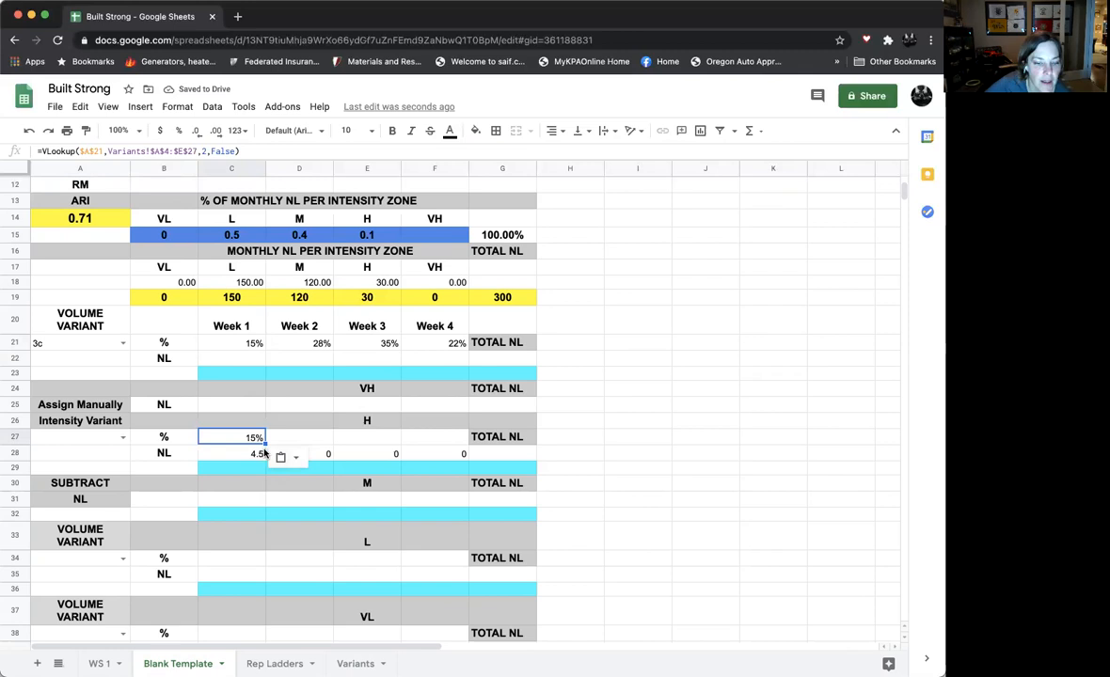
{"action": "left_click_drag", "start_coordinate": [255, 457], "coordinate": [410, 458]}
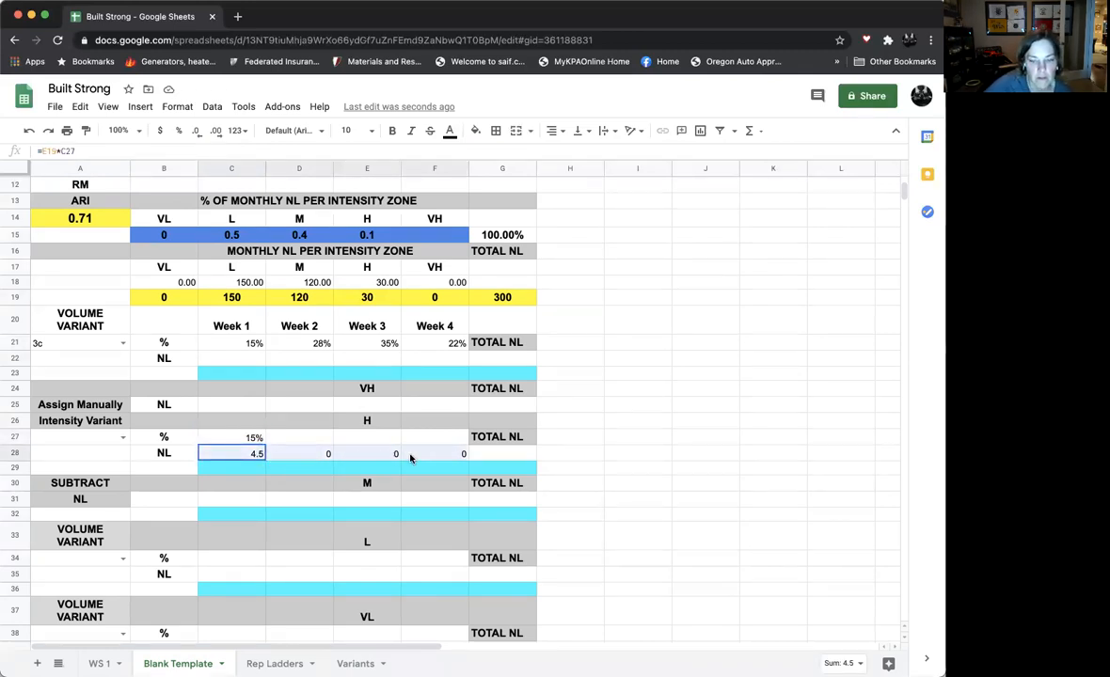
{"action": "key", "text": "Delete"}
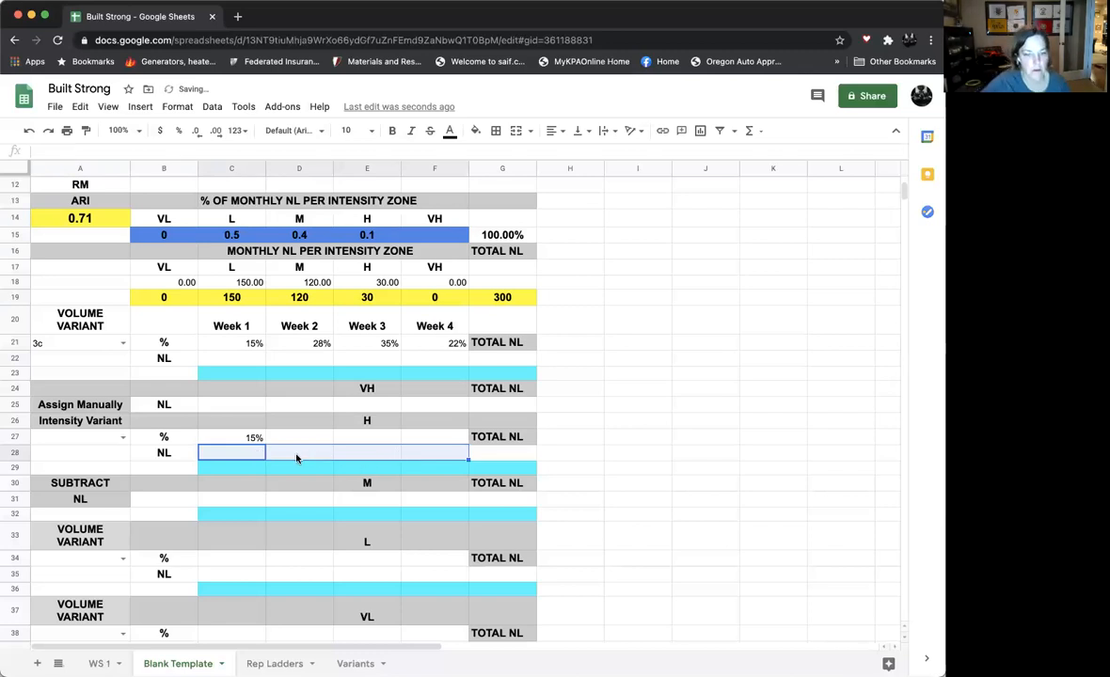
- Change the search key of the VLOOKUP in C27 to $A$27, and set the intensity variant in A27 to 2a
{"action": "left_click", "coordinate": [253, 441]}
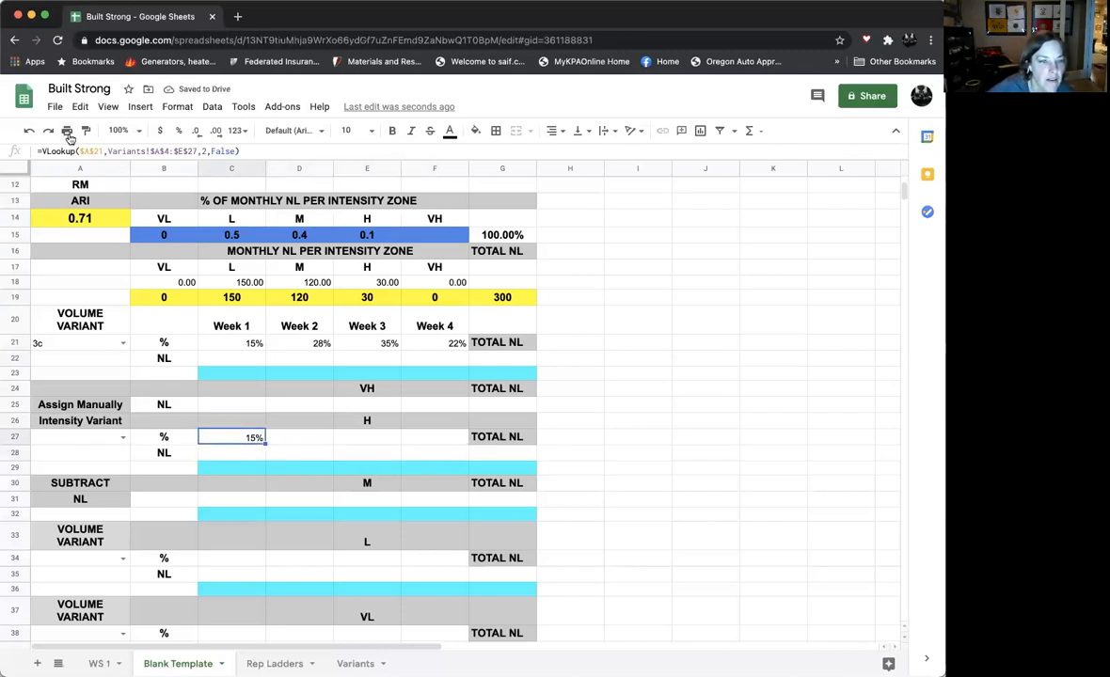
{"action": "left_click", "coordinate": [101, 151]}
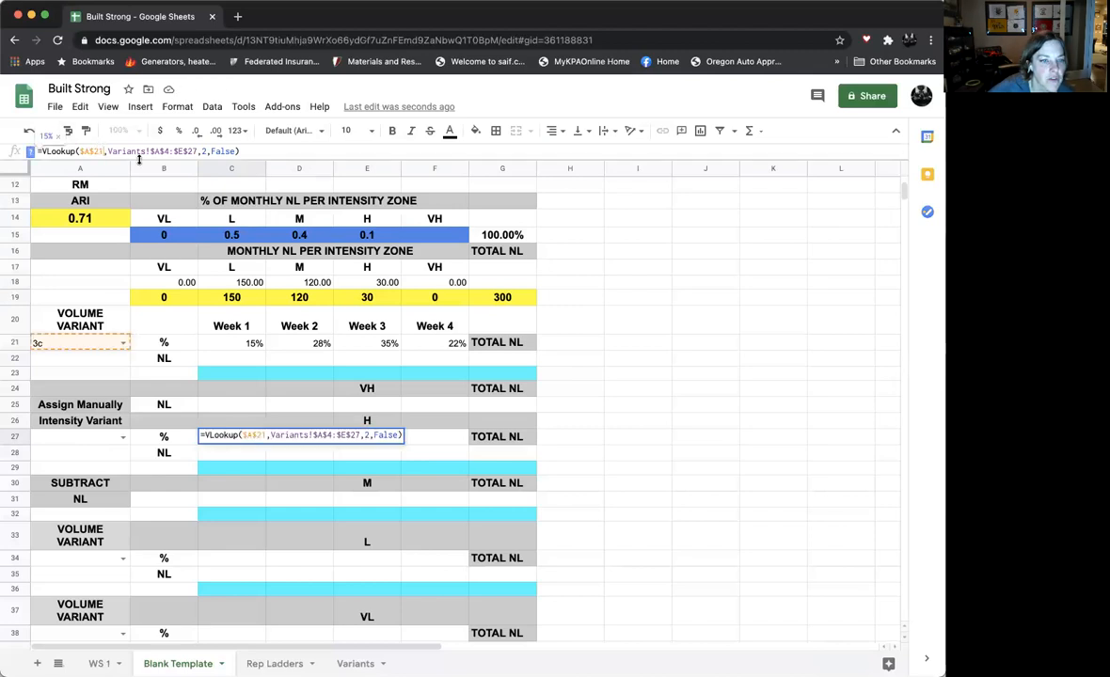
{"action": "key", "text": "BackSpace"}
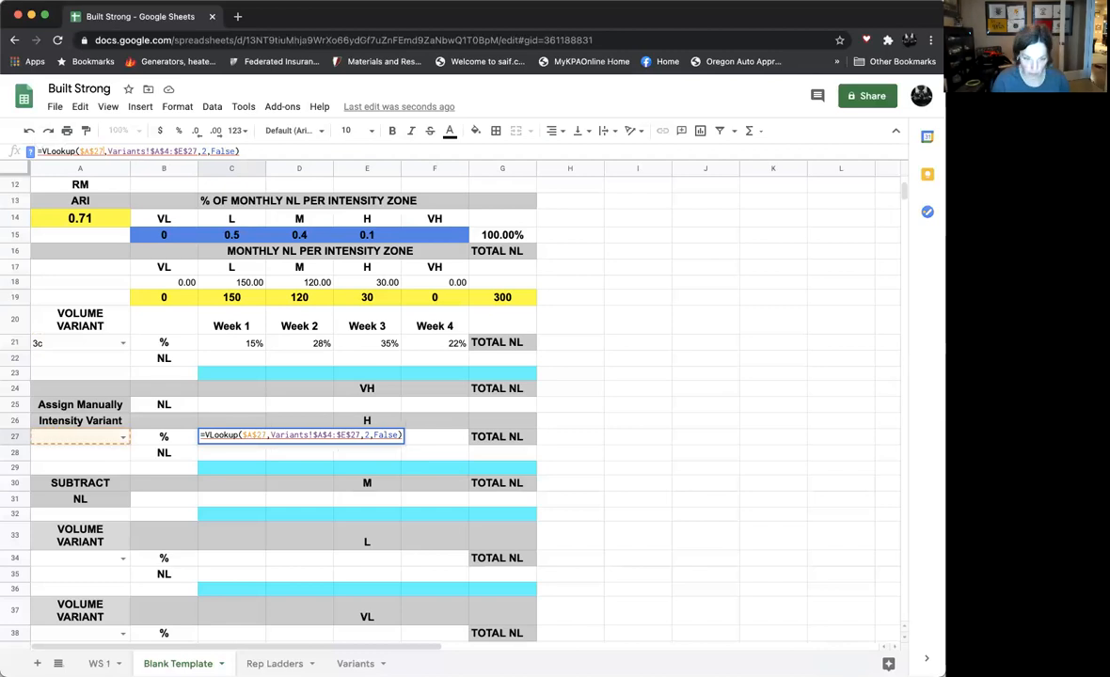
{"action": "key", "text": "Return"}
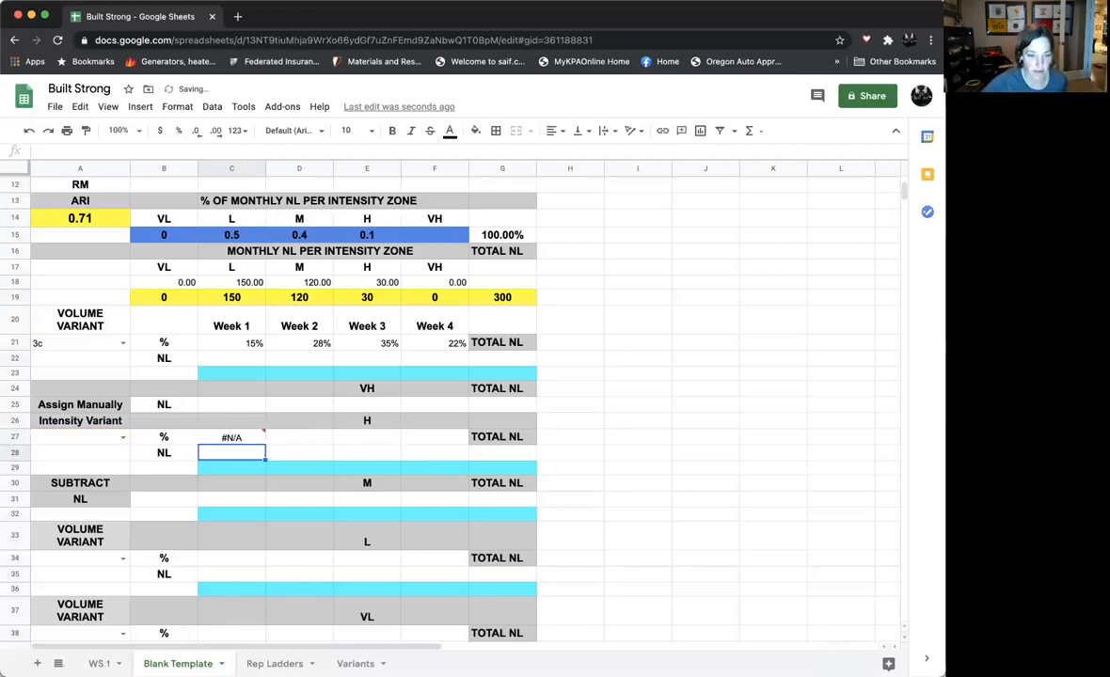
{"action": "left_click", "coordinate": [229, 438]}
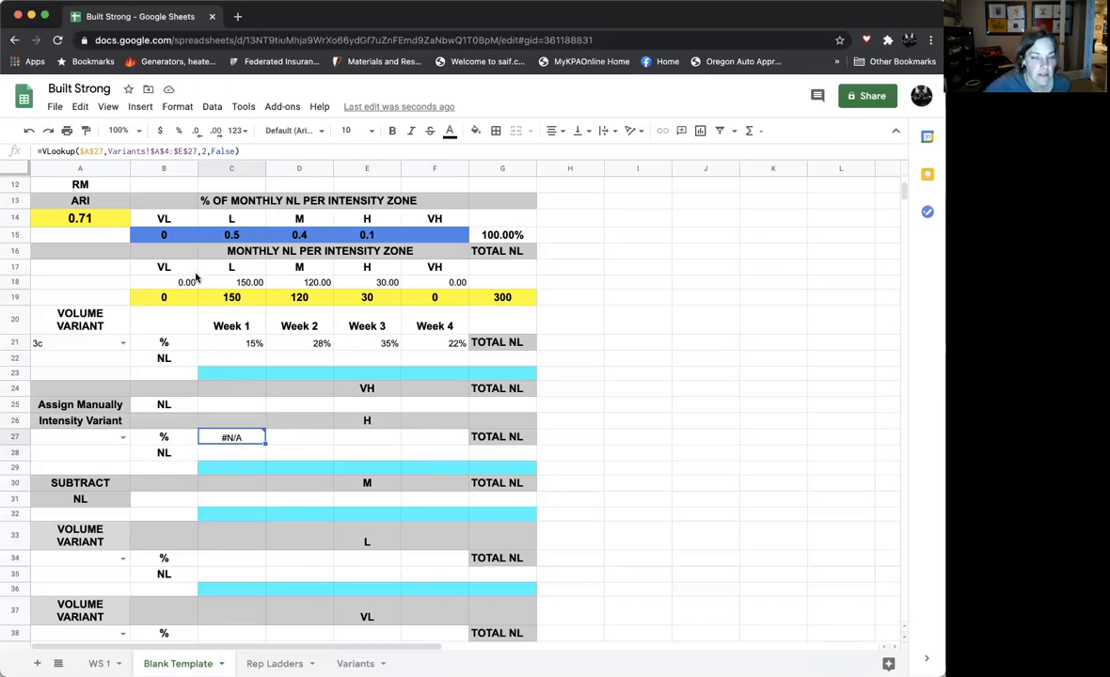
{"action": "left_click", "coordinate": [122, 438]}
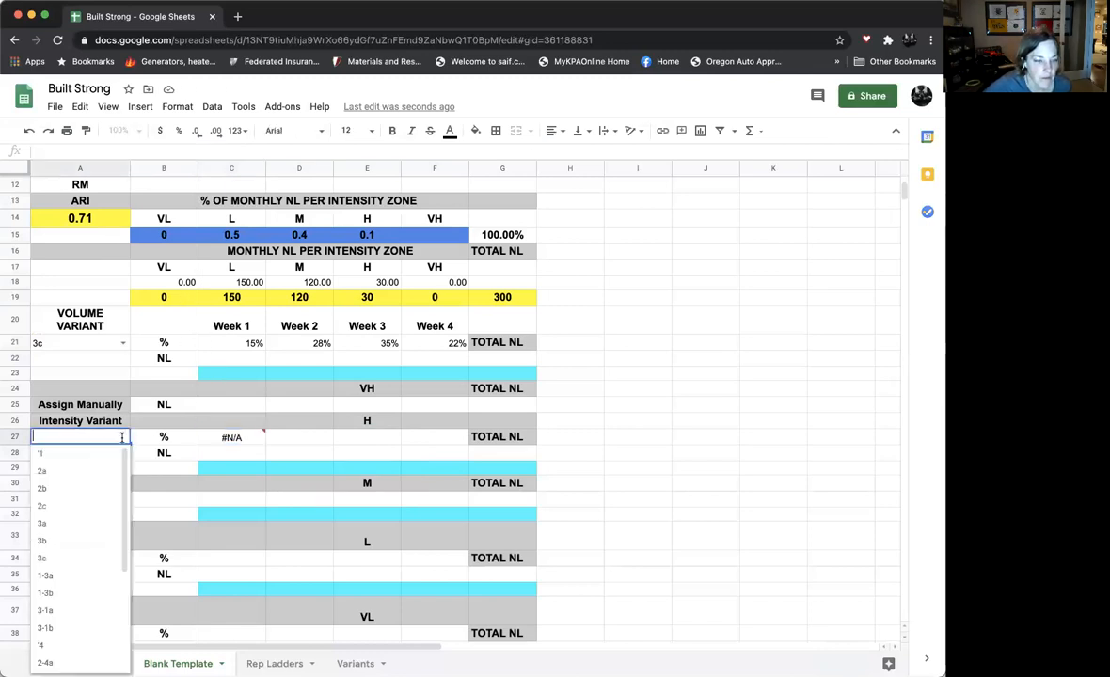
{"action": "left_click", "coordinate": [72, 471]}
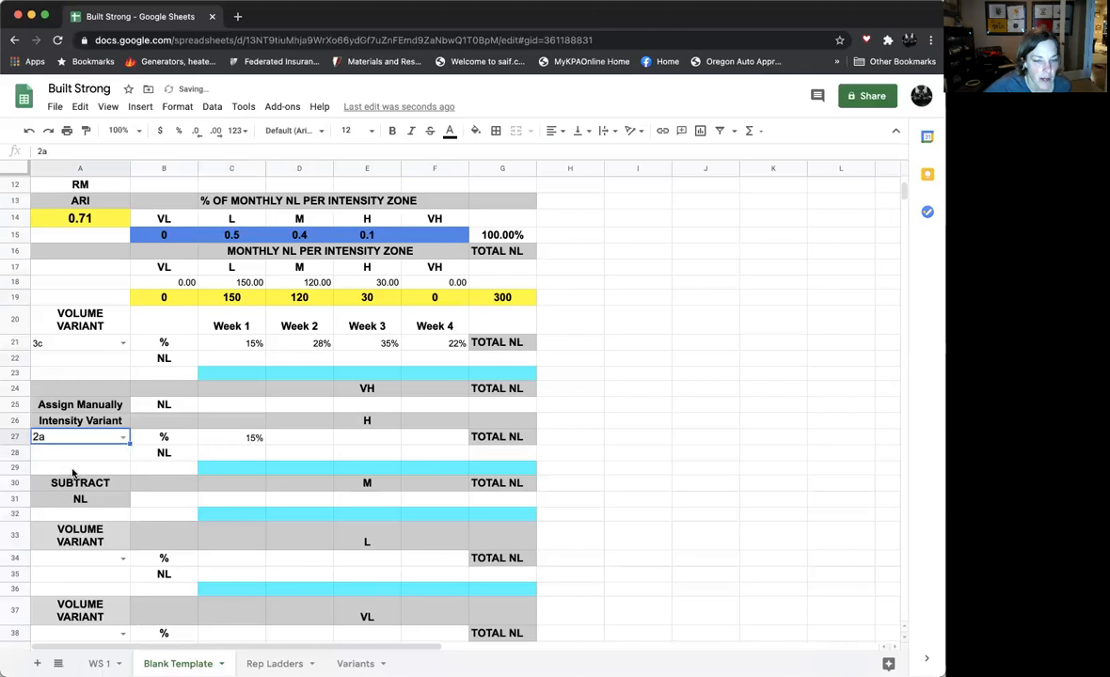
{"action": "left_click", "coordinate": [251, 440]}
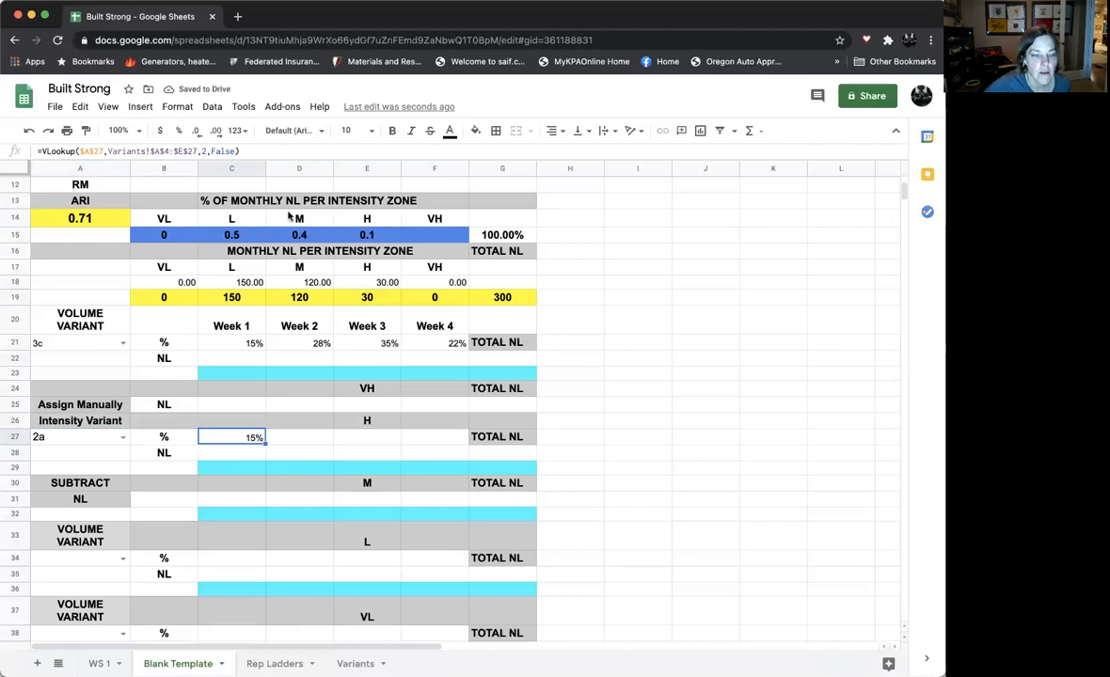
{"action": "left_click", "coordinate": [81, 107]}
{"action": "left_click", "coordinate": [101, 185]}
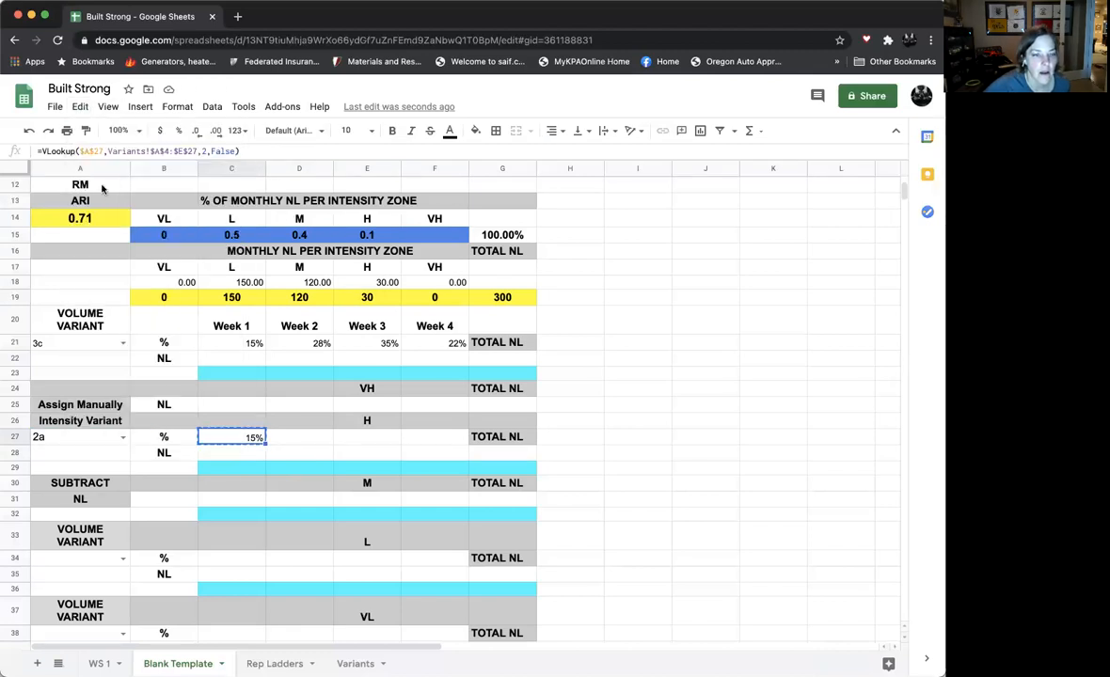
{"action": "left_click", "coordinate": [709, 386]}
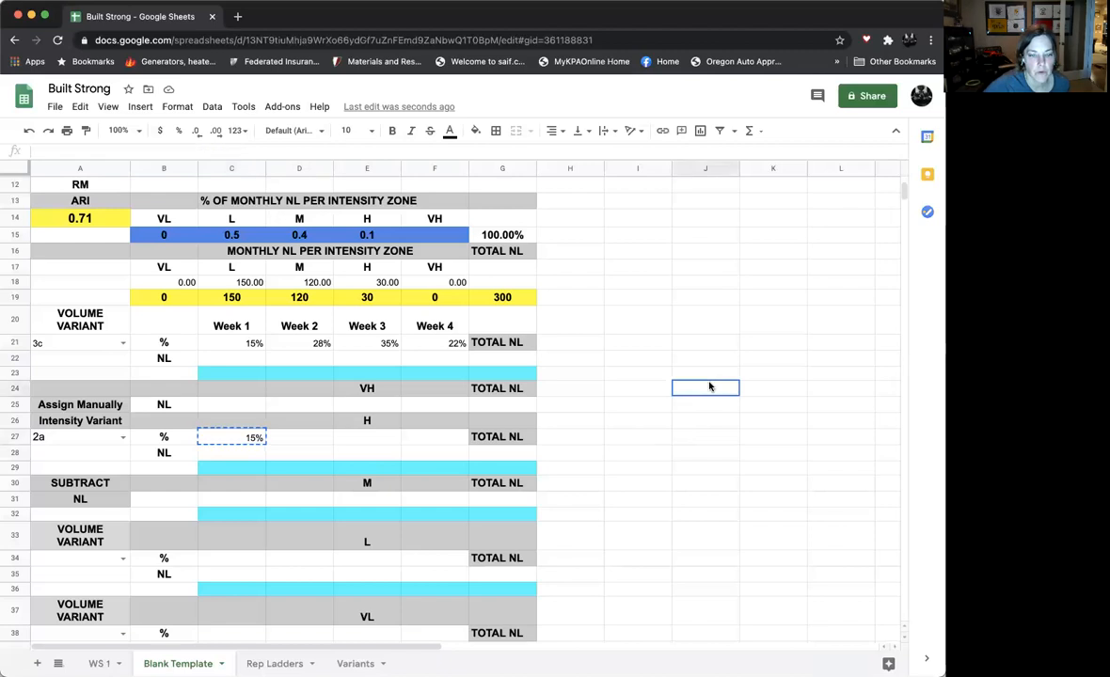
{"action": "left_click", "coordinate": [81, 107]}
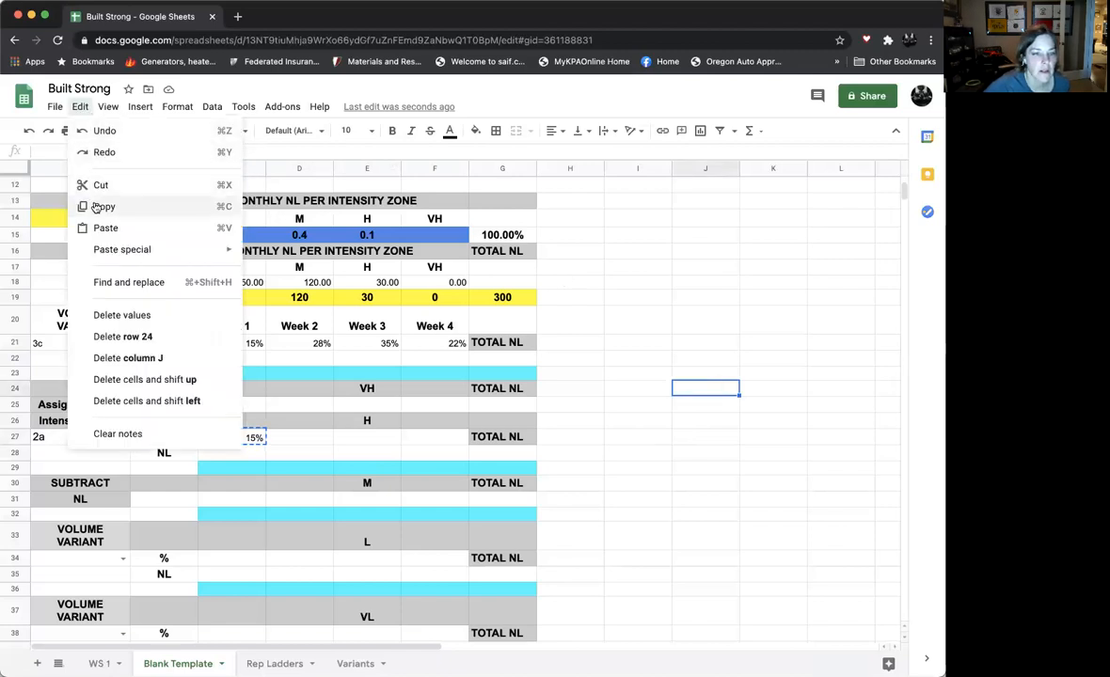
{"action": "left_click", "coordinate": [647, 479]}
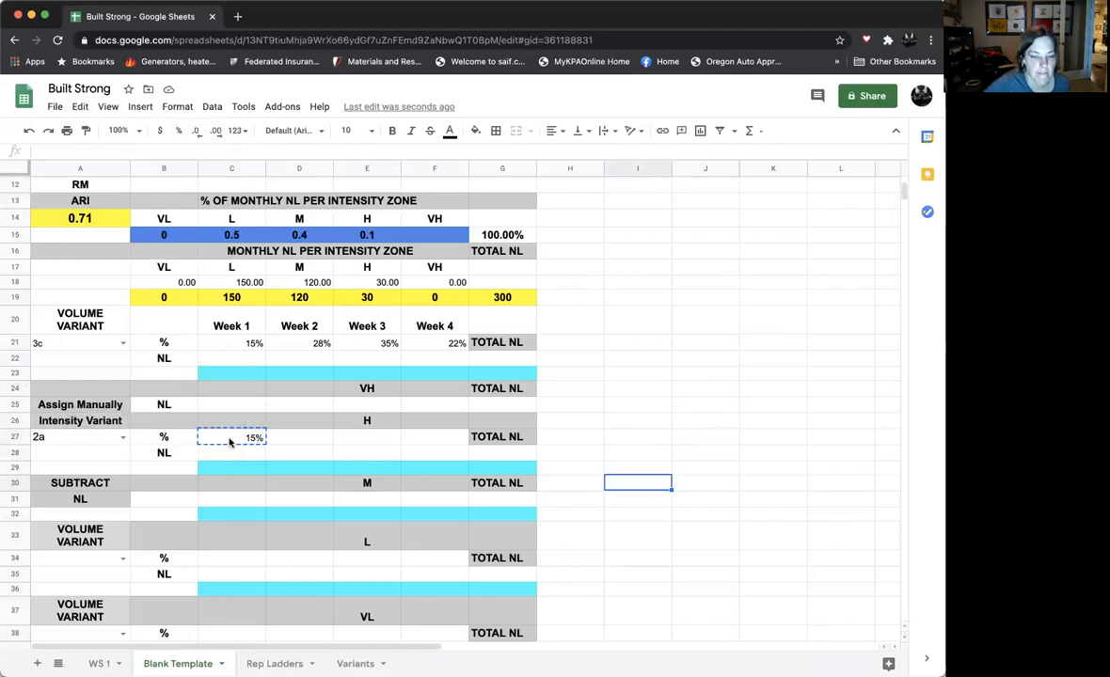
- Copy the Week 1 VLOOKUP formula from C27 into the Week 2 to Week 4 cells D27:F27
{"action": "left_click", "coordinate": [229, 440]}
{"action": "left_click", "coordinate": [80, 106]}
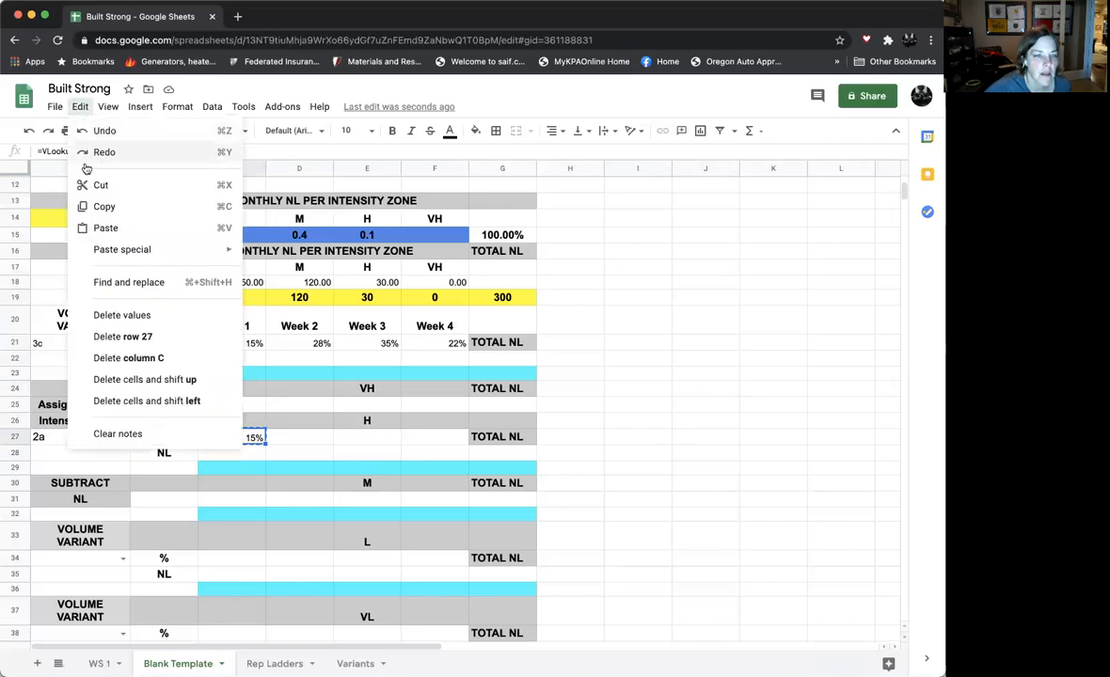
{"action": "left_click", "coordinate": [95, 206]}
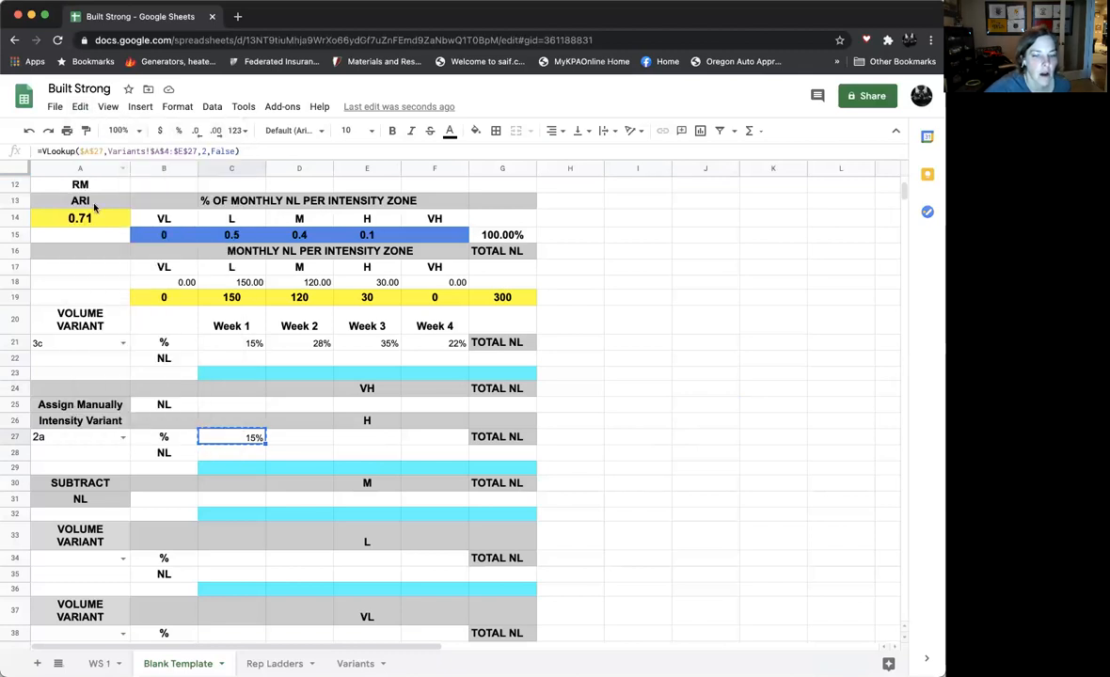
{"action": "left_click", "coordinate": [289, 439]}
{"action": "left_click_drag", "start_coordinate": [353, 441], "coordinate": [414, 440]}
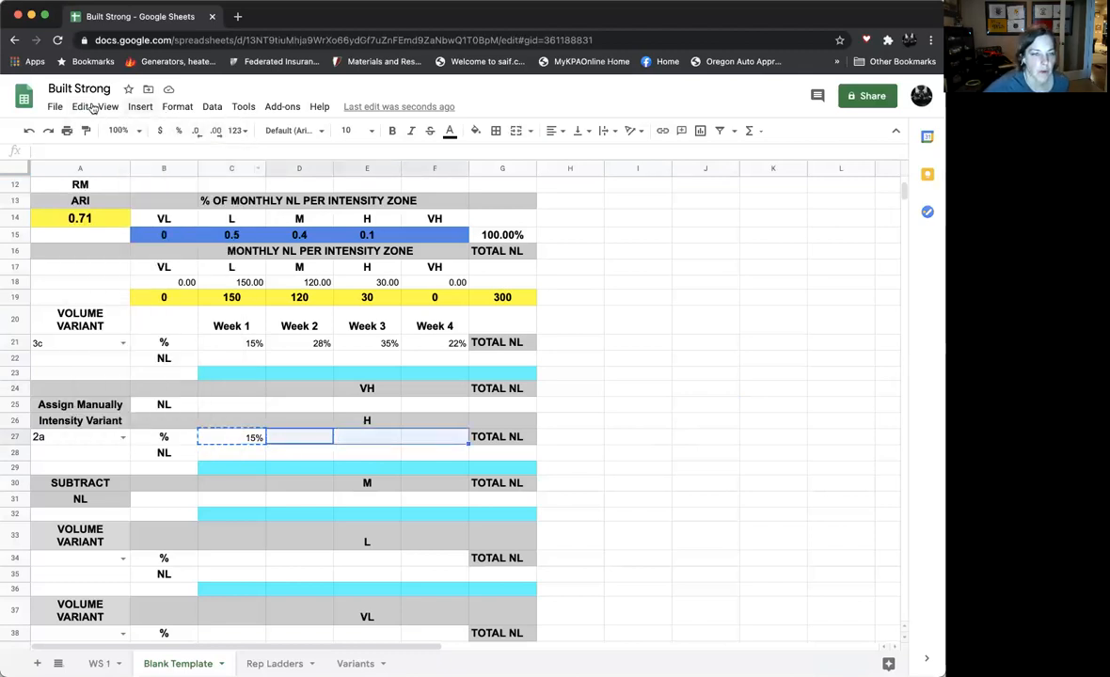
{"action": "left_click", "coordinate": [81, 106]}
{"action": "left_click", "coordinate": [82, 227]}
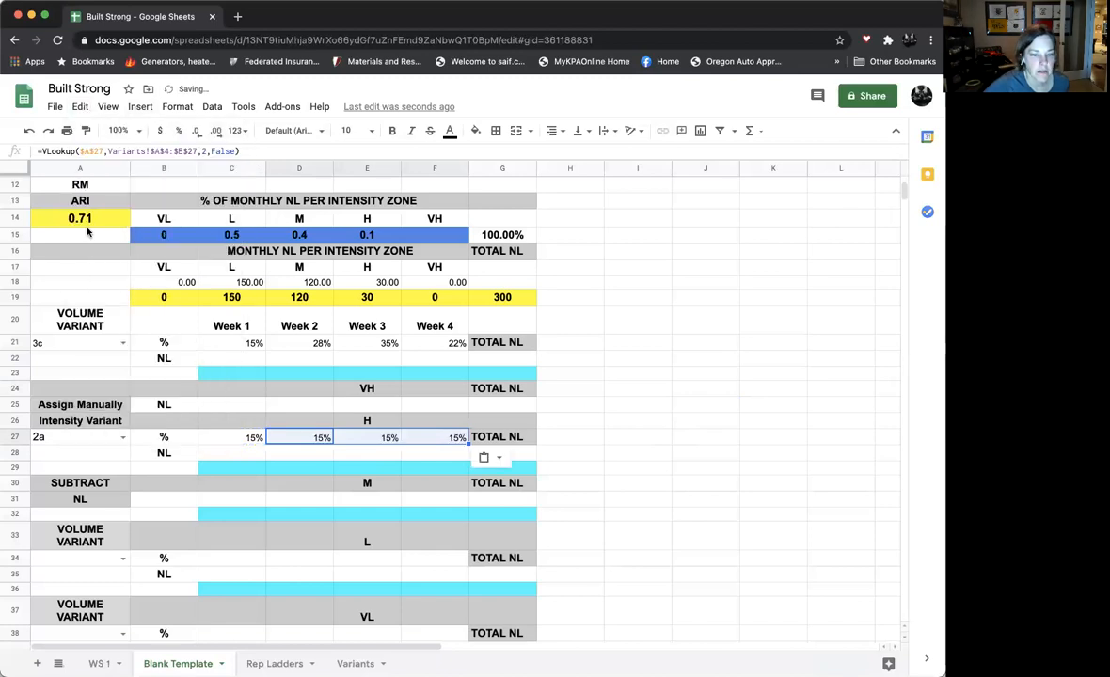
- Change the column index of the Week 2 VLOOKUP in D27 to 3
{"action": "left_click", "coordinate": [323, 440]}
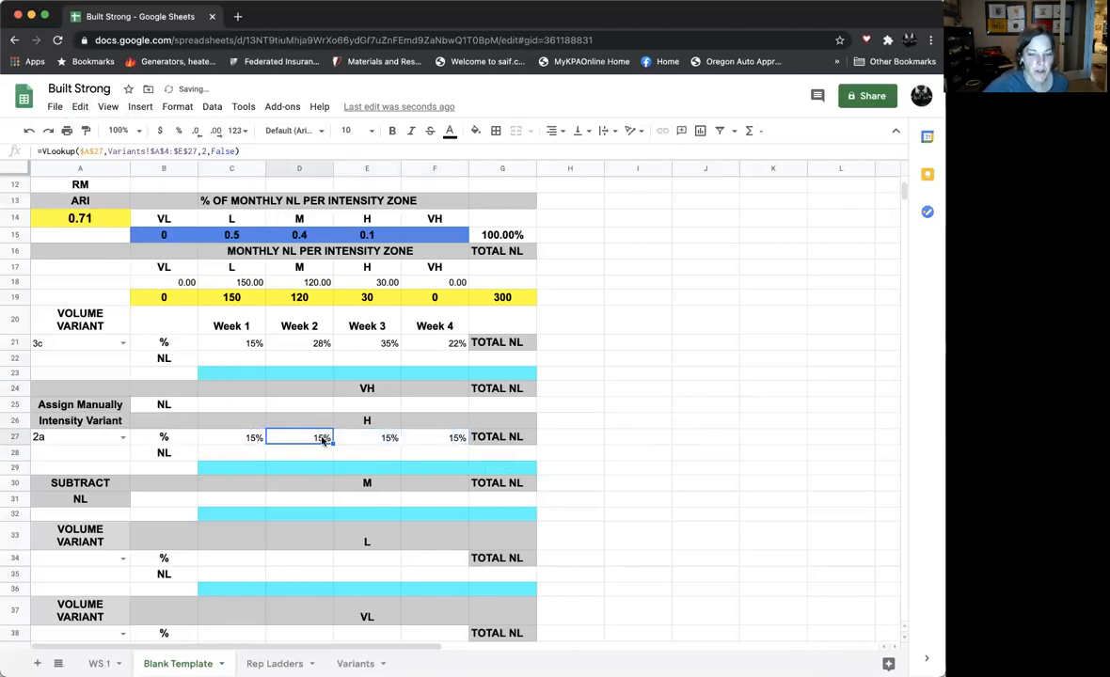
{"action": "left_click", "coordinate": [205, 150]}
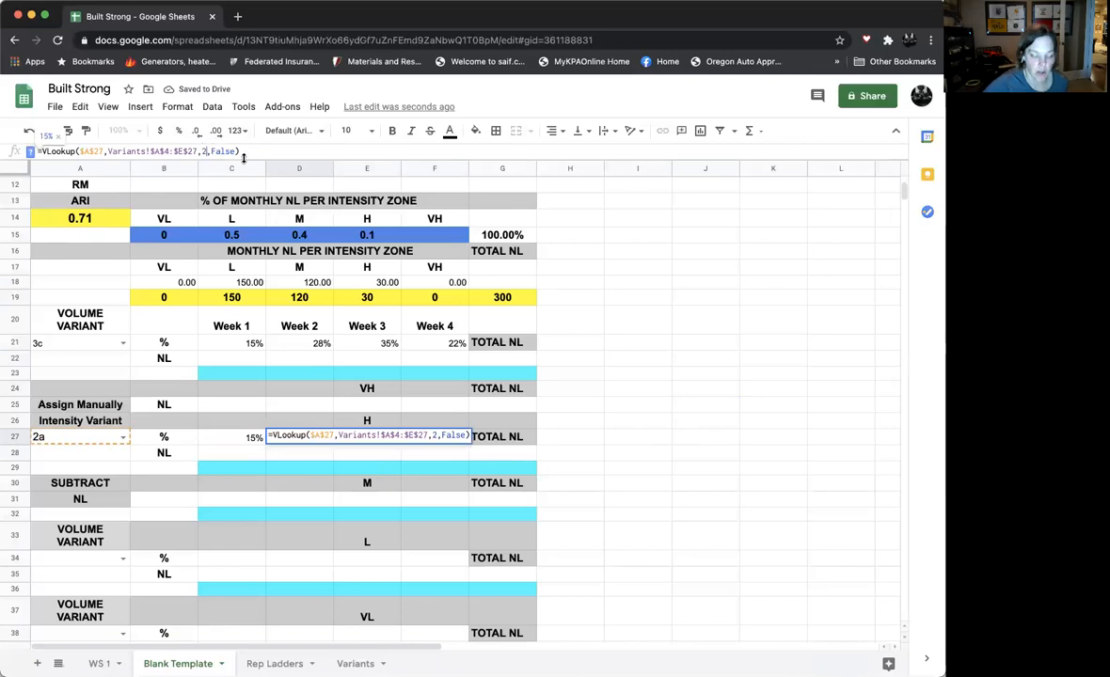
{"action": "key", "text": "BackSpace"}
{"action": "type", "text": "3"}
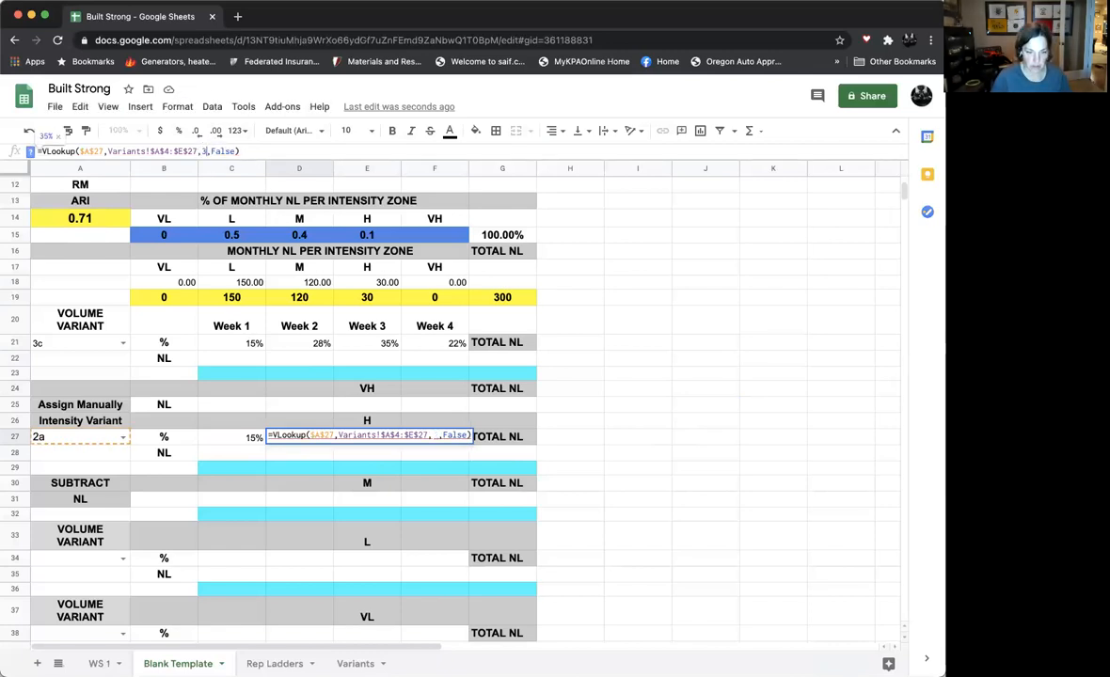
{"action": "key", "text": "Return"}
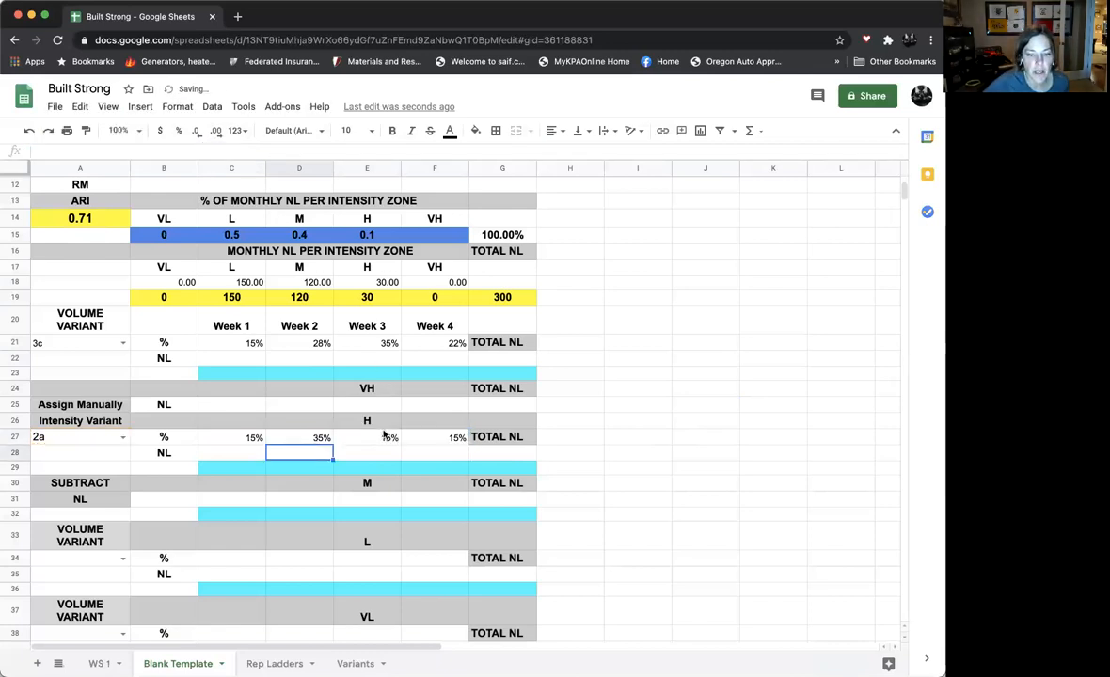
- Change the column index of the Week 3 VLOOKUP in E27 to 4
{"action": "left_click", "coordinate": [367, 437]}
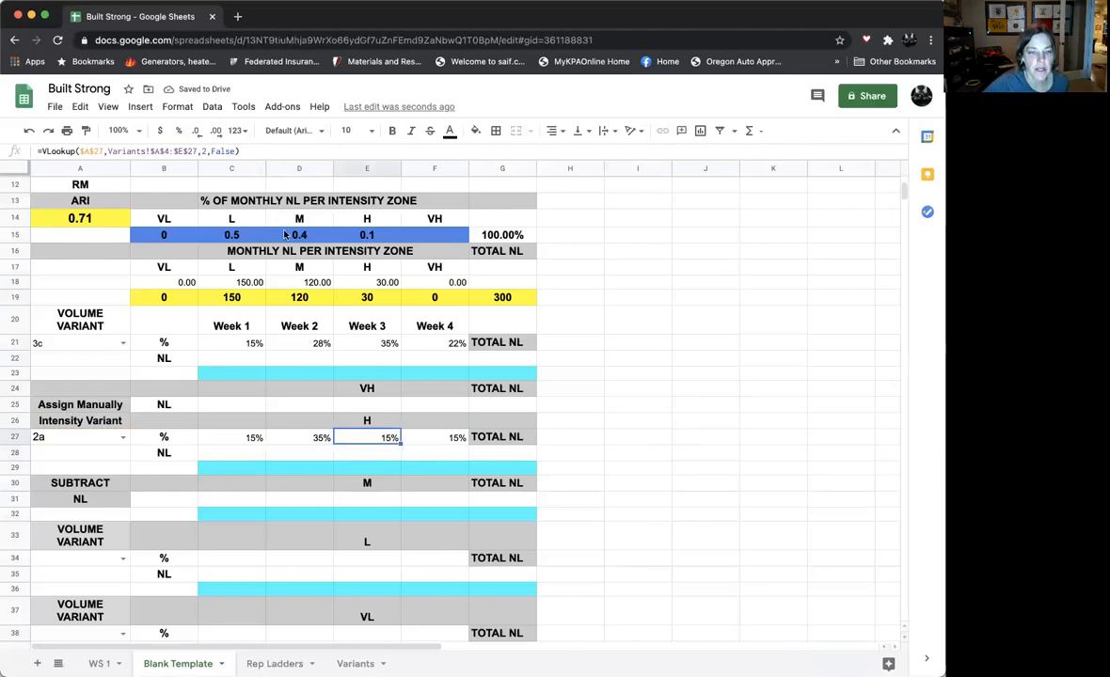
{"action": "left_click", "coordinate": [205, 151]}
{"action": "key", "text": "BackSpace"}
{"action": "type", "text": "4"}
{"action": "key", "text": "Return"}
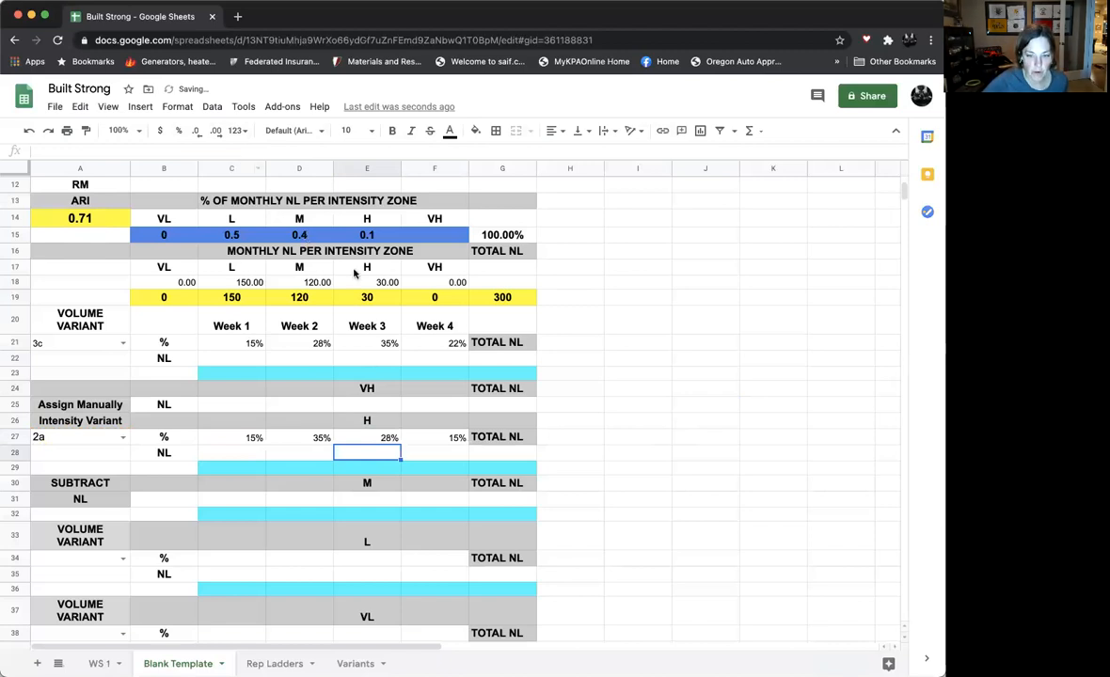
- Change the column index of the Week 4 VLOOKUP in F27 to 5
{"action": "left_click", "coordinate": [442, 439]}
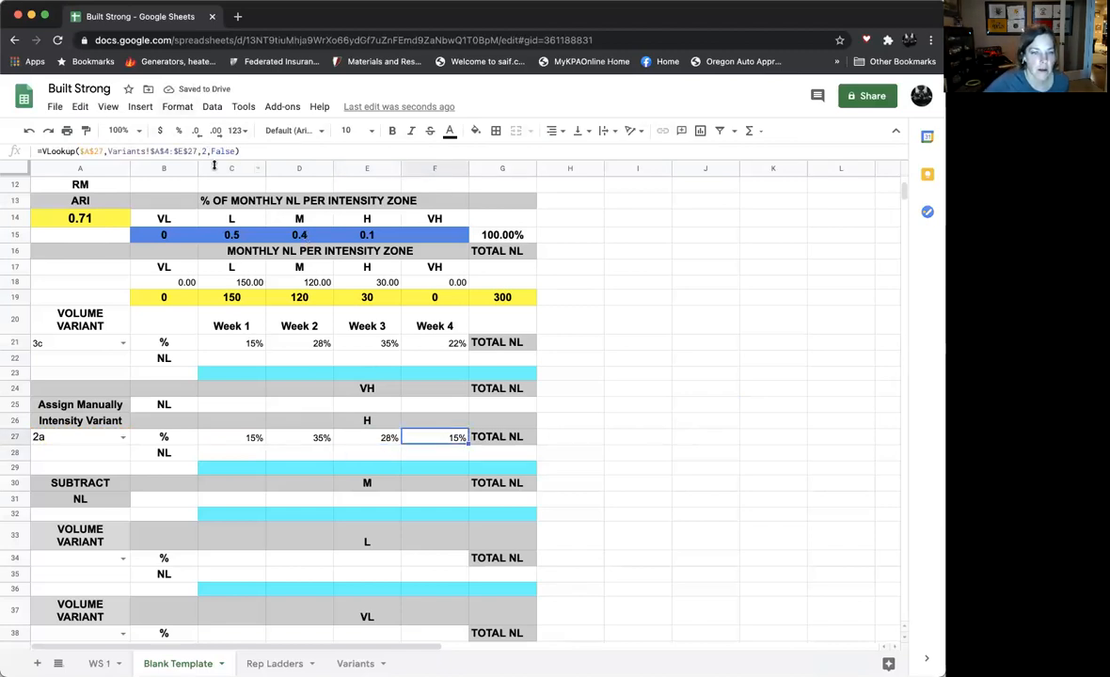
{"action": "left_click", "coordinate": [206, 151]}
{"action": "key", "text": "BackSpace"}
{"action": "type", "text": "5"}
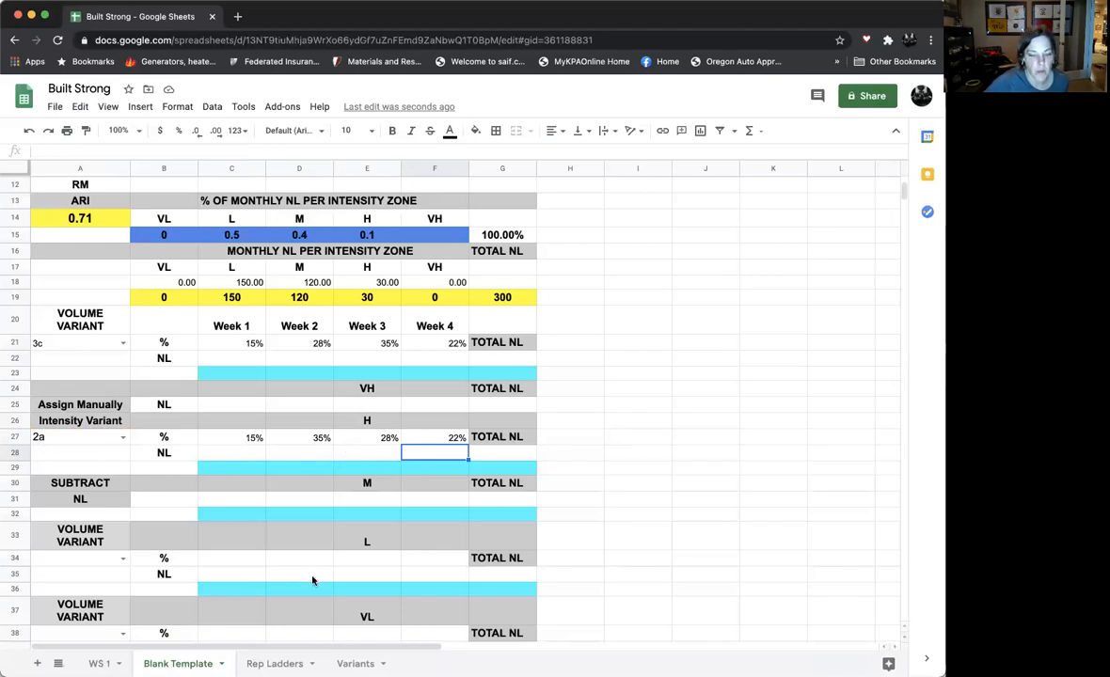
- Check the row 27 percentages against variant 2a in the Variants sheet, and return to the Blank Template sheet
{"action": "left_click", "coordinate": [355, 664]}
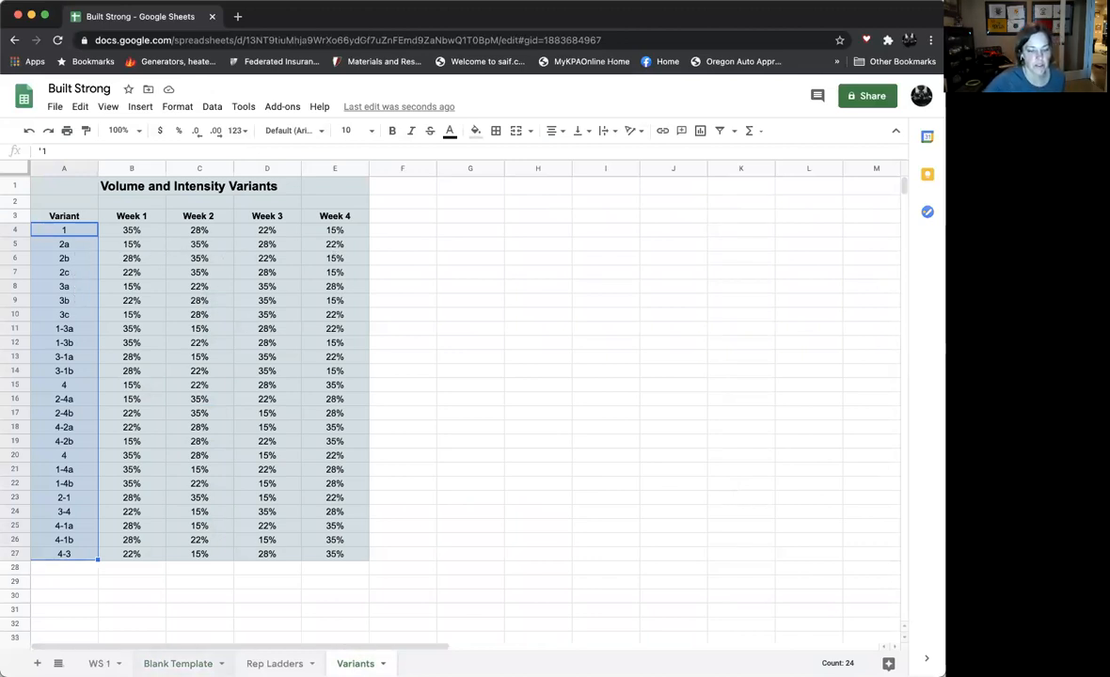
{"action": "left_click", "coordinate": [178, 665]}
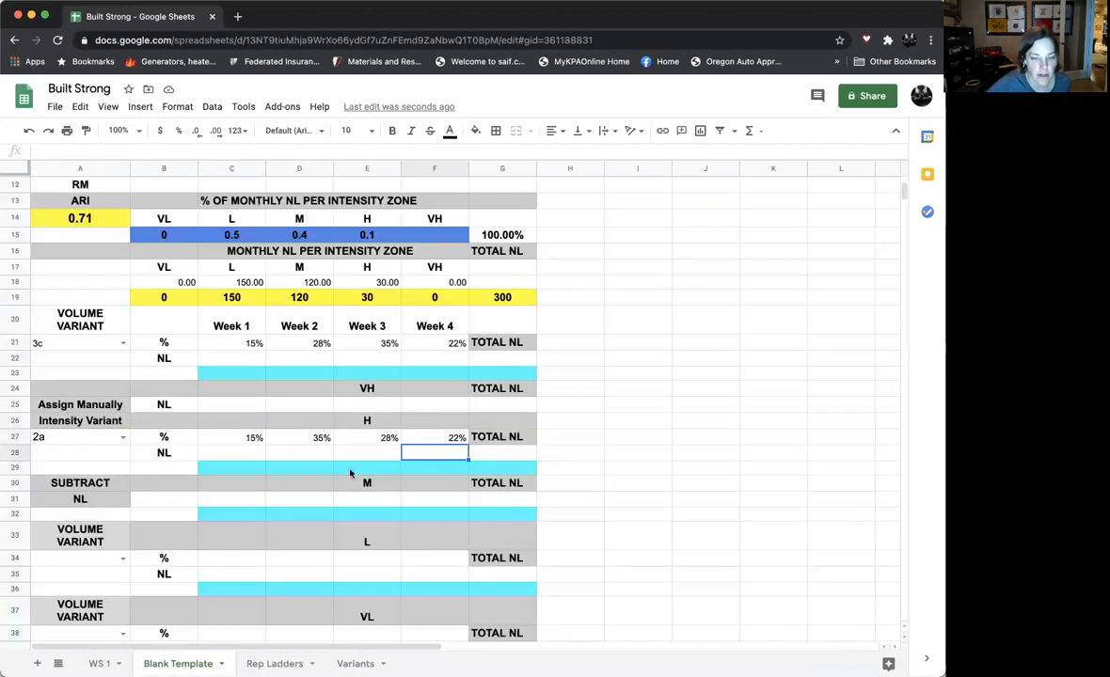
{"action": "scroll", "coordinate": [324, 520], "scroll_direction": "down", "scroll_amount": 3}
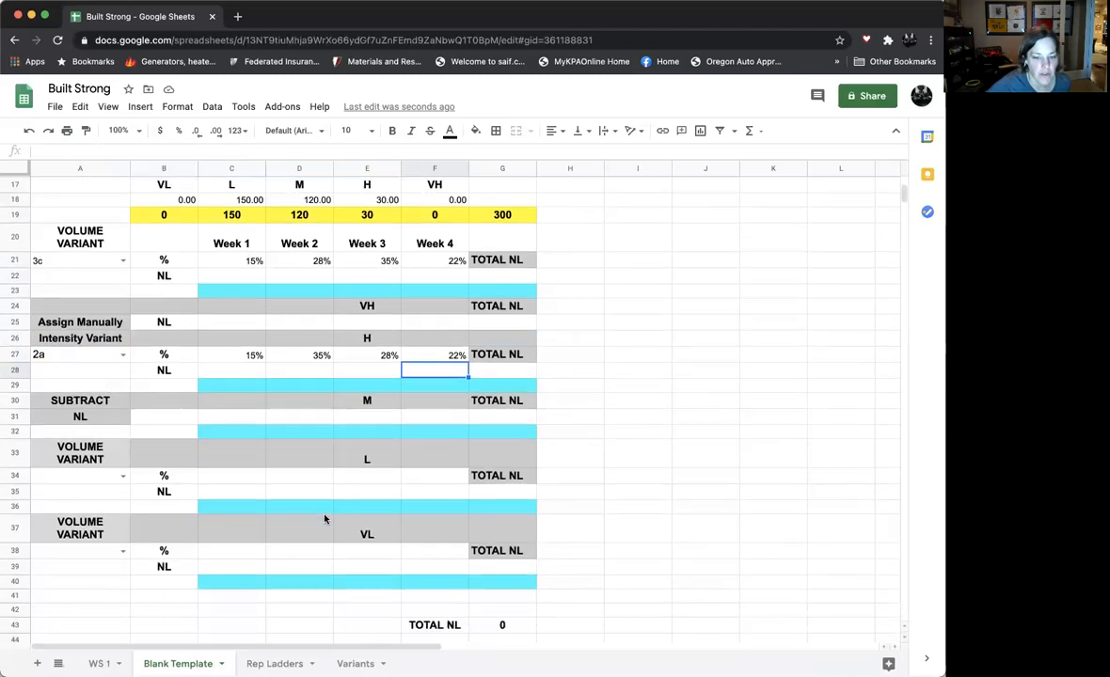
{"action": "scroll", "coordinate": [325, 520], "scroll_direction": "up", "scroll_amount": 2}
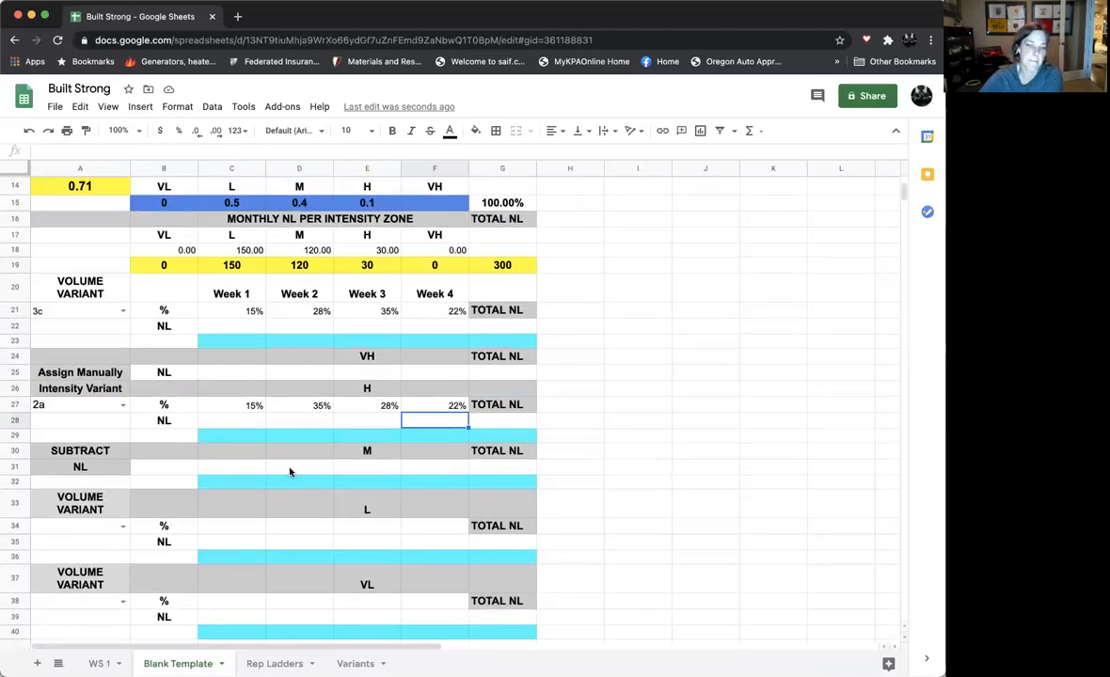
- Copy the VLOOKUP formula from C27 into the L zone cell C34 and the VL zone cell C38
{"action": "left_click", "coordinate": [250, 407]}
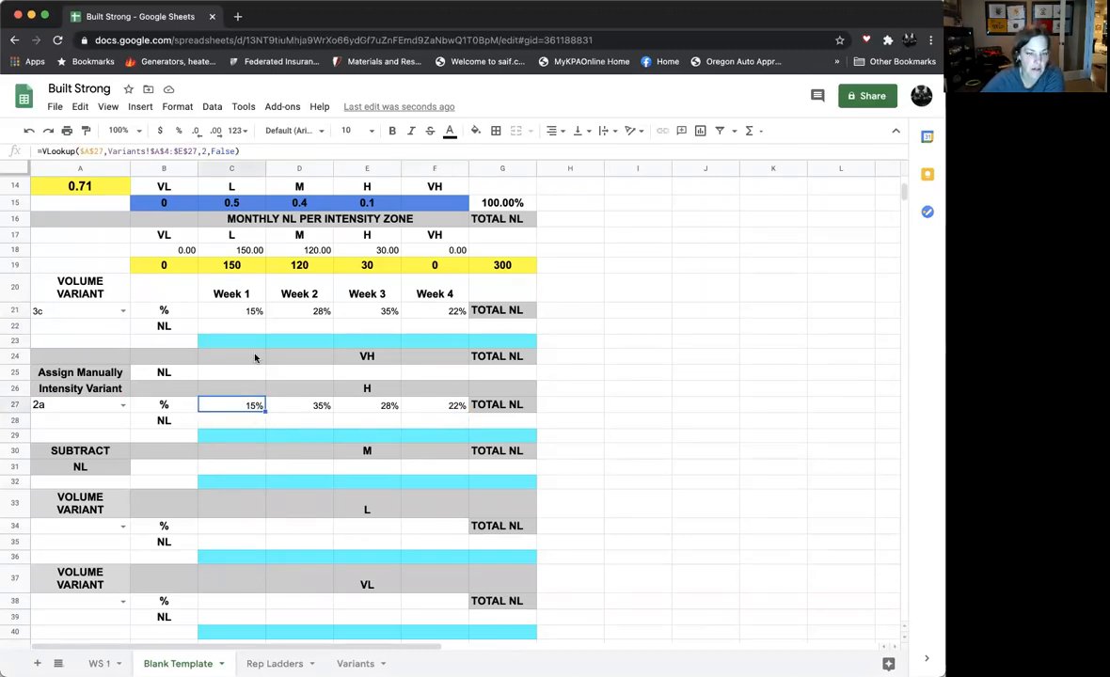
{"action": "left_click", "coordinate": [80, 106]}
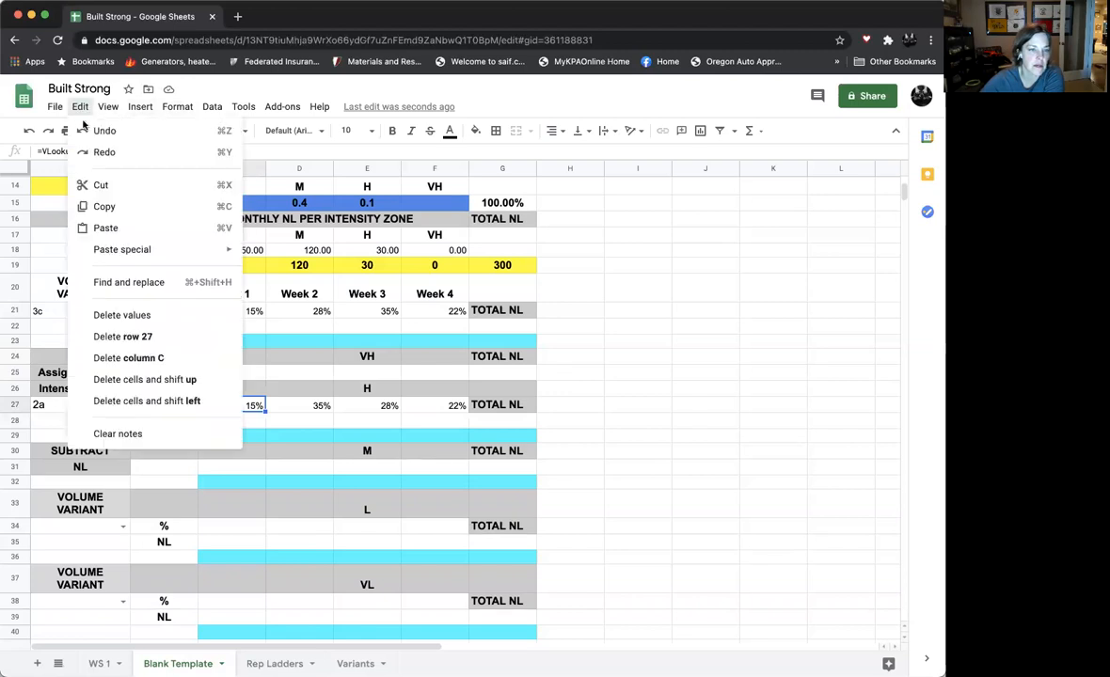
{"action": "left_click", "coordinate": [91, 208]}
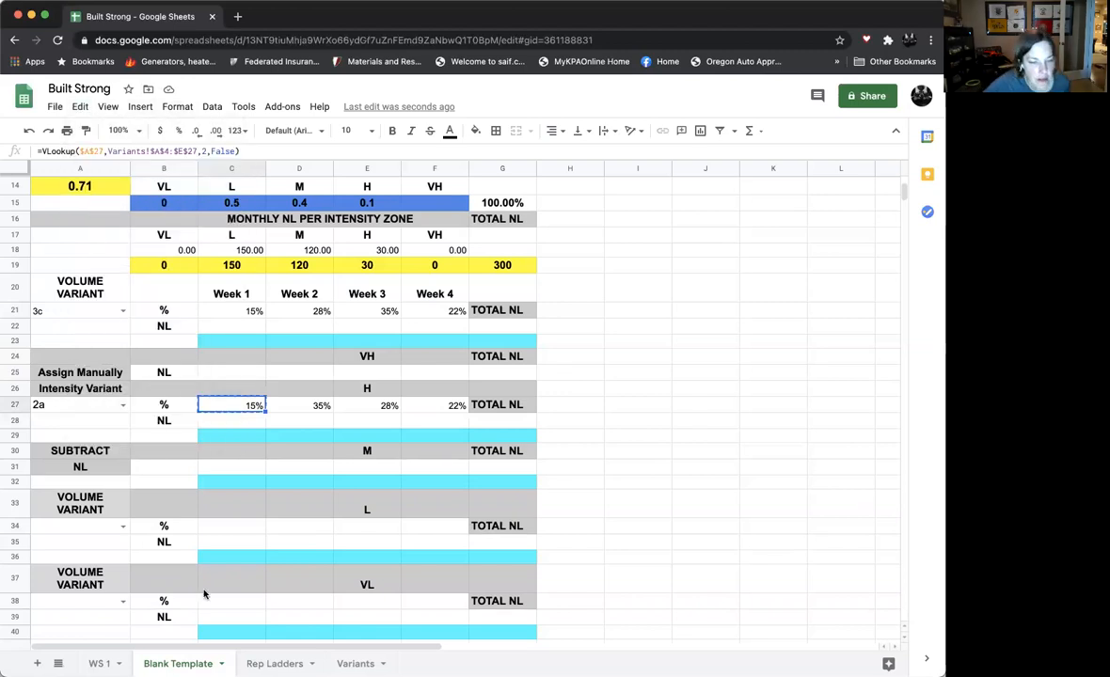
{"action": "left_click", "coordinate": [226, 529]}
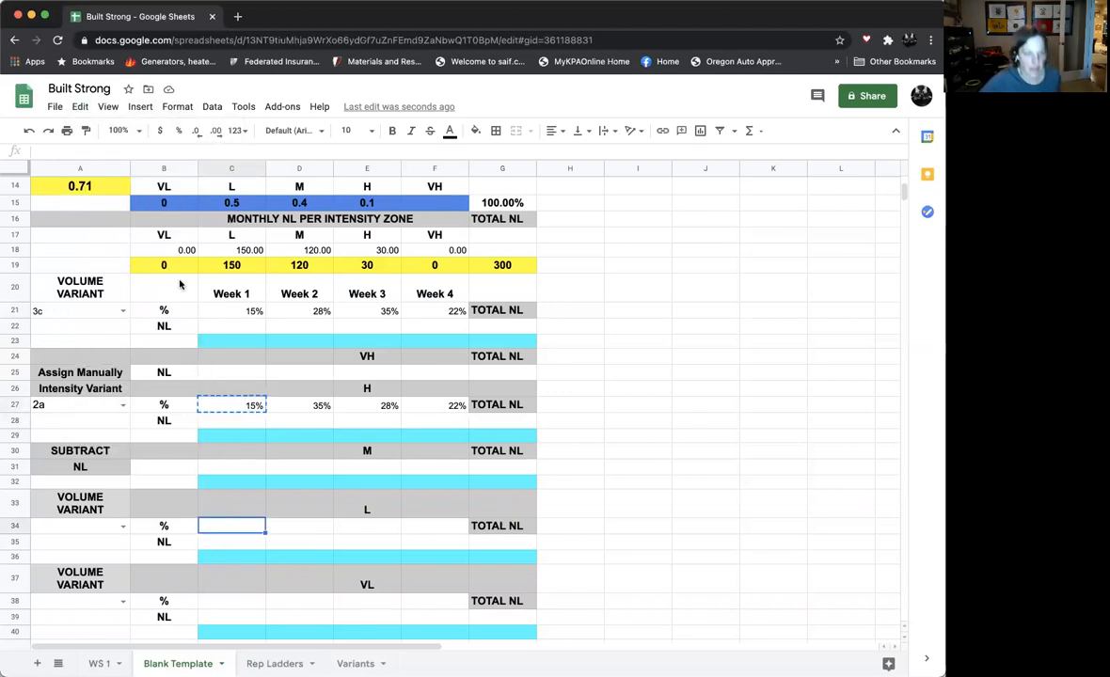
{"action": "left_click", "coordinate": [83, 108]}
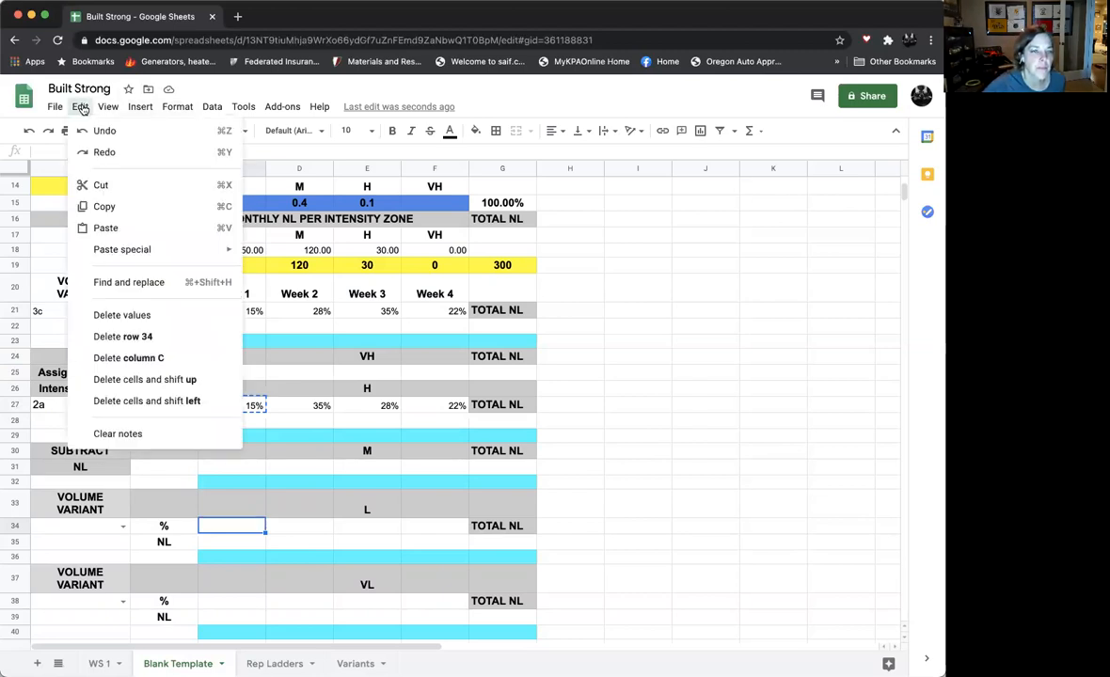
{"action": "left_click", "coordinate": [98, 226]}
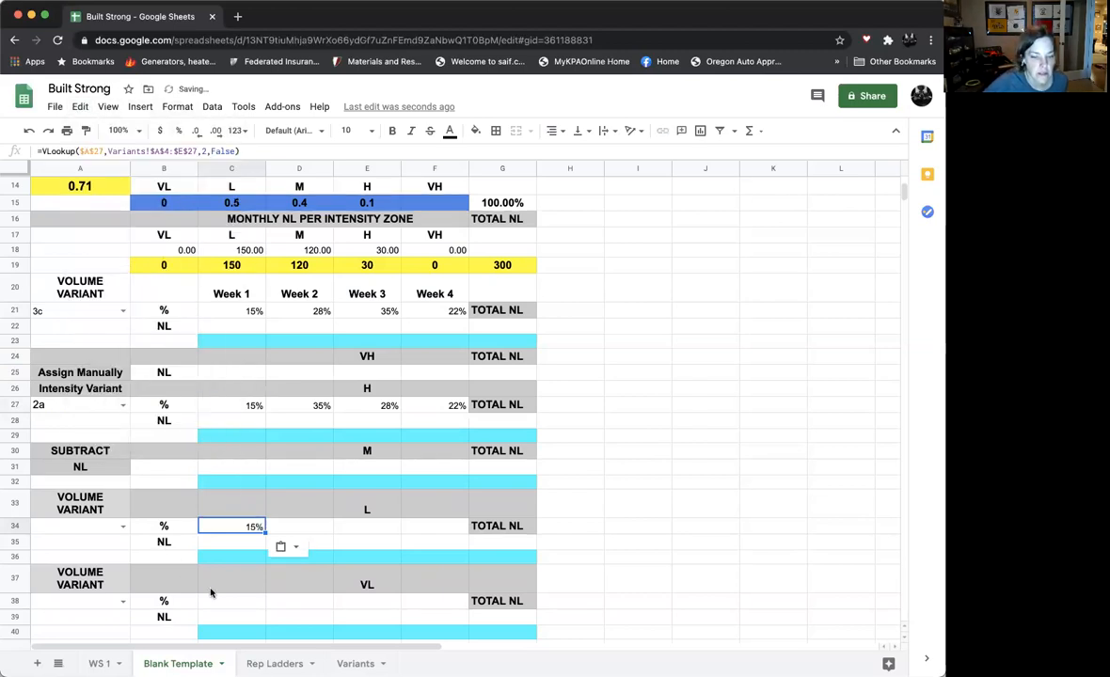
{"action": "left_click", "coordinate": [227, 601]}
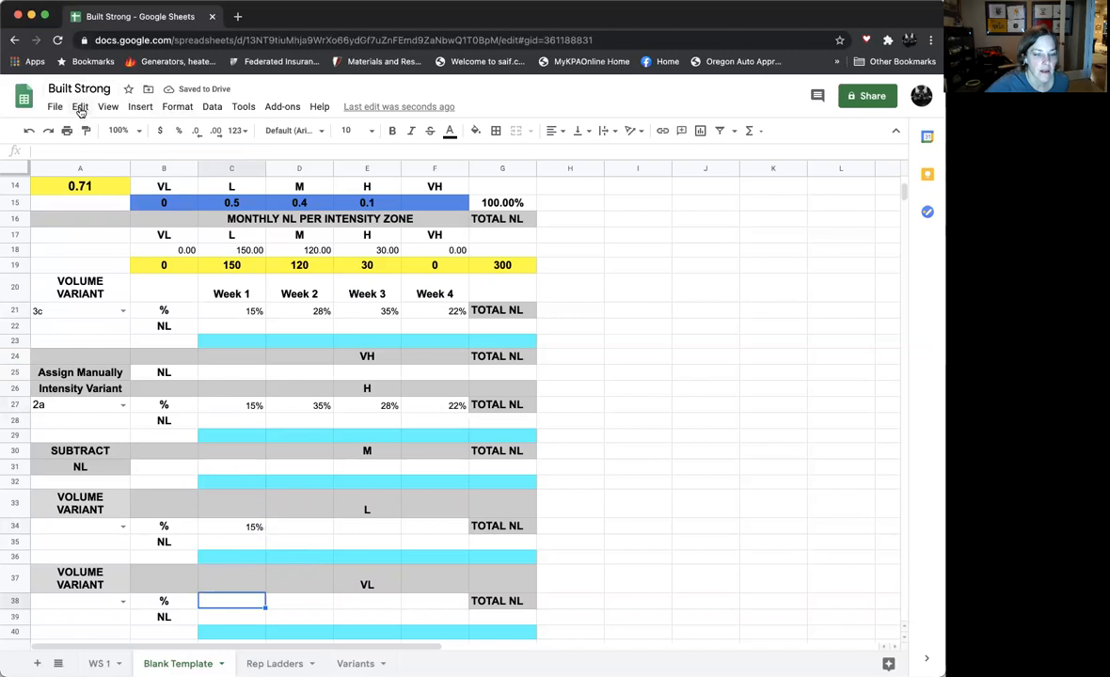
{"action": "left_click", "coordinate": [81, 108]}
{"action": "left_click", "coordinate": [98, 228]}
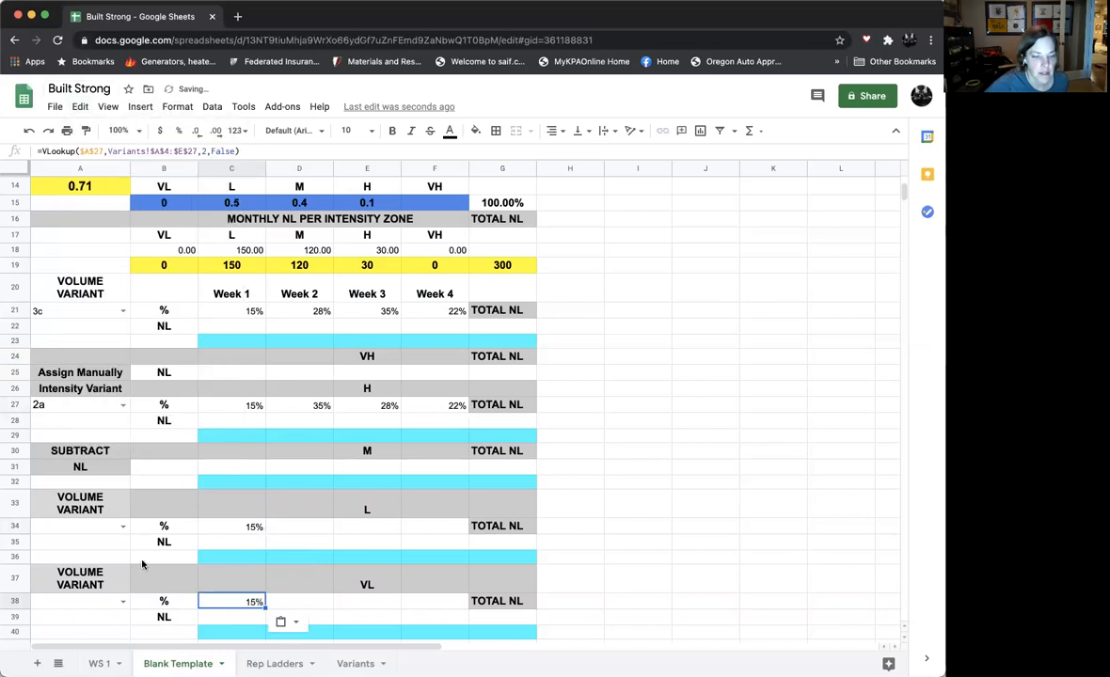
- Change the search key of the VLOOKUP in C34 to $A$34
{"action": "left_click", "coordinate": [238, 530]}
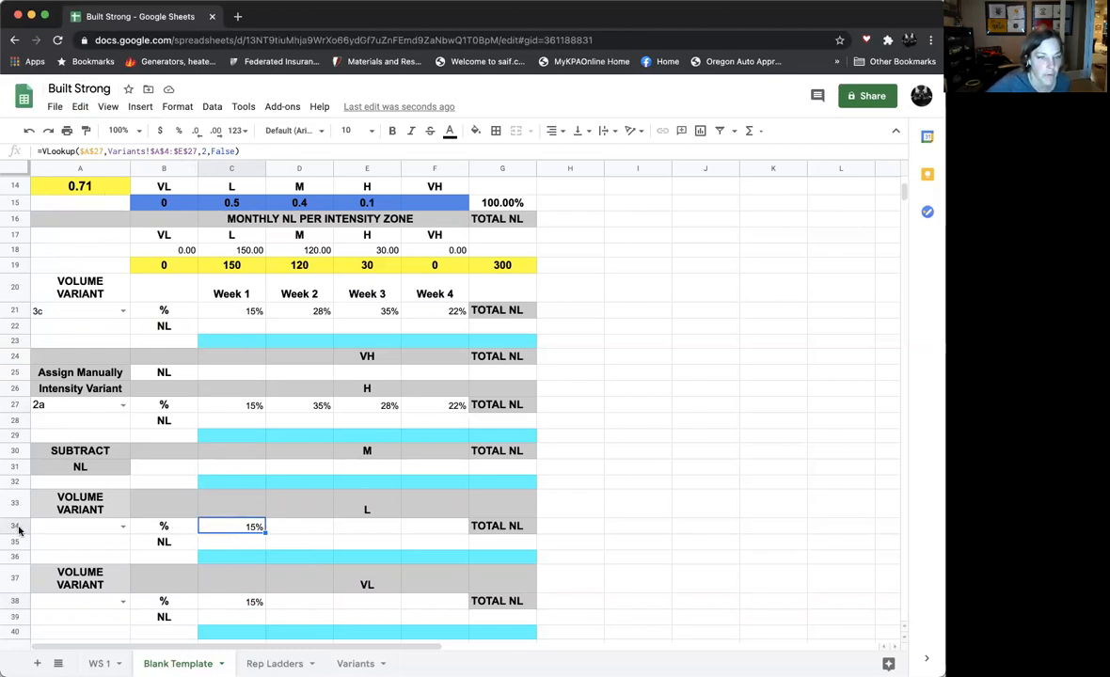
{"action": "left_click", "coordinate": [103, 150]}
{"action": "key", "text": "BackSpace"}
{"action": "key", "text": "BackSpace"}
{"action": "type", "text": "34"}
{"action": "key", "text": "Return"}
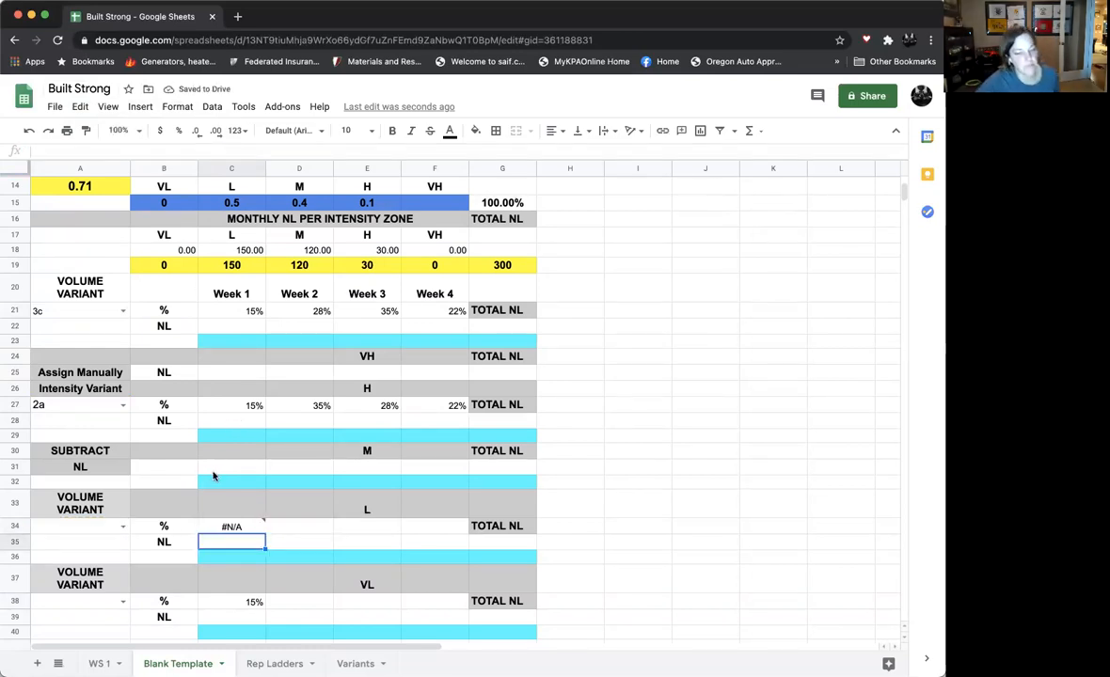
- Change the search key of the VLOOKUP in C38 to $A$38
{"action": "left_click", "coordinate": [253, 603]}
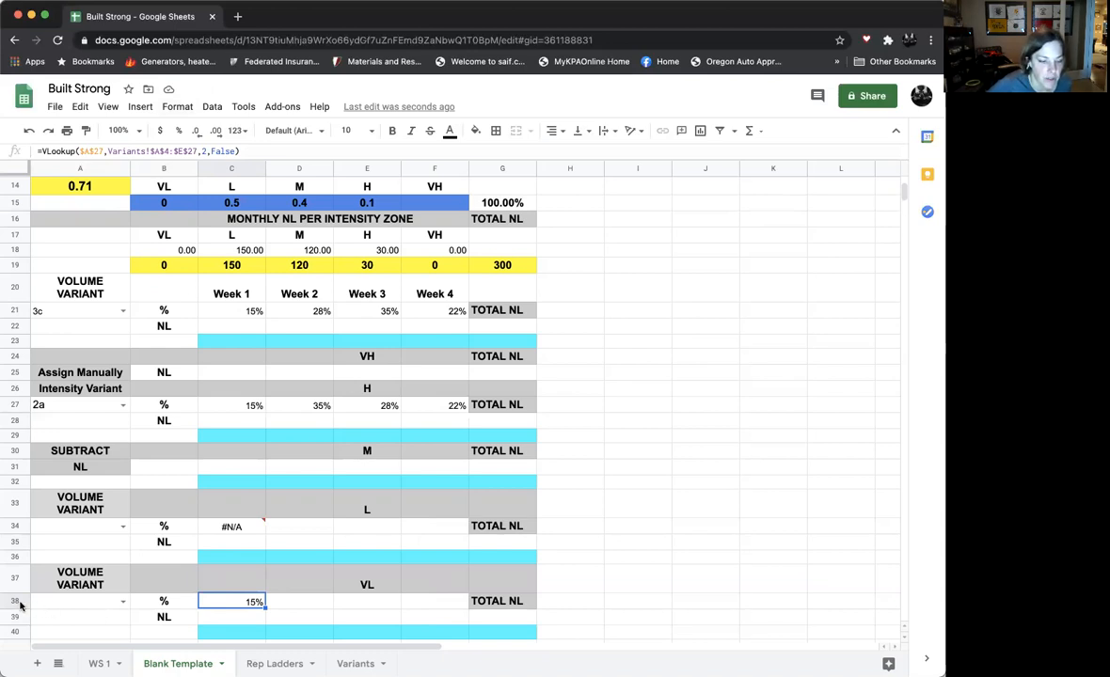
{"action": "left_click", "coordinate": [134, 153]}
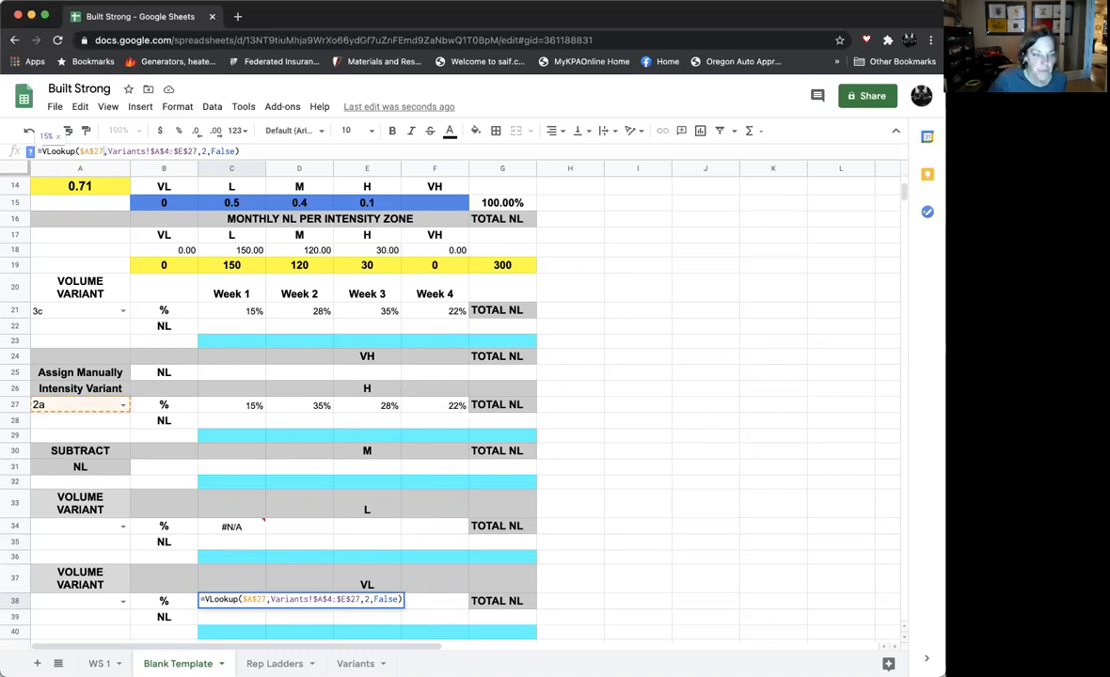
{"action": "key", "text": "BackSpace"}
{"action": "key", "text": "BackSpace"}
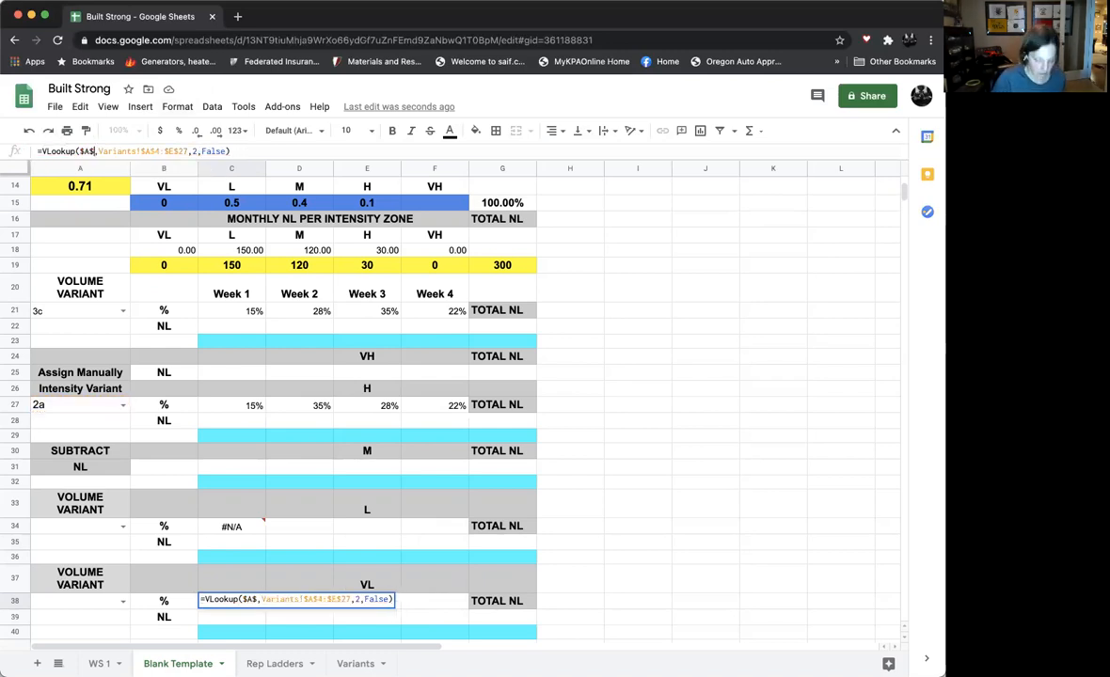
{"action": "type", "text": "38"}
{"action": "key", "text": "Return"}
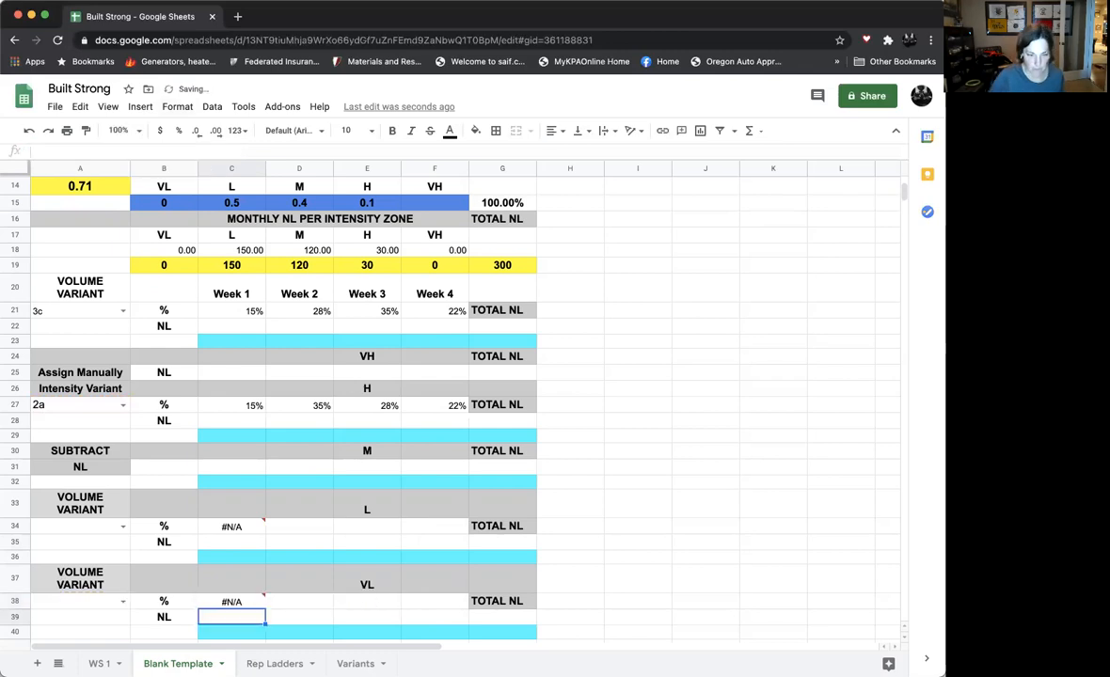
- Choose volume variant 3c for the L zone in A34
{"action": "left_click", "coordinate": [122, 526]}
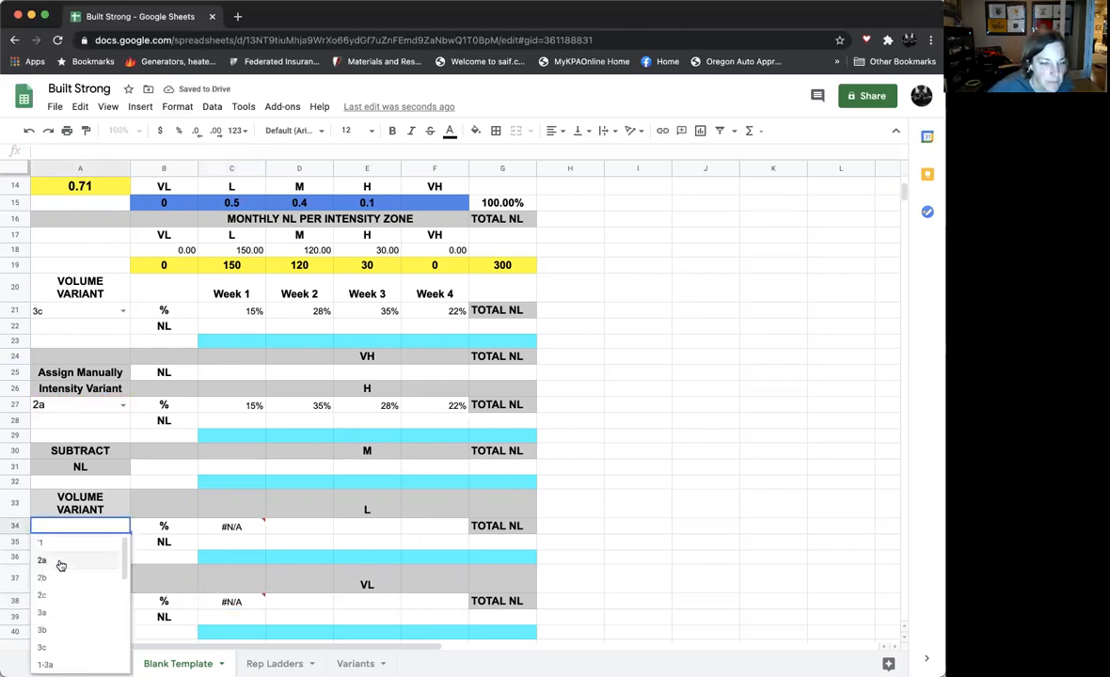
{"action": "left_click", "coordinate": [45, 648]}
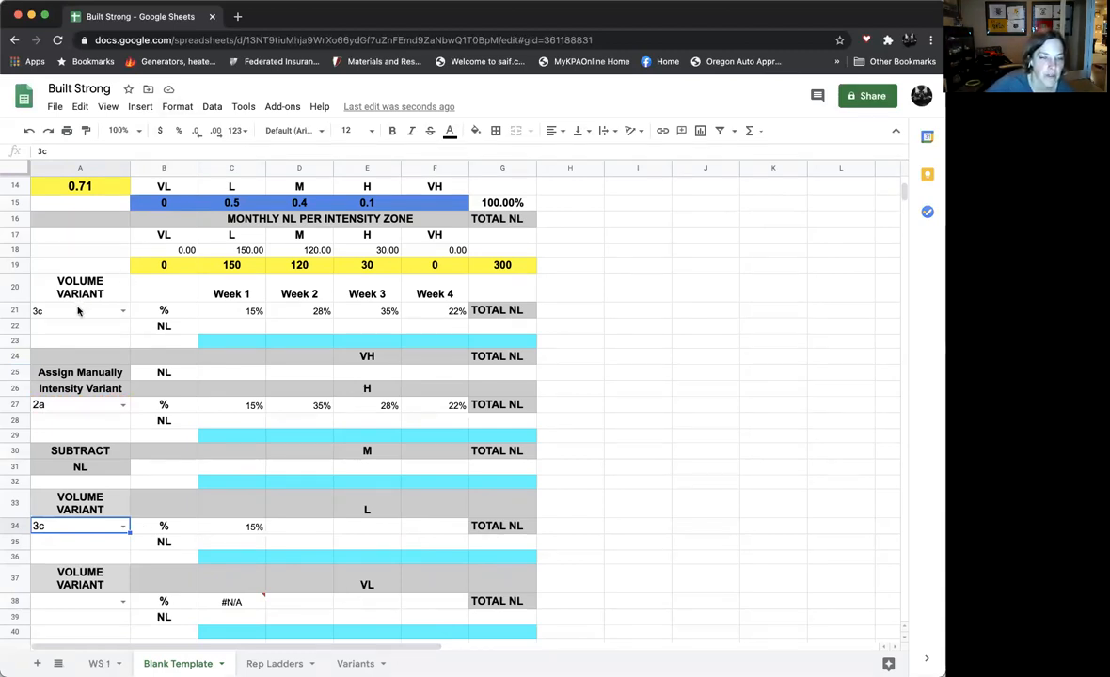
{"action": "left_click", "coordinate": [241, 530]}
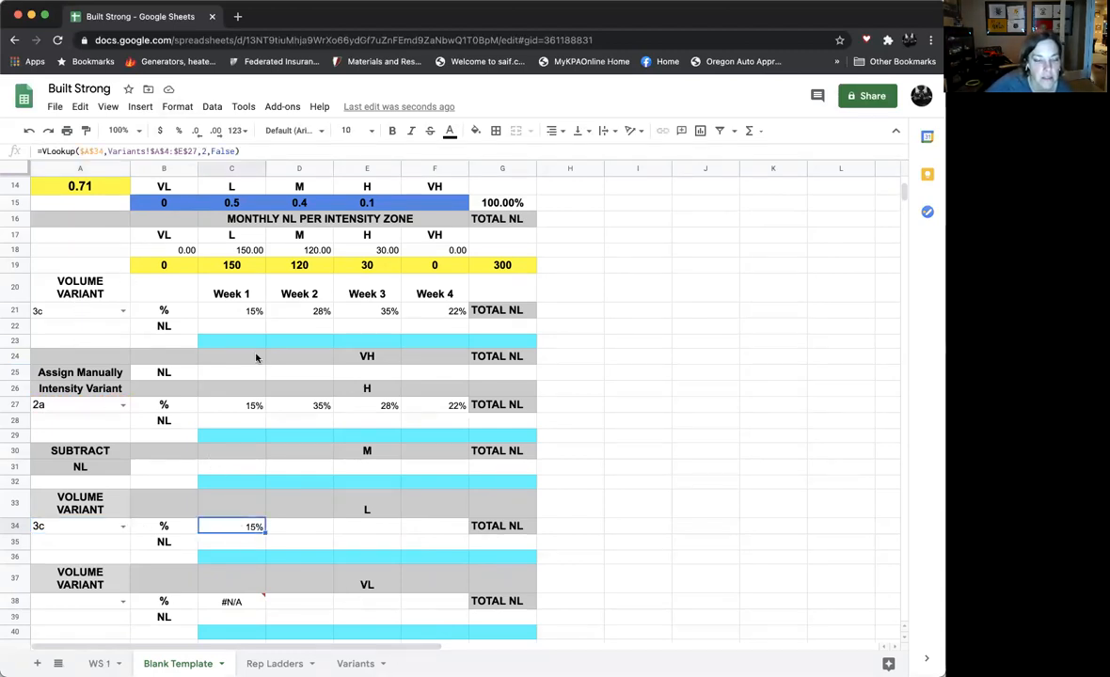
{"action": "left_click", "coordinate": [80, 107]}
{"action": "left_click", "coordinate": [101, 206]}
{"action": "left_click_drag", "start_coordinate": [310, 527], "coordinate": [414, 528]}
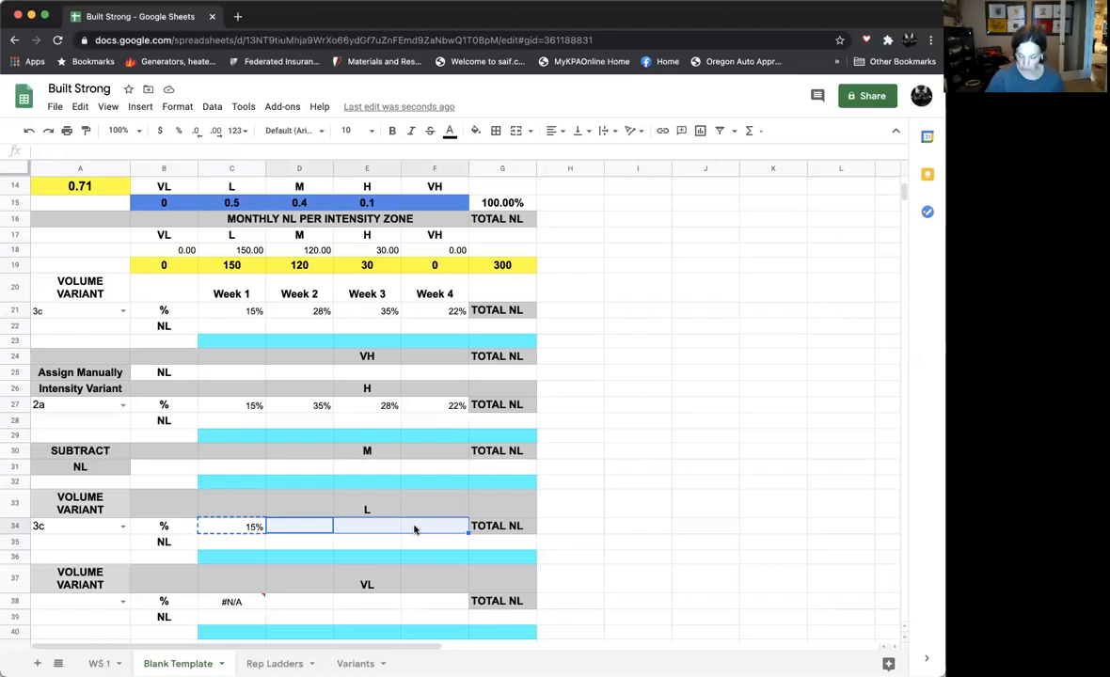
{"action": "key", "text": "Tab"}
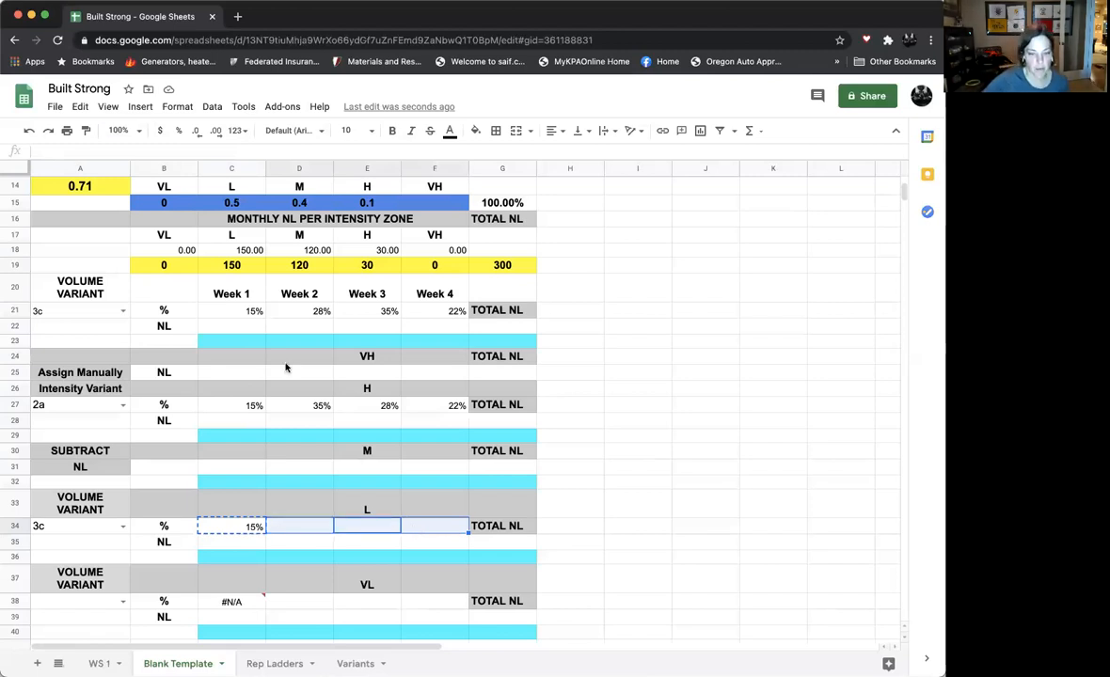
- Copy the VLOOKUP formula from C34 into the L zone's Week 2 to Week 4 cells D34:F34
{"action": "left_click", "coordinate": [231, 527]}
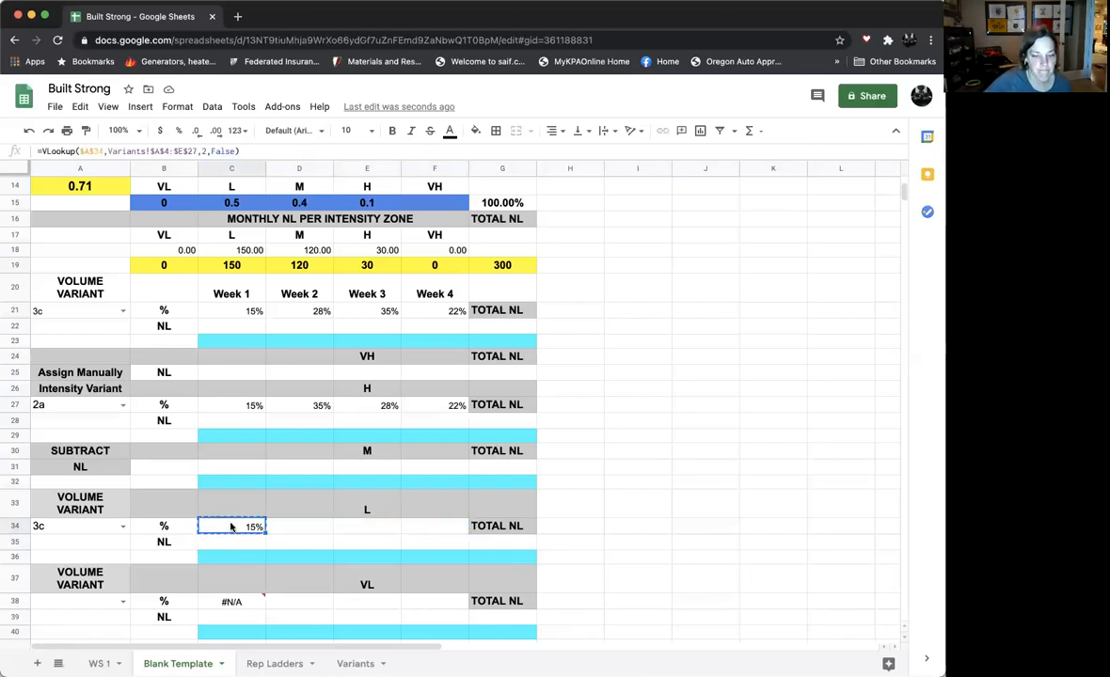
{"action": "left_click", "coordinate": [80, 106]}
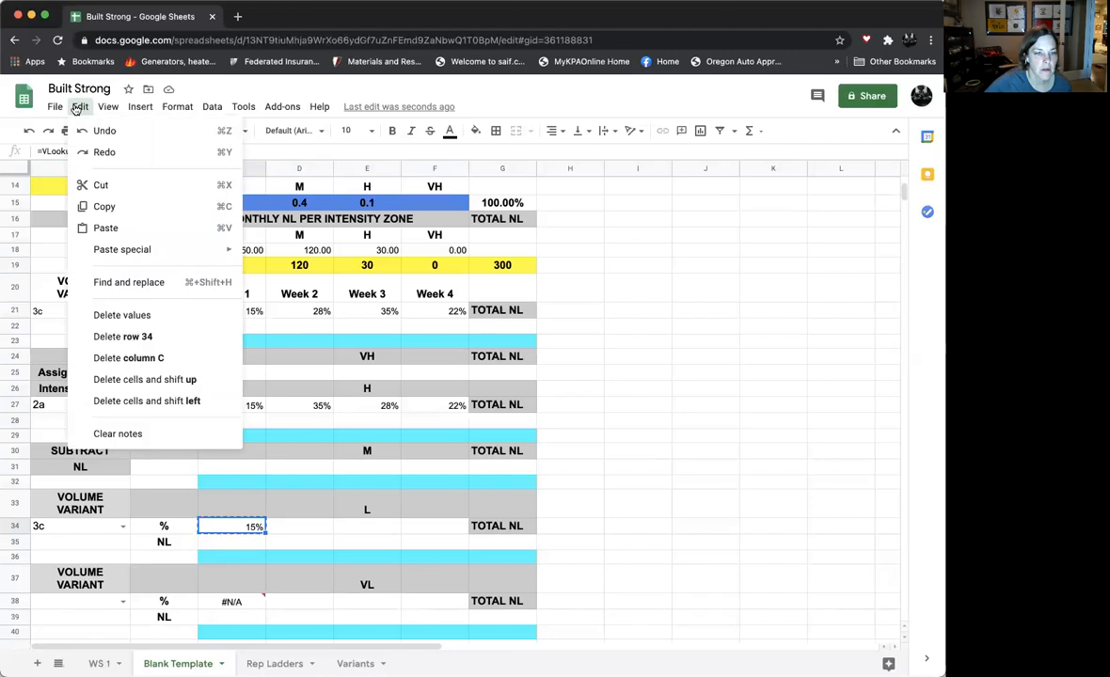
{"action": "left_click", "coordinate": [102, 207]}
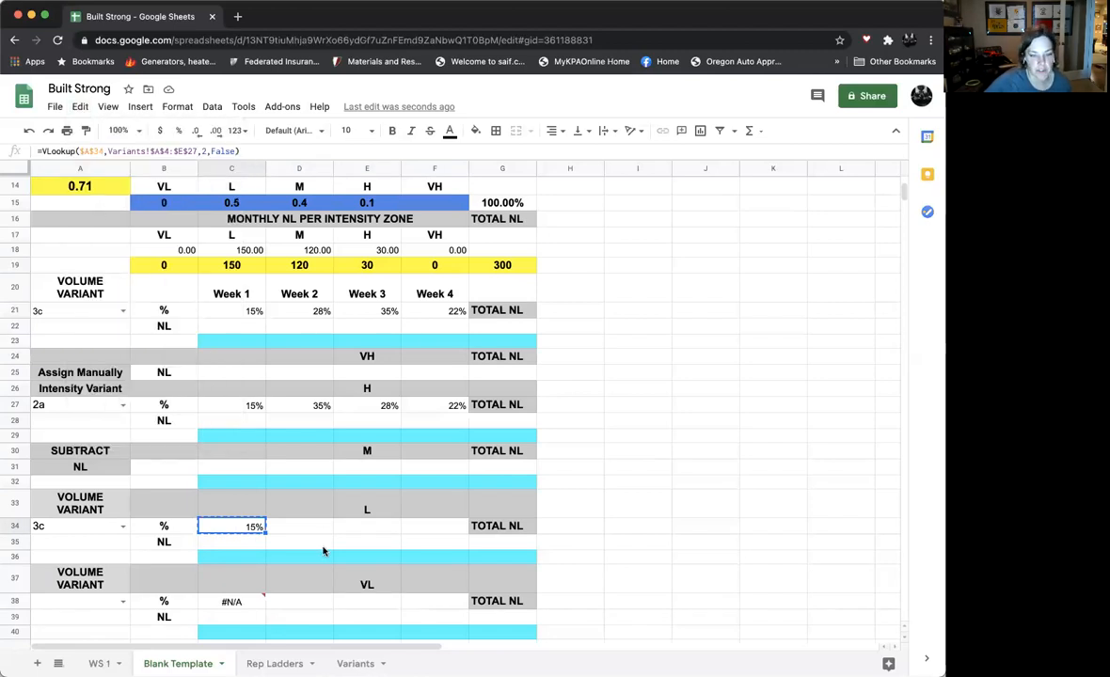
{"action": "left_click_drag", "start_coordinate": [309, 532], "coordinate": [399, 529]}
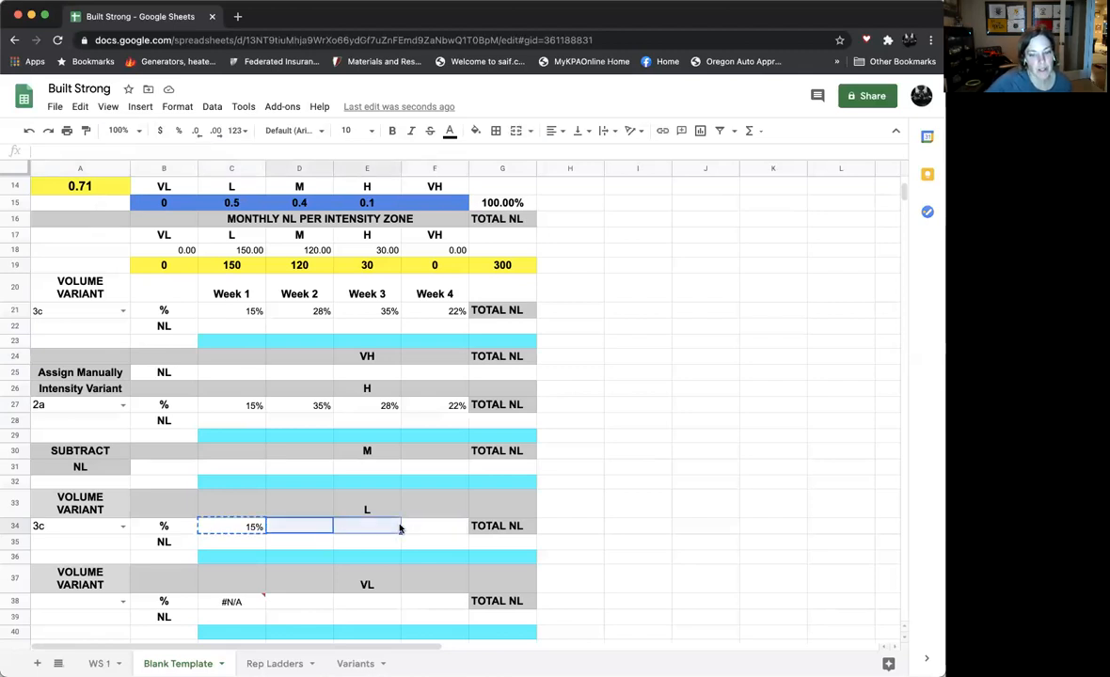
{"action": "left_click", "coordinate": [564, 486]}
{"action": "left_click", "coordinate": [325, 532]}
{"action": "left_click_drag", "start_coordinate": [326, 532], "coordinate": [426, 527]}
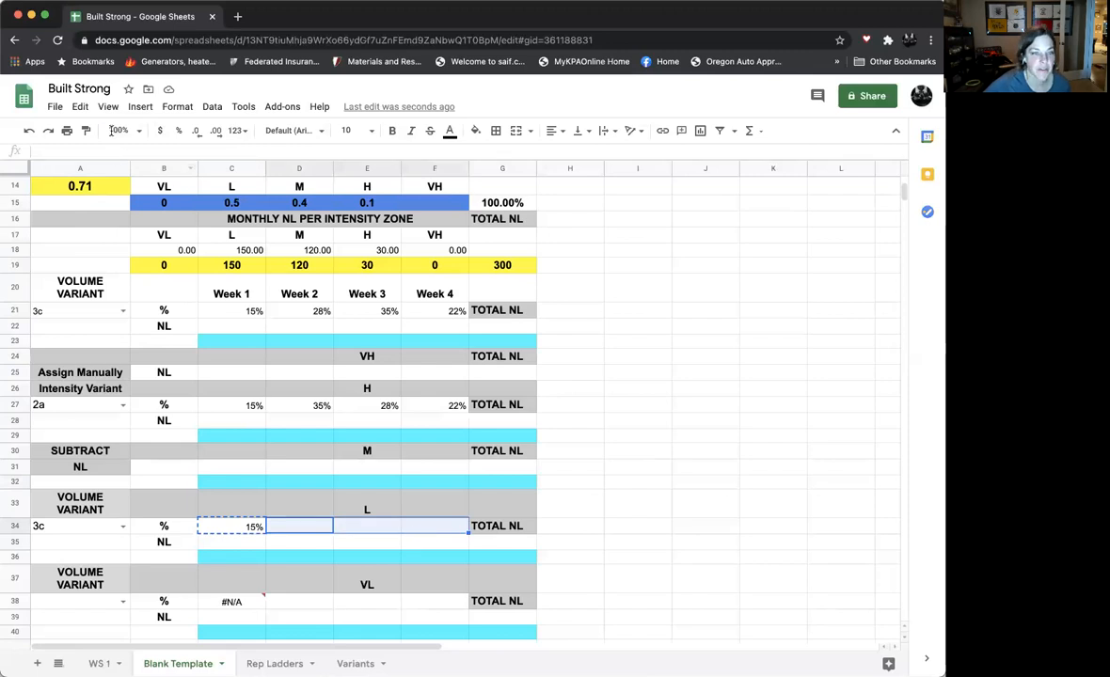
{"action": "left_click", "coordinate": [81, 106]}
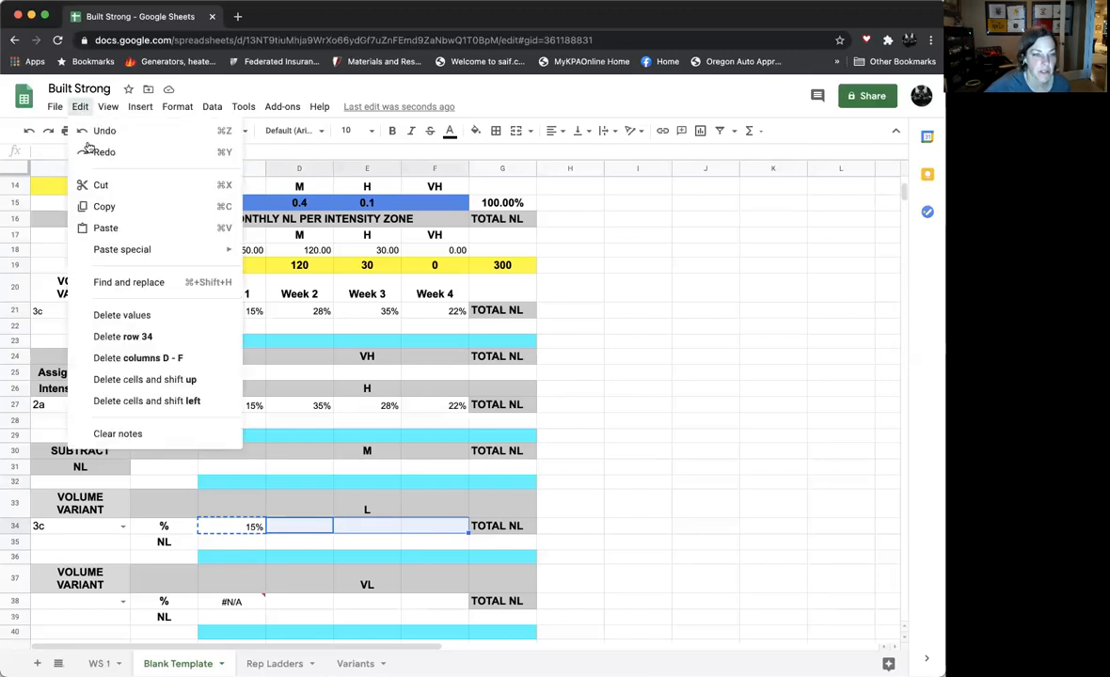
{"action": "left_click", "coordinate": [90, 226]}
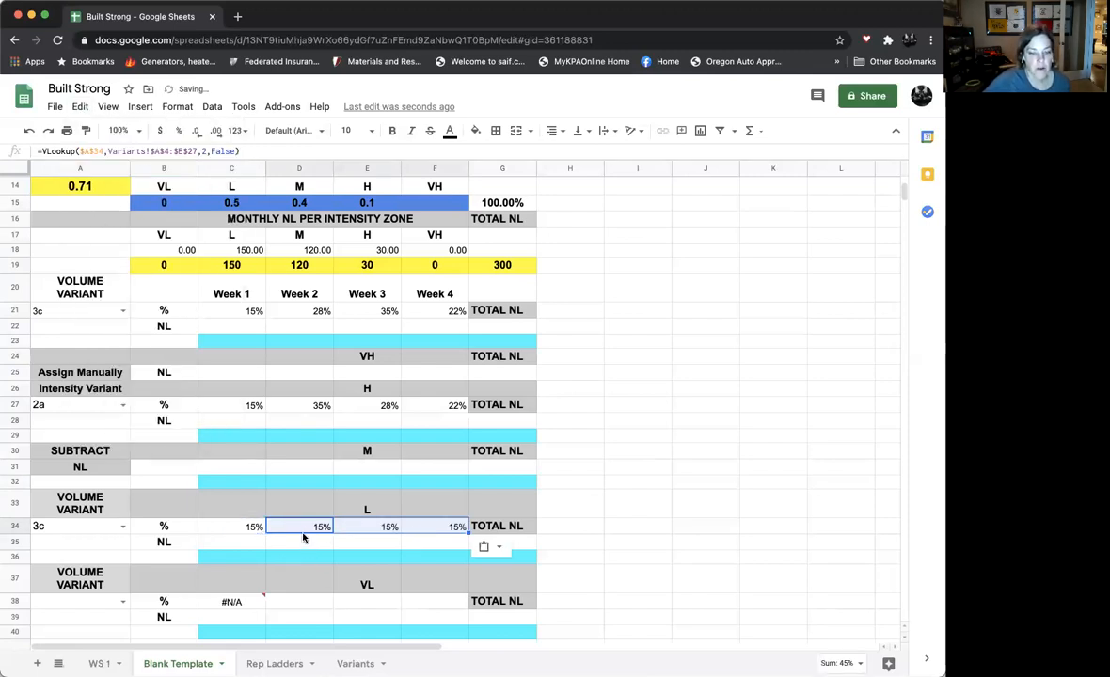
- Change the column index of the VLOOKUP in D34 to 3
{"action": "left_click", "coordinate": [302, 531]}
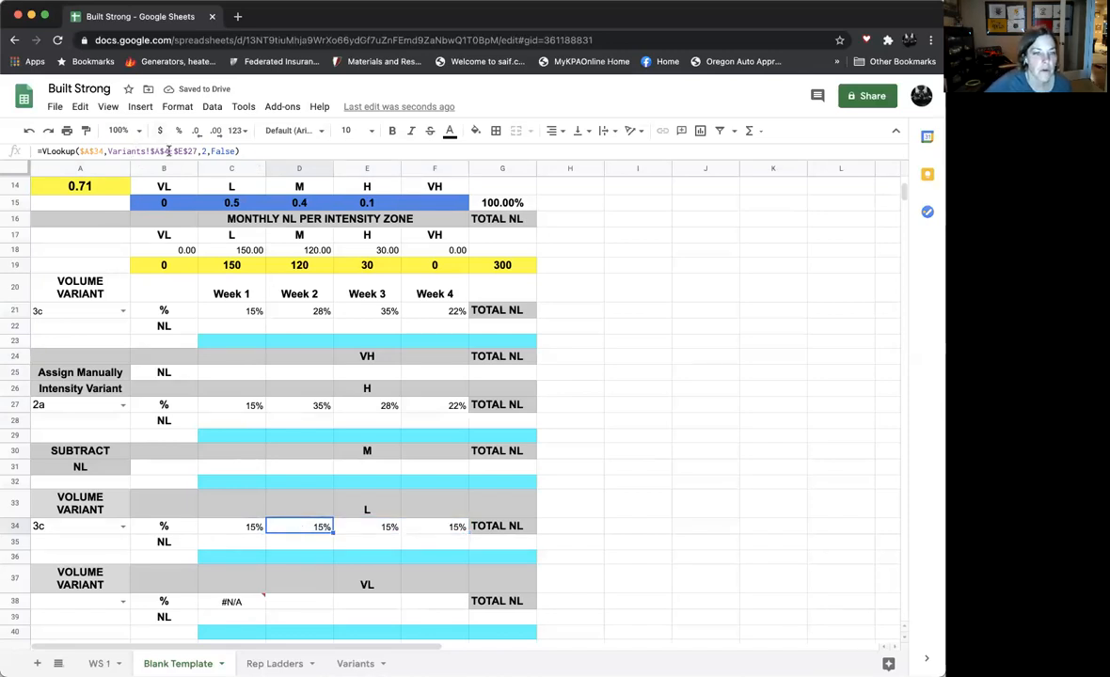
{"action": "left_click", "coordinate": [227, 152]}
{"action": "key", "text": "BackSpace"}
{"action": "type", "text": "3"}
{"action": "key", "text": "Return"}
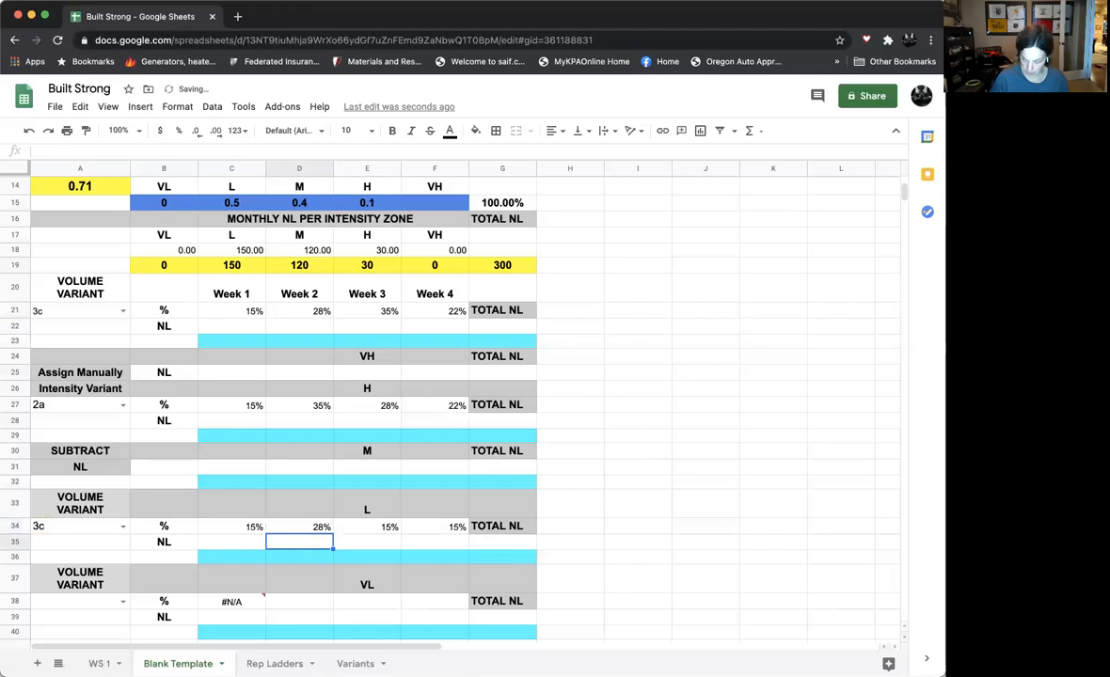
- Change the column index of the VLOOKUP in E34 to 4
{"action": "left_click", "coordinate": [379, 526]}
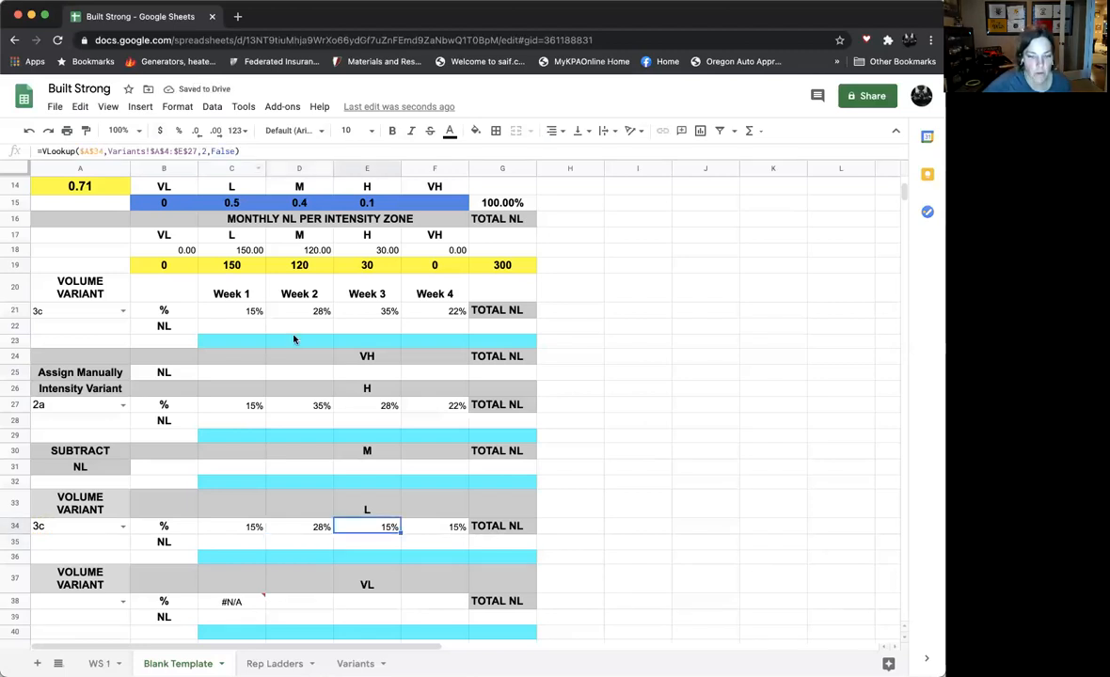
{"action": "left_click", "coordinate": [207, 151]}
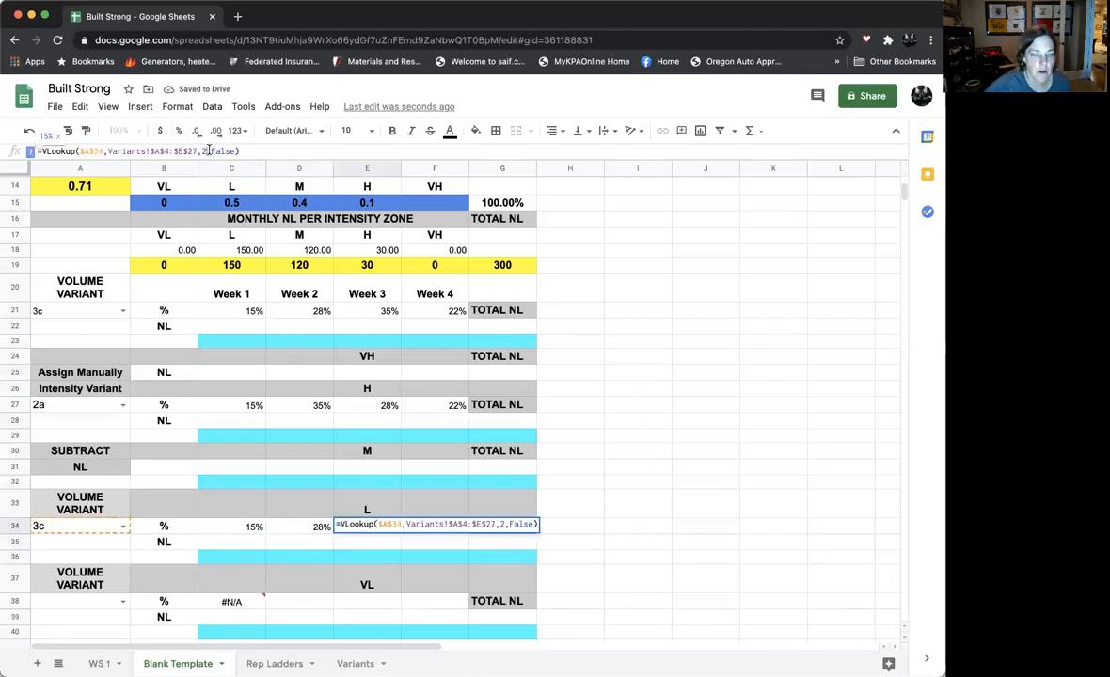
{"action": "key", "text": "BackSpace"}
{"action": "type", "text": "4"}
{"action": "key", "text": "Return"}
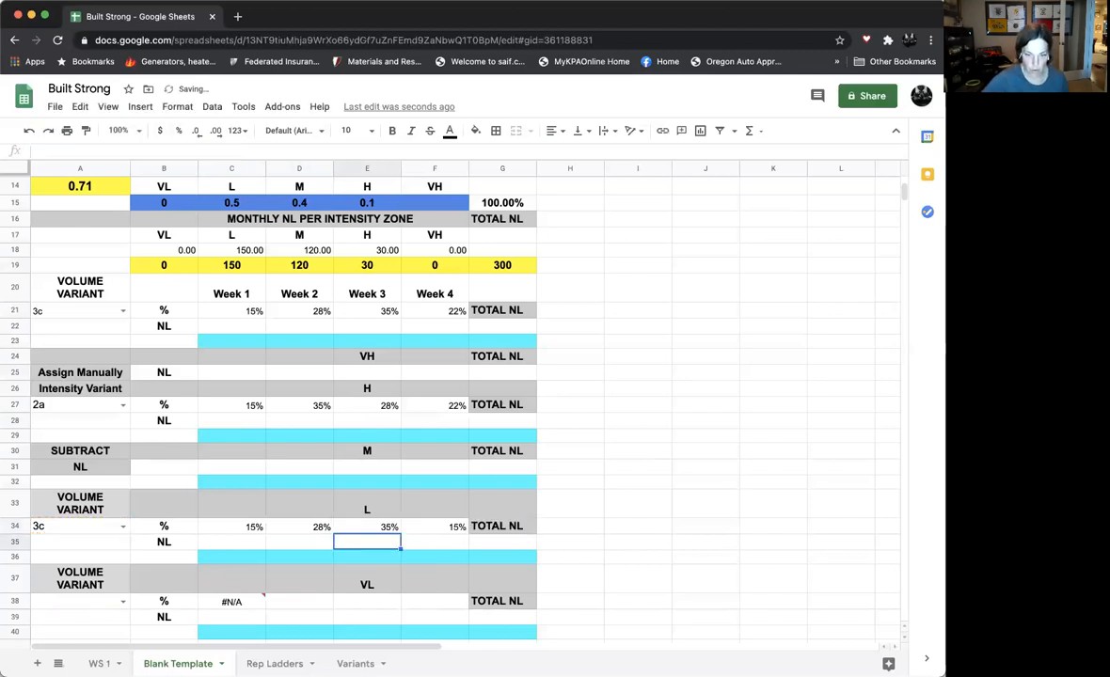
- Change the column index of the VLOOKUP in F34 to 5
{"action": "left_click", "coordinate": [438, 528]}
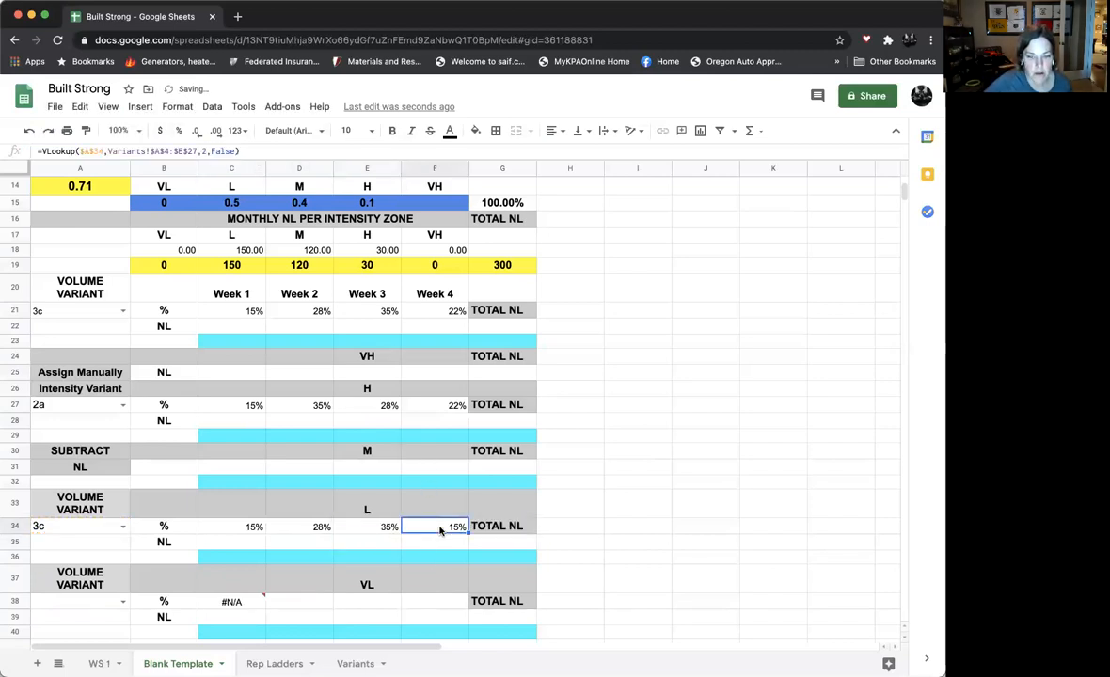
{"action": "left_click", "coordinate": [224, 152]}
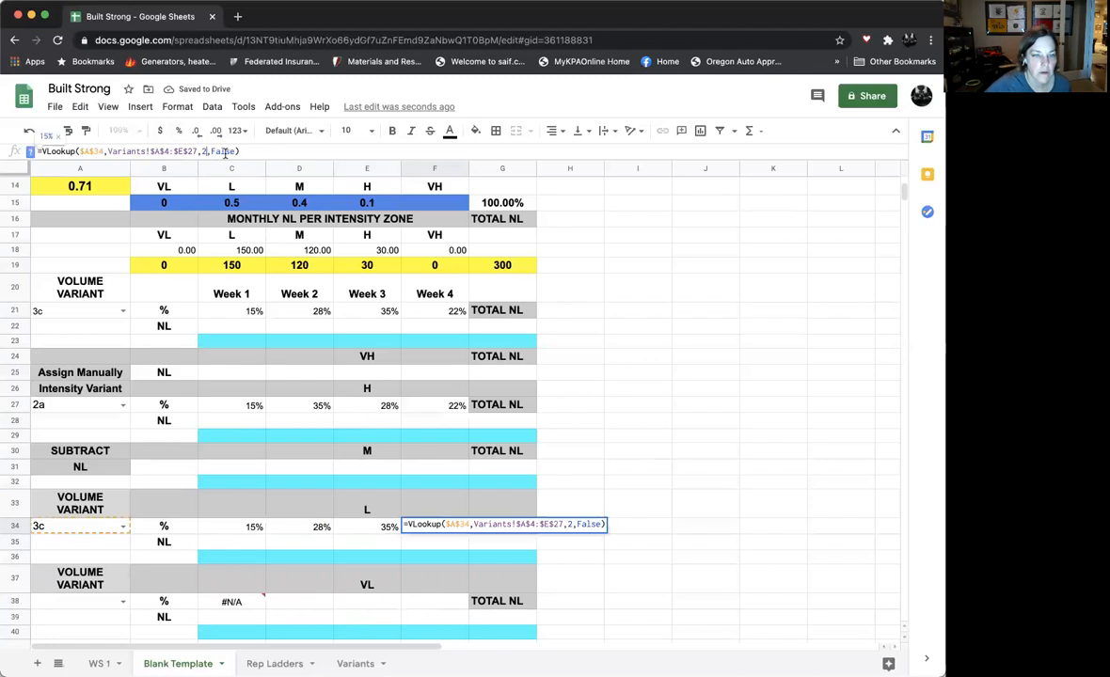
{"action": "key", "text": "BackSpace"}
{"action": "type", "text": "4"}
{"action": "key", "text": "Return"}
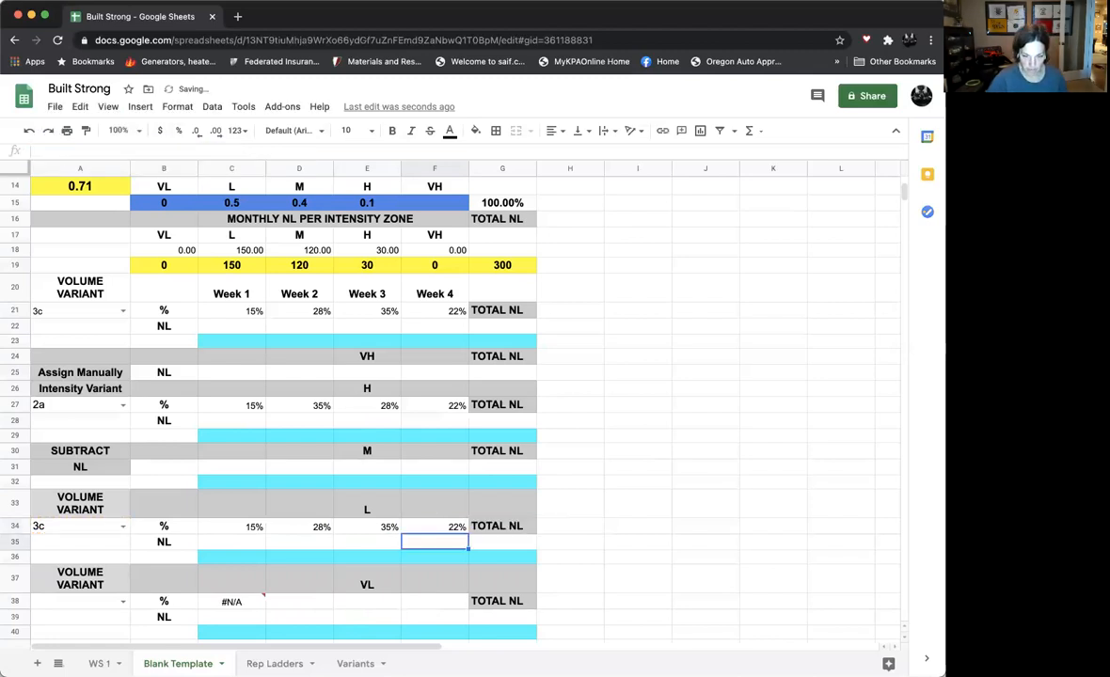
- Choose volume variant 3c for the VL zone in A38 and copy the VLOOKUP formula from C38 into D38:F38
{"action": "left_click", "coordinate": [123, 602]}
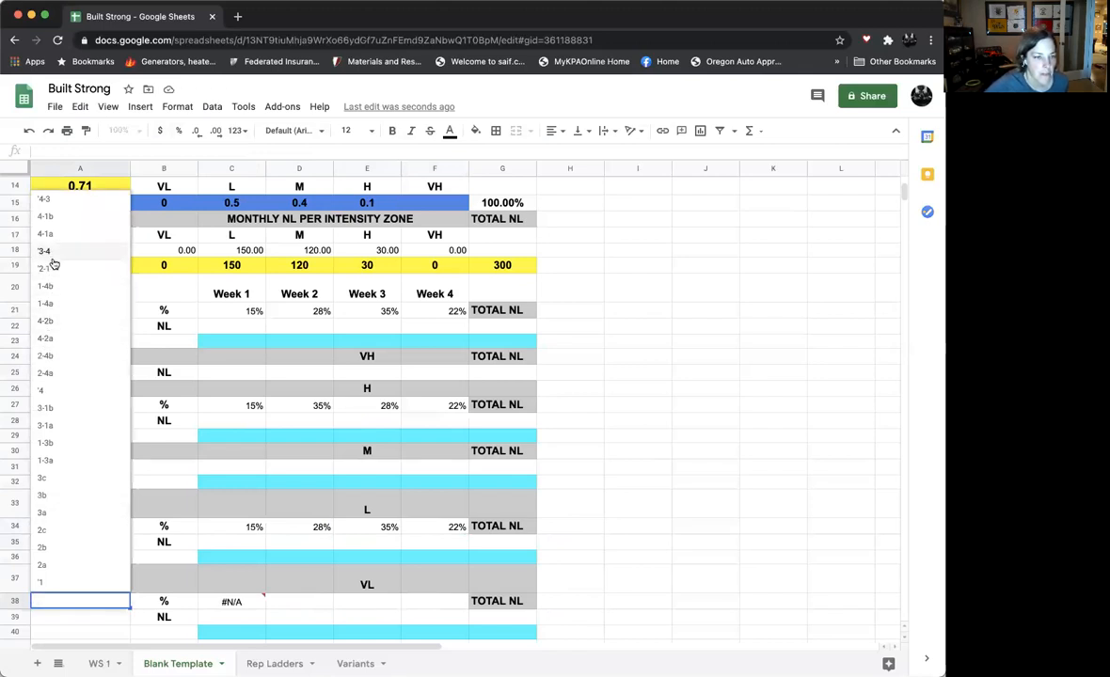
{"action": "left_click", "coordinate": [43, 479]}
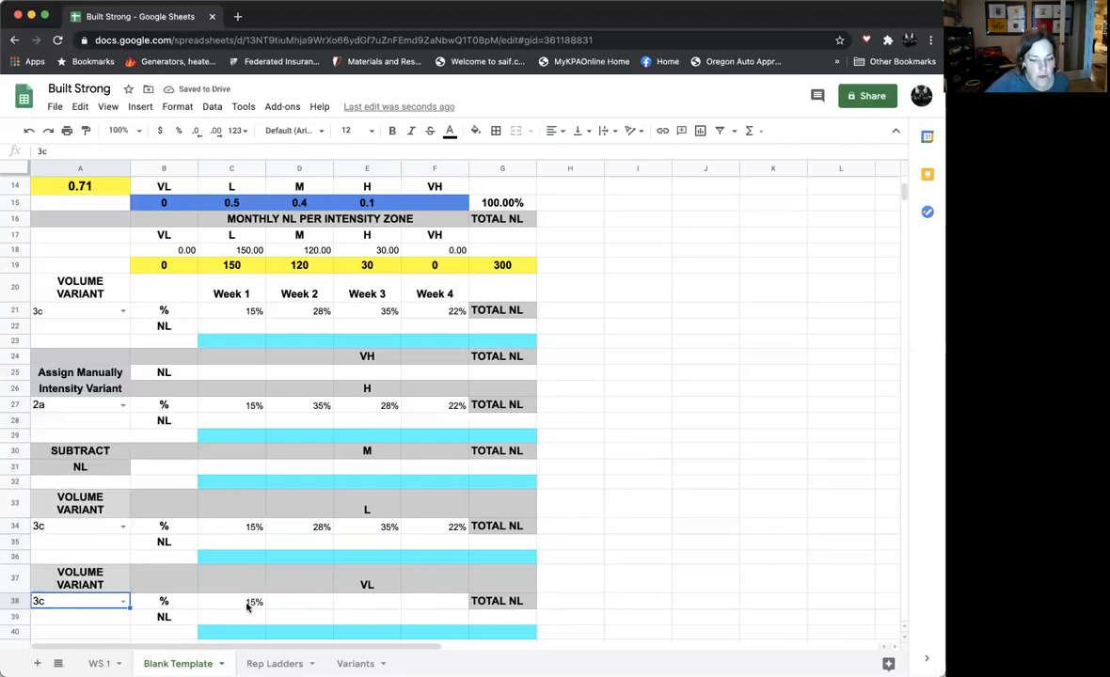
{"action": "left_click", "coordinate": [249, 605]}
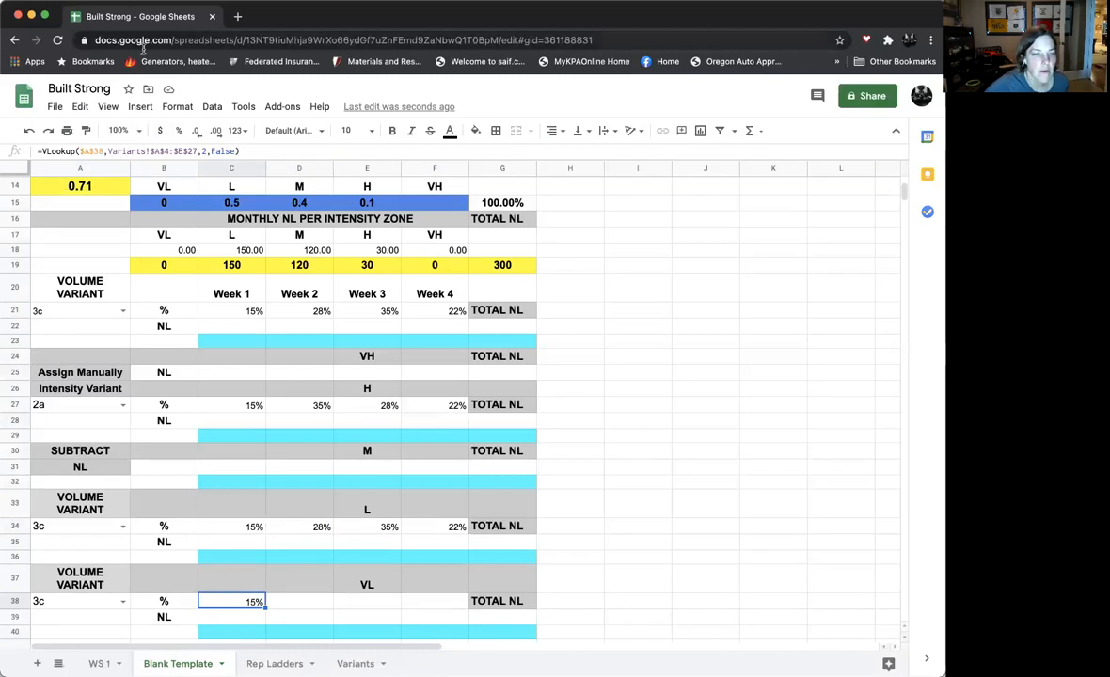
{"action": "left_click", "coordinate": [80, 106]}
{"action": "left_click", "coordinate": [94, 188]}
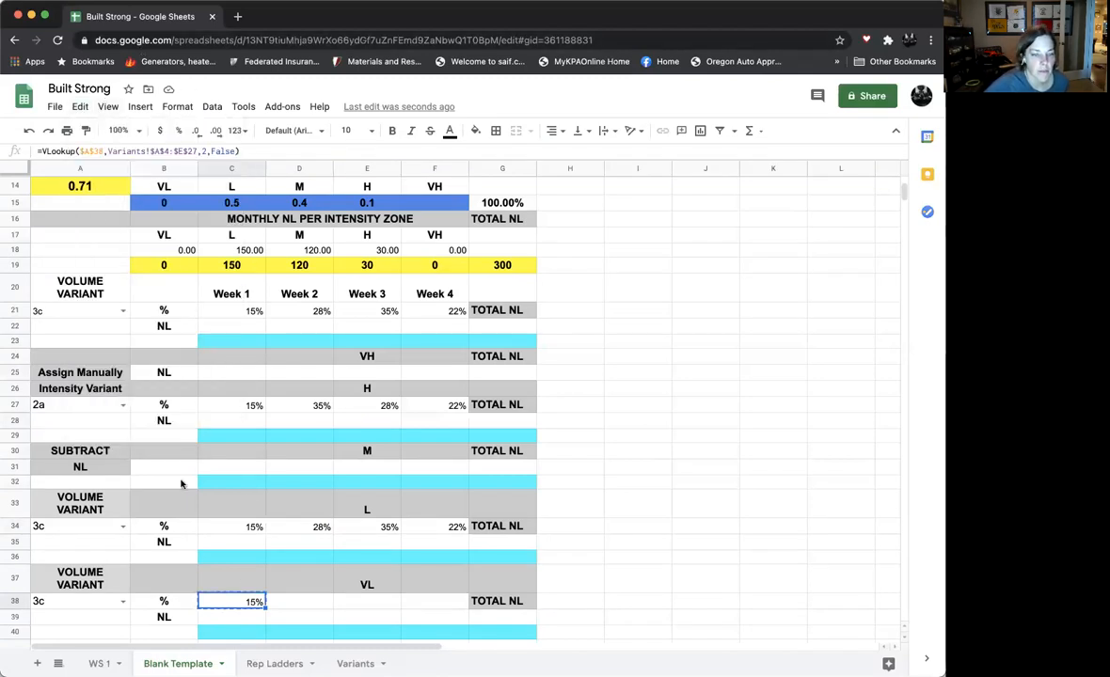
{"action": "left_click_drag", "start_coordinate": [320, 607], "coordinate": [442, 604]}
{"action": "left_click", "coordinate": [80, 106]}
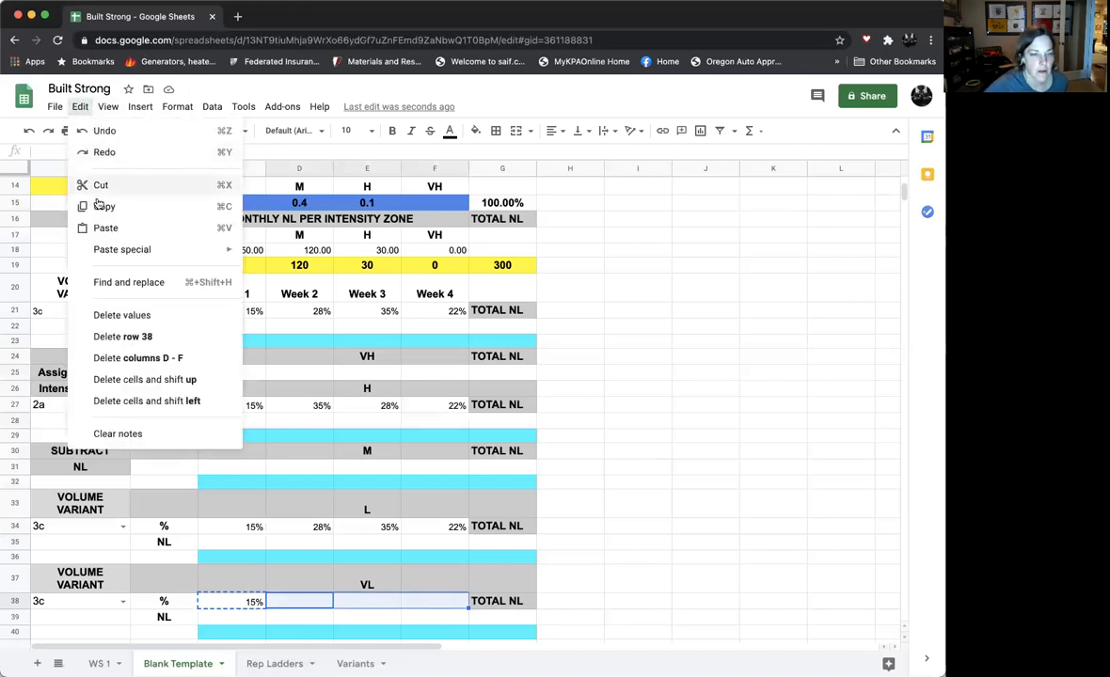
{"action": "left_click", "coordinate": [91, 224]}
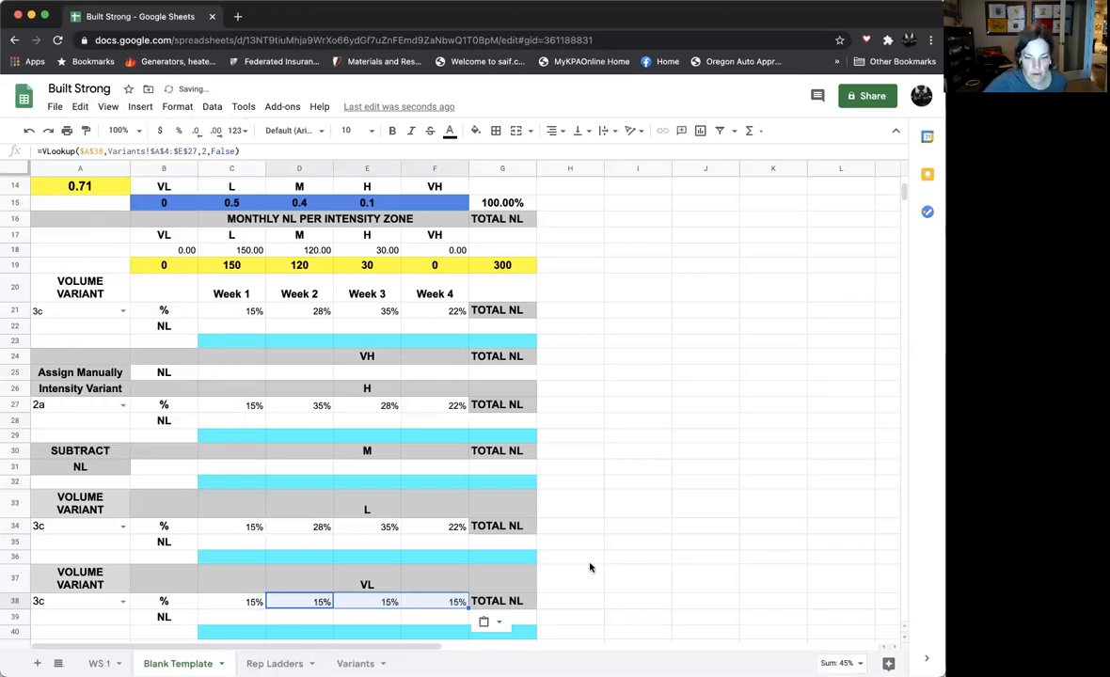
{"action": "left_click", "coordinate": [585, 559]}
- Change the column index of the VLOOKUP in D38 to 3
{"action": "left_click", "coordinate": [317, 604]}
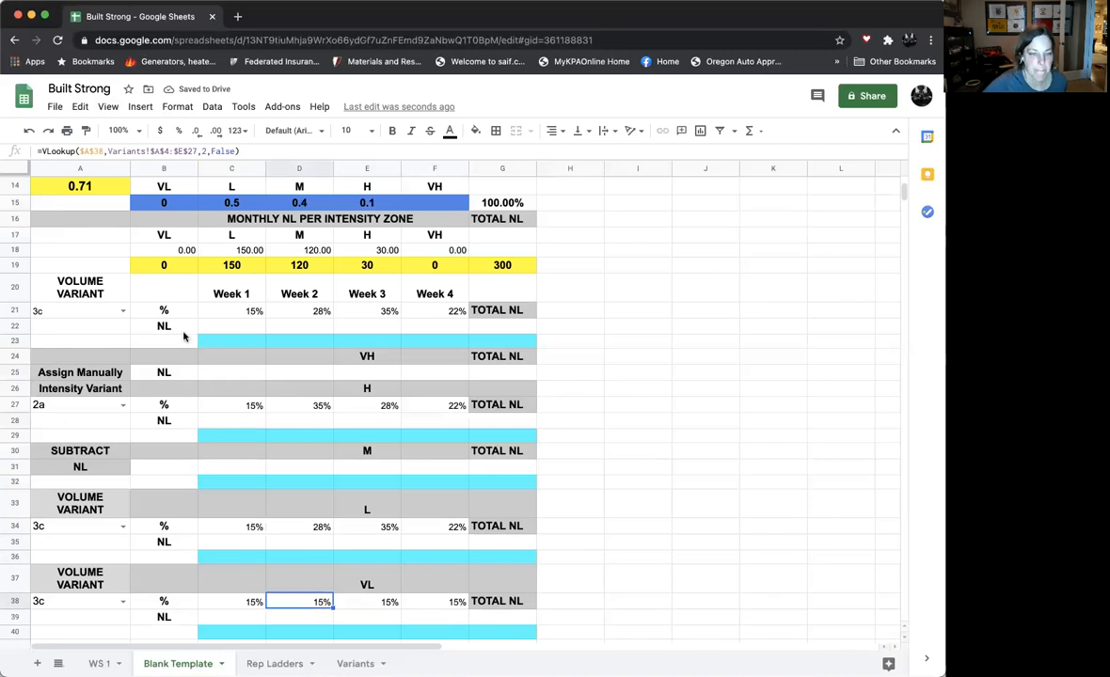
{"action": "left_click", "coordinate": [208, 150]}
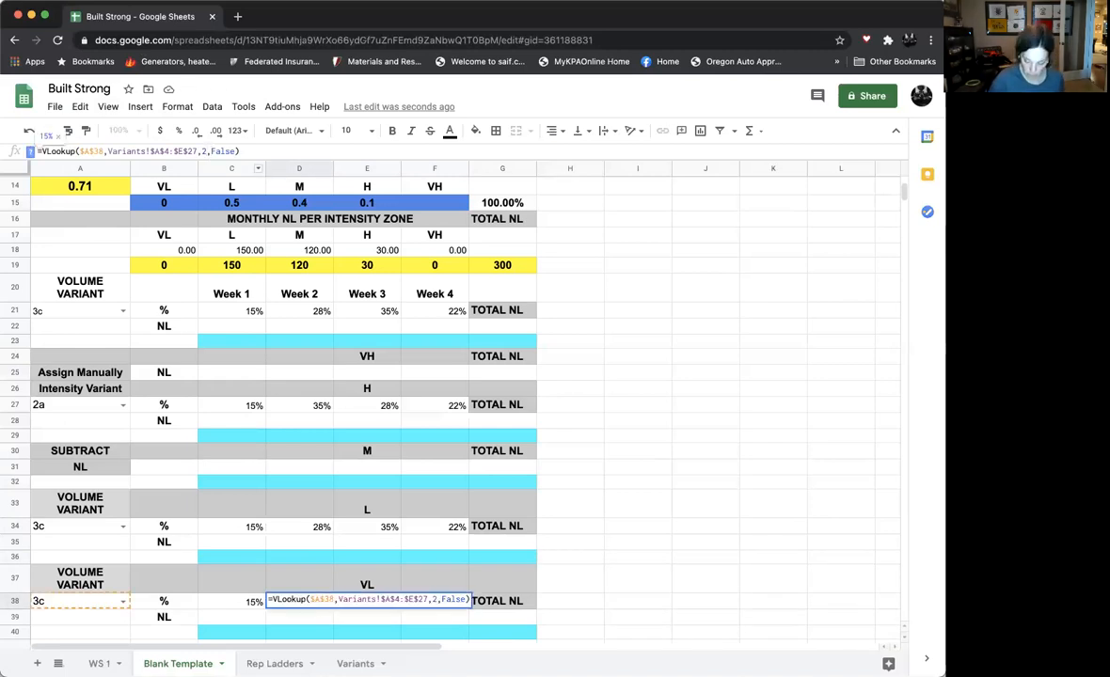
{"action": "key", "text": "Return"}
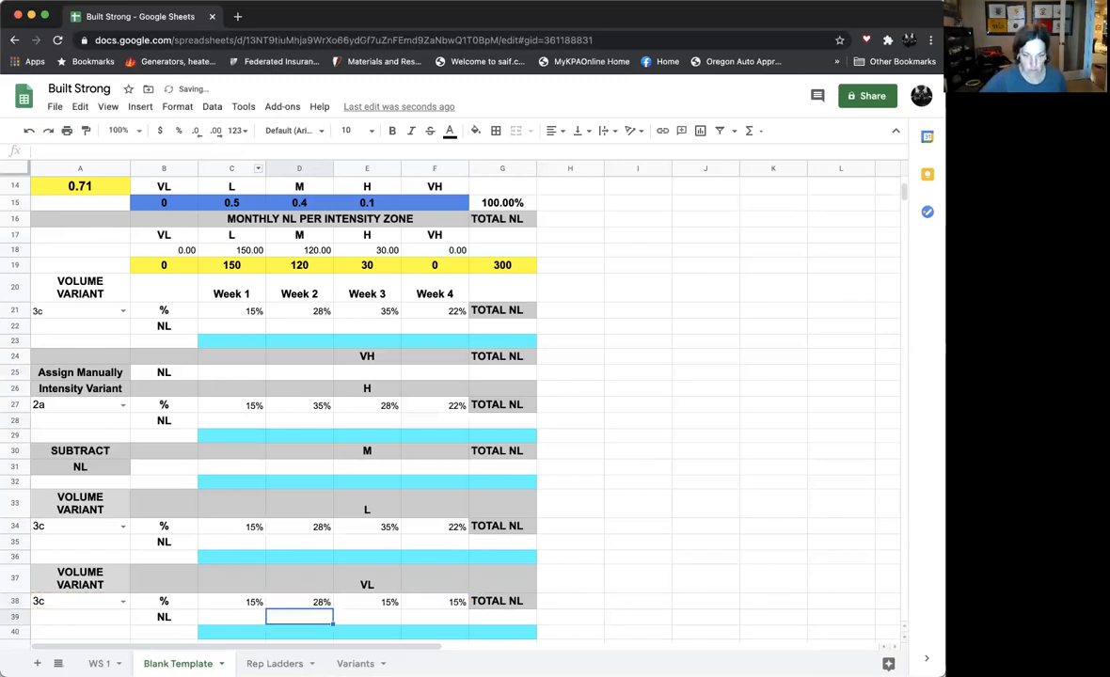
- Change the column index of the VLOOKUP in E38 to 4
{"action": "left_click", "coordinate": [369, 604]}
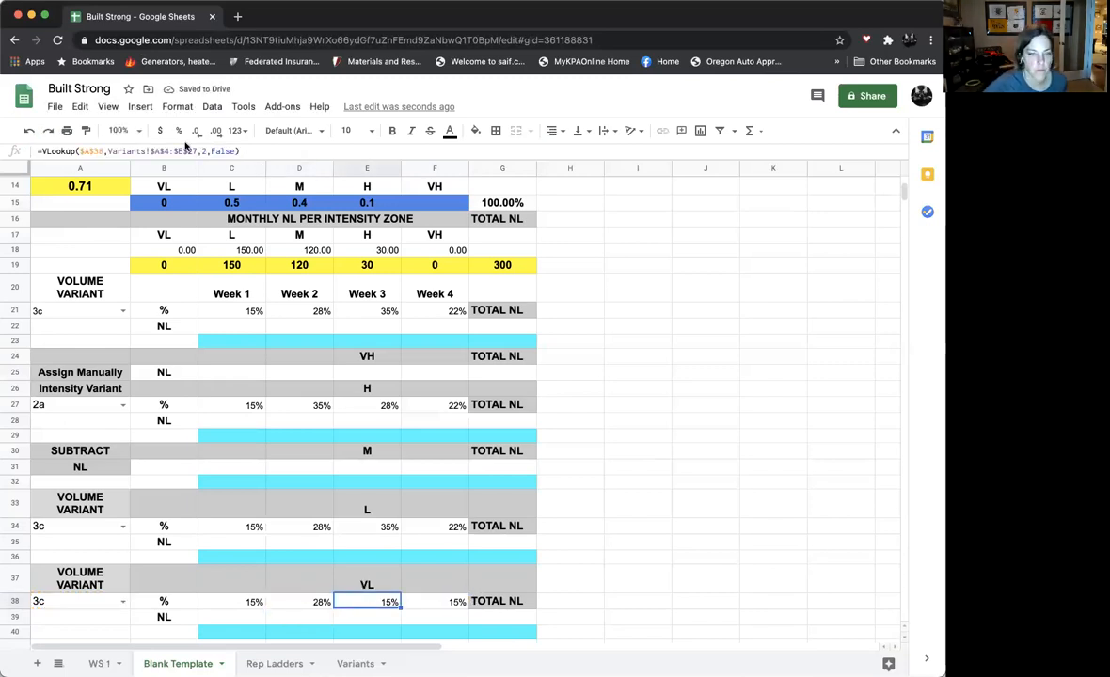
{"action": "left_click", "coordinate": [208, 152]}
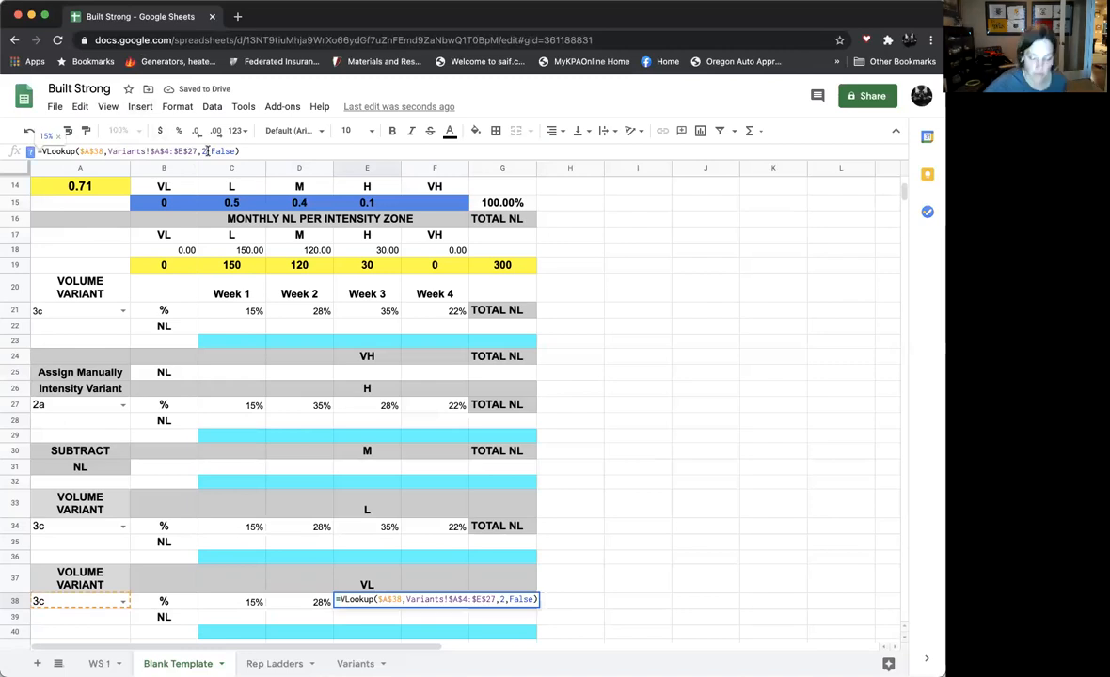
{"action": "key", "text": "BackSpace"}
{"action": "type", "text": "4"}
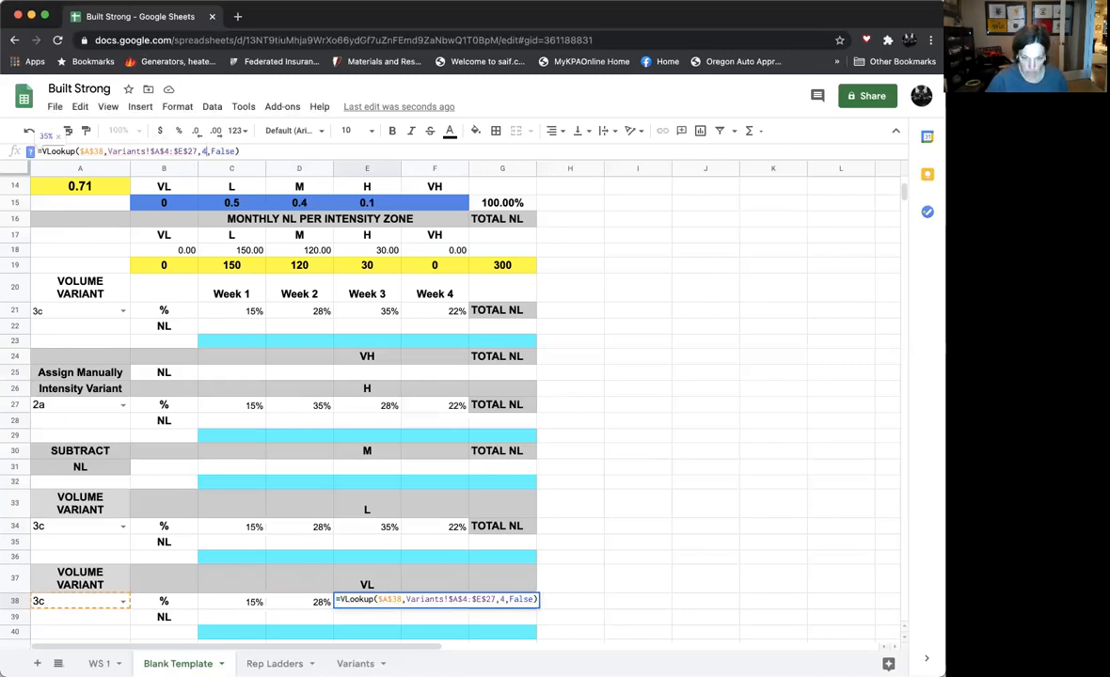
{"action": "key", "text": "Return"}
- Change the column index of the VLOOKUP in F38 to 5
{"action": "left_click", "coordinate": [424, 602]}
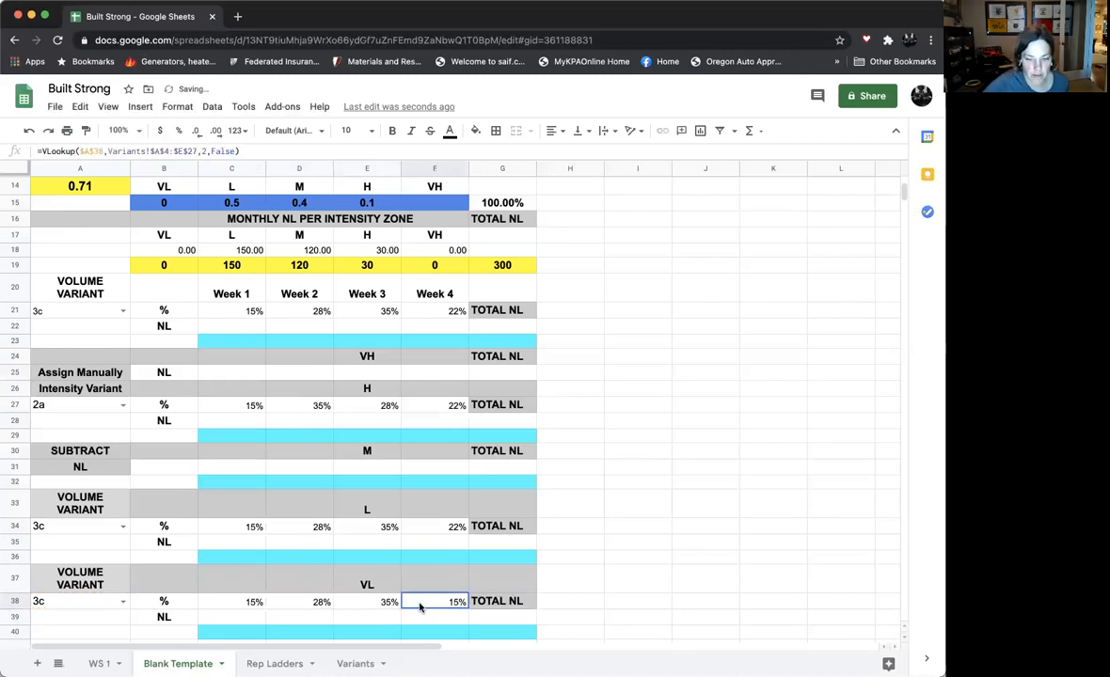
{"action": "left_click", "coordinate": [206, 152]}
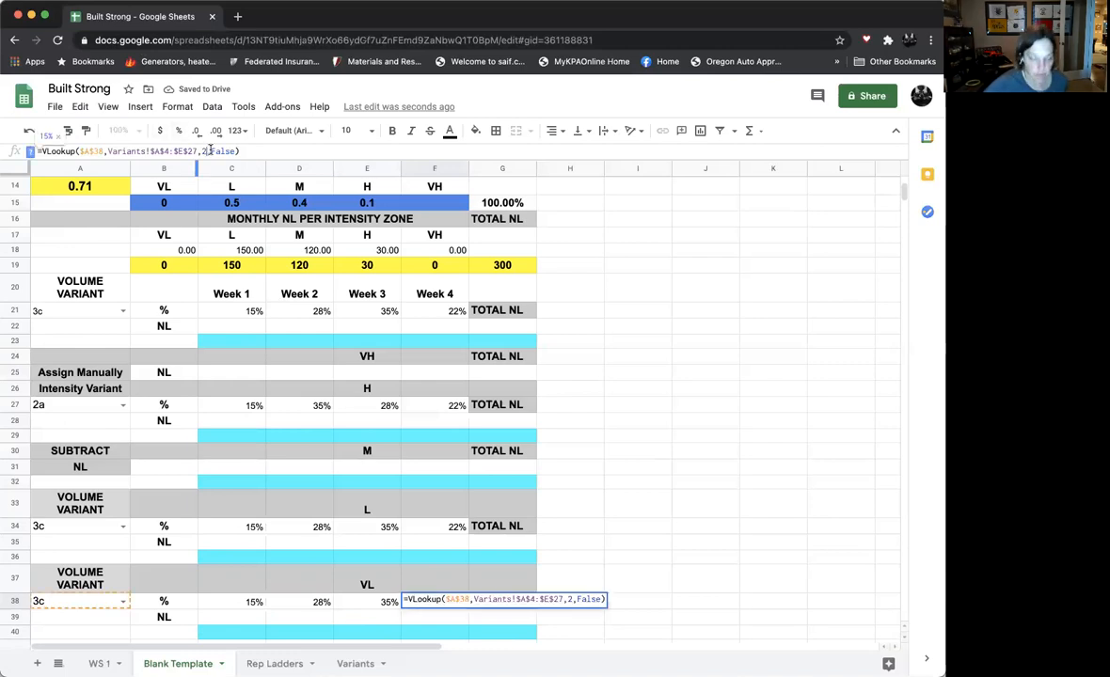
{"action": "key", "text": "BackSpace"}
{"action": "type", "text": "5"}
{"action": "key", "text": "Return"}
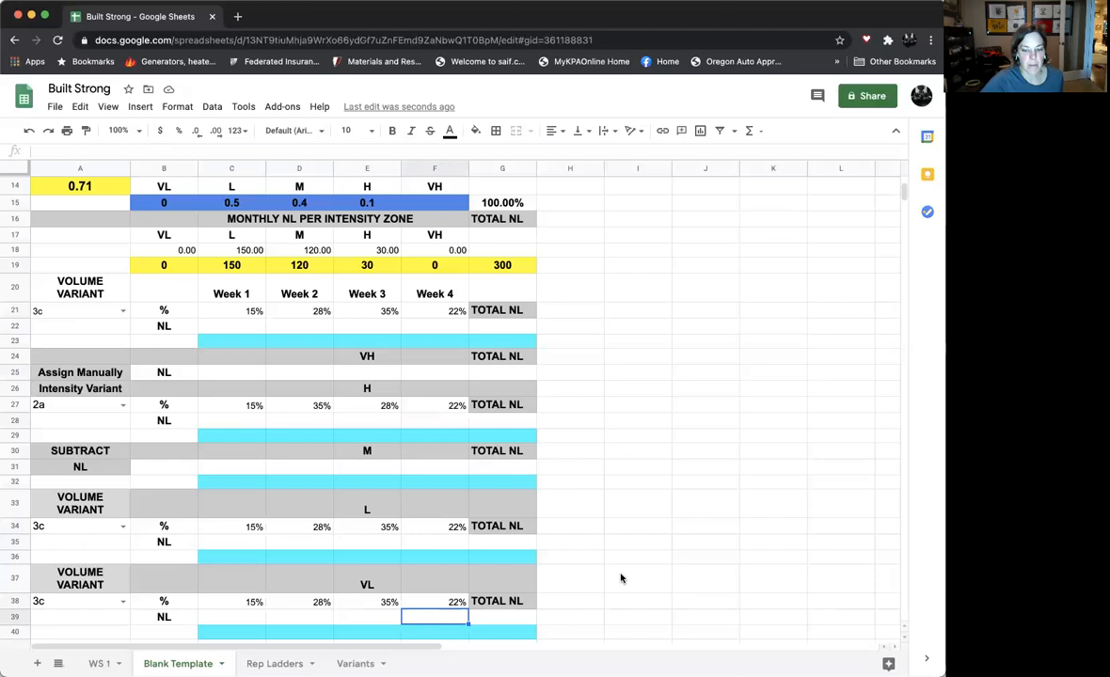
{"action": "left_click", "coordinate": [717, 439]}
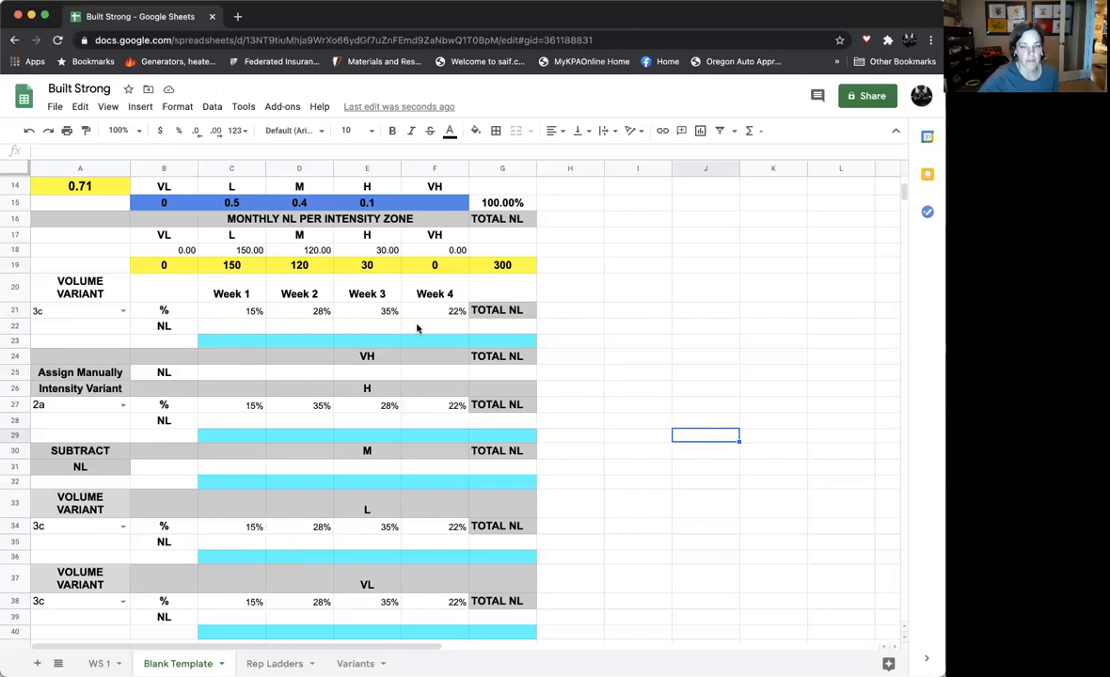
{"action": "scroll", "coordinate": [418, 328], "scroll_direction": "up", "scroll_amount": 1}
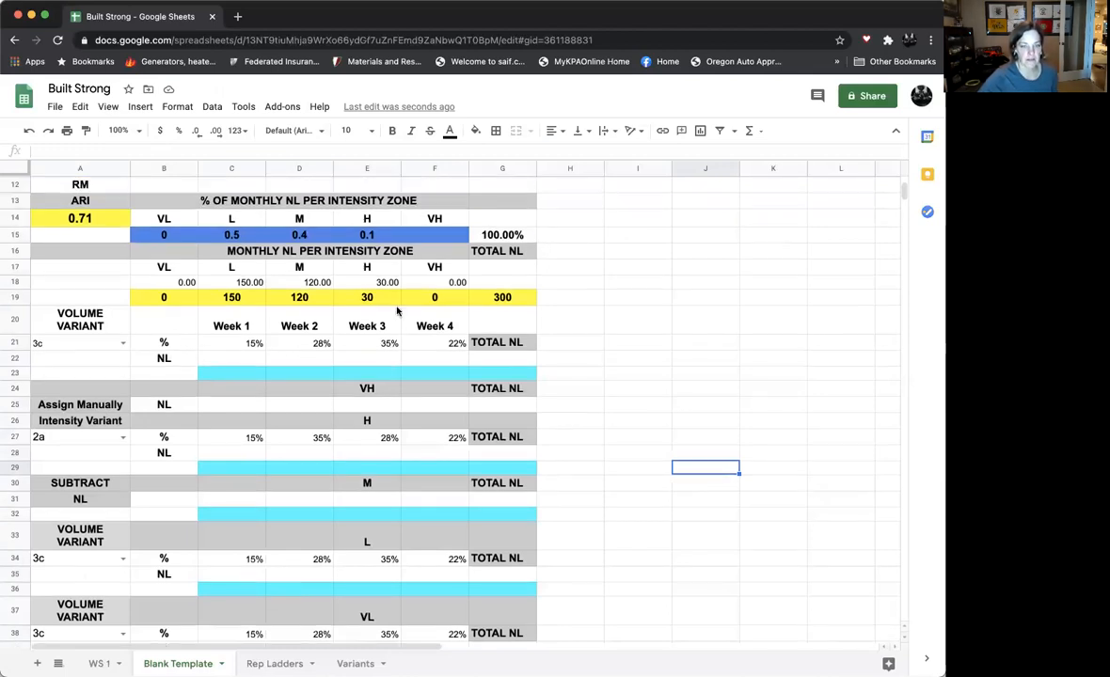